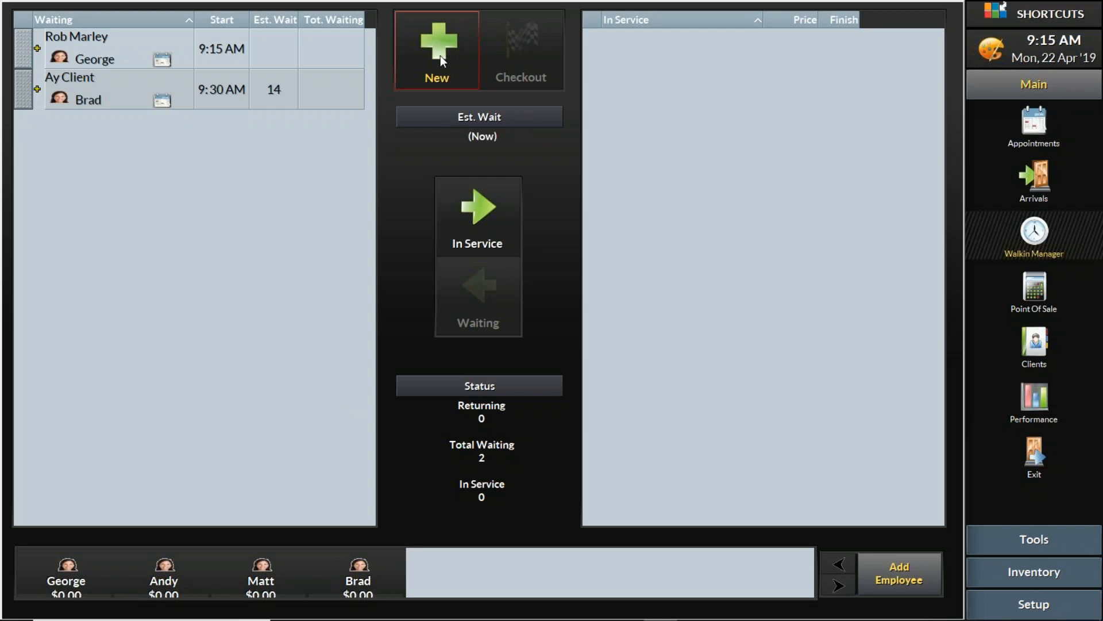
Start a new walk-in visit with the client's first name entered, and bring up the full client list
left_click(440, 56)
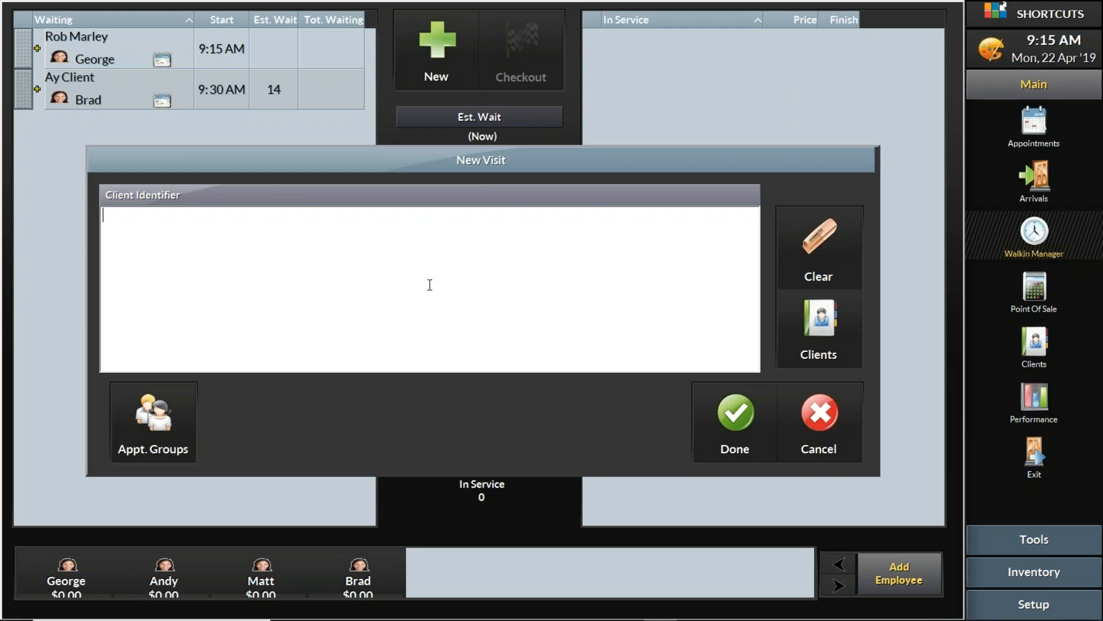
type("Steve")
left_click(809, 316)
left_click(815, 336)
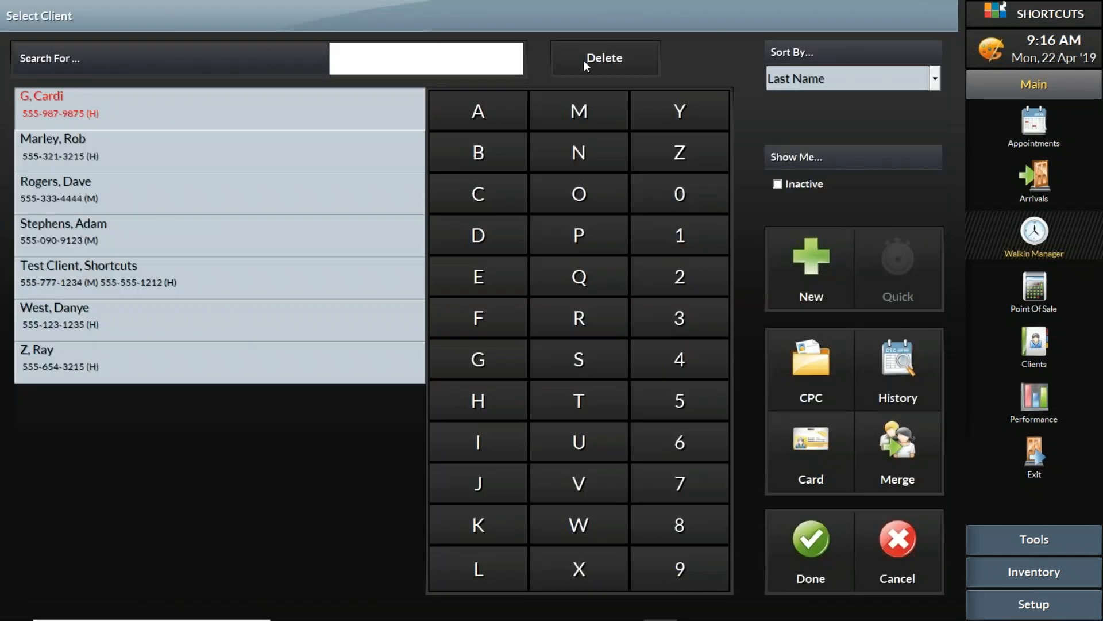
Open a blank new-client details form from the Select Client screen
left_click(791, 266)
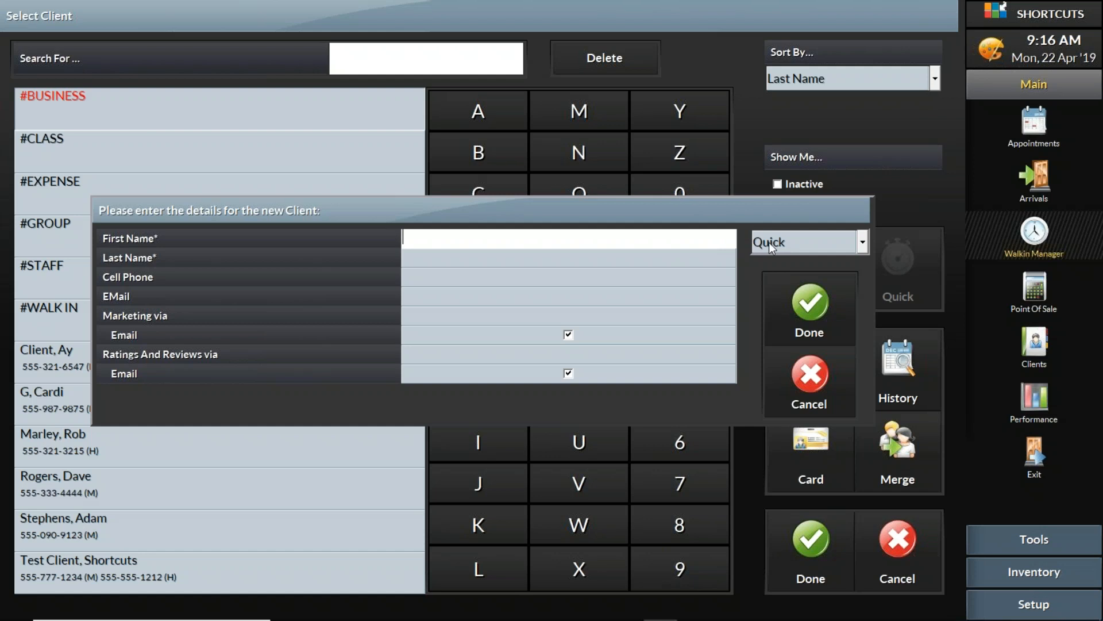
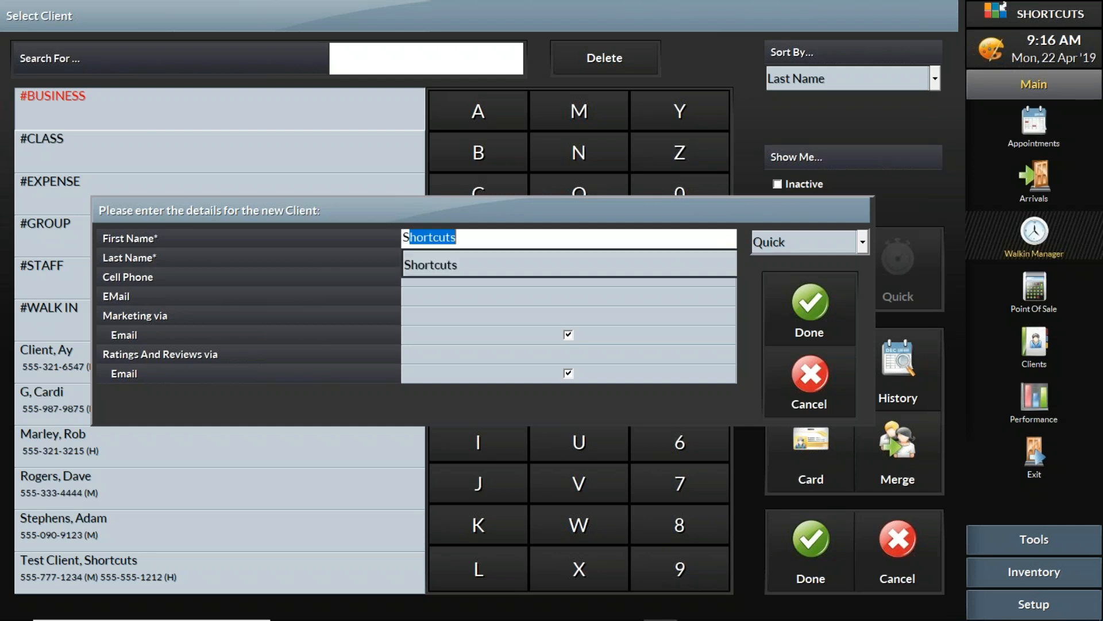
Fill in the new client's first name, last name, cell phone and e-mail, and save the record
key("Tab")
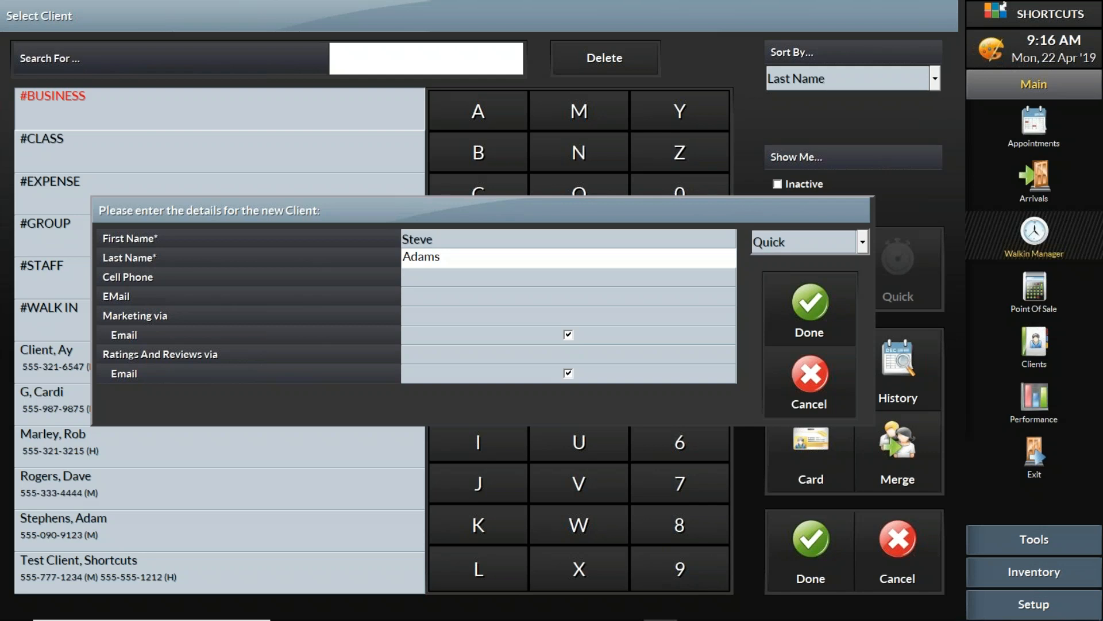
key("Tab")
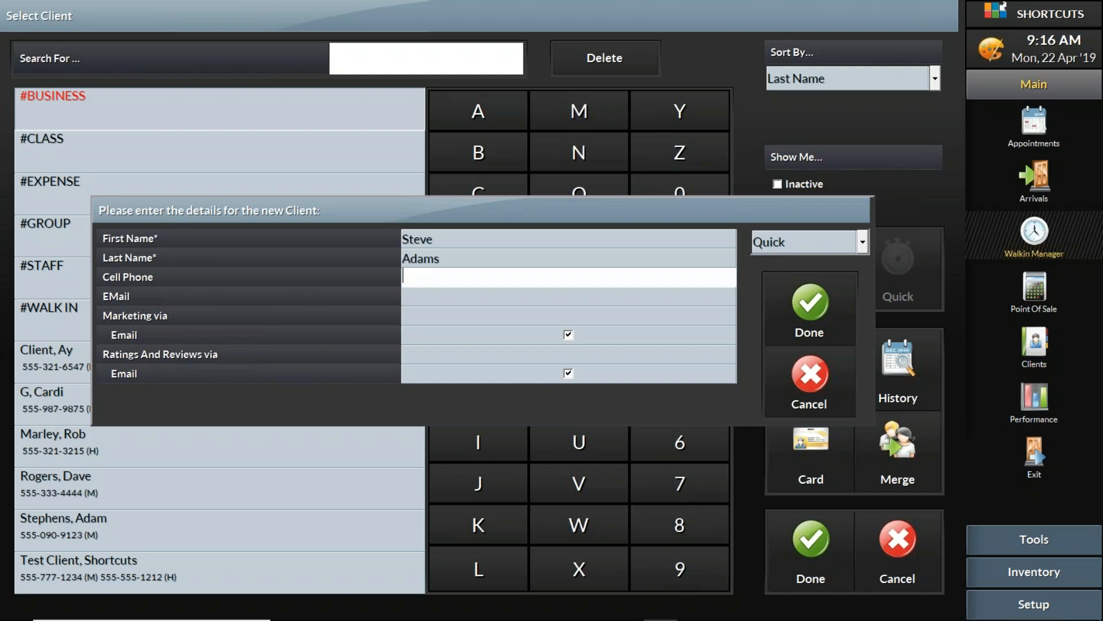
type("5559098787")
key("Tab")
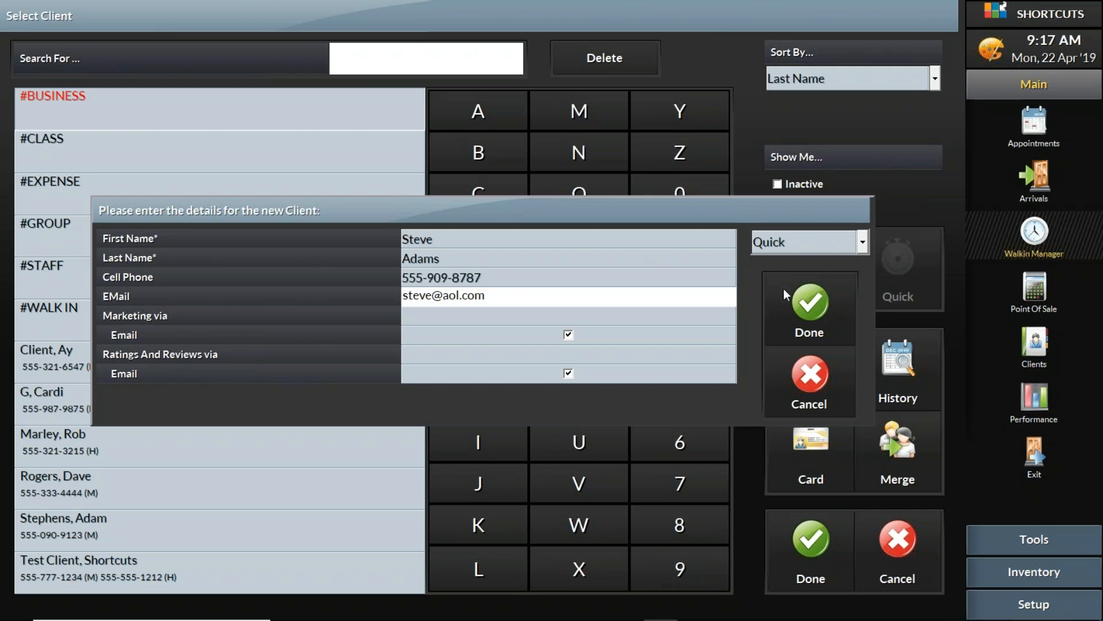
left_click(803, 296)
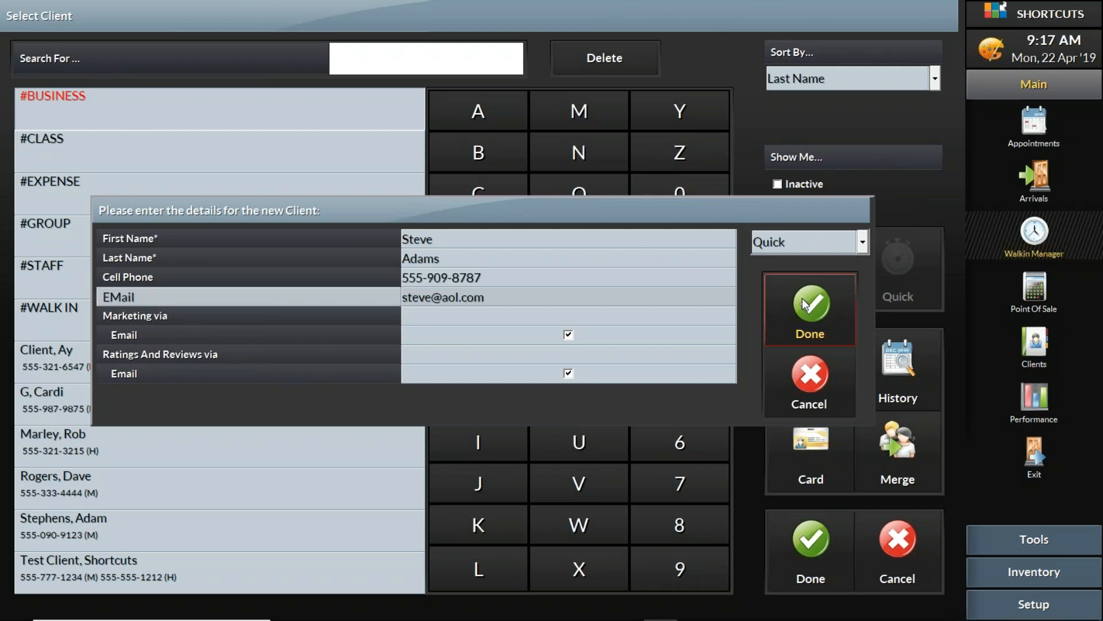
left_click(803, 298)
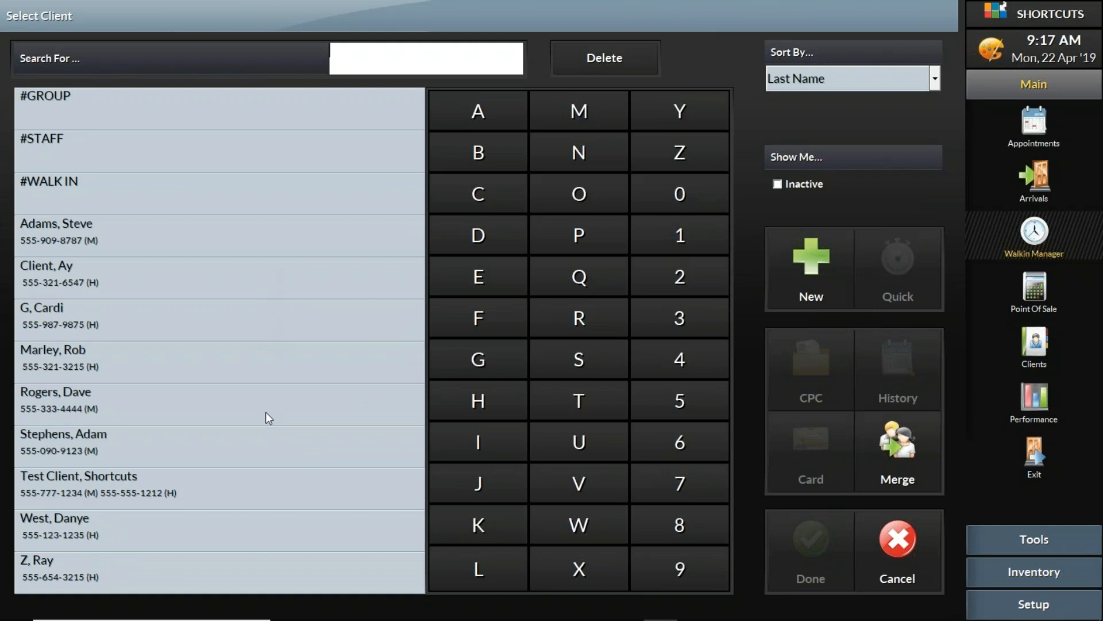
Select the newly added client, keep the list sorted by Last Name, and confirm them for the visit
left_click(262, 473)
left_click(246, 481)
left_click_drag(200, 190, 201, 491)
left_click(154, 353)
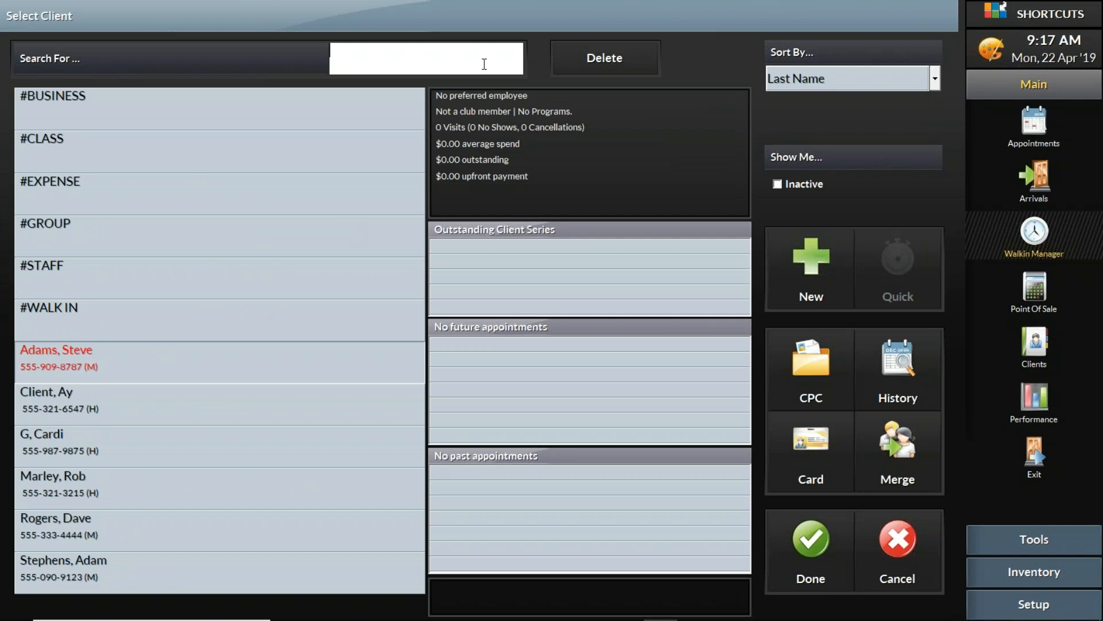
left_click(485, 64)
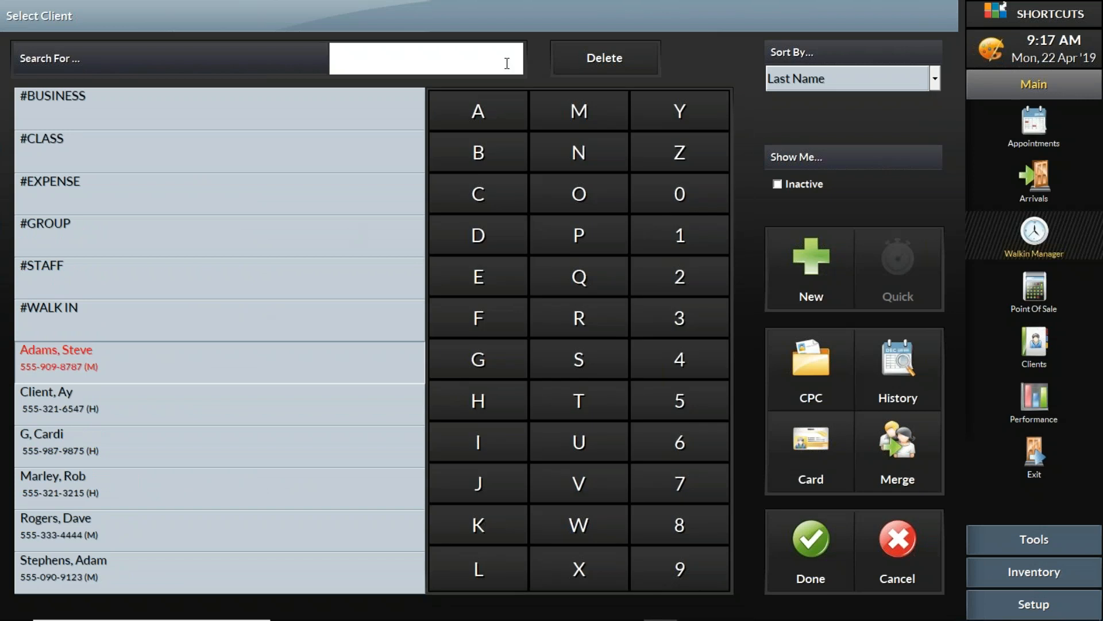
left_click(788, 78)
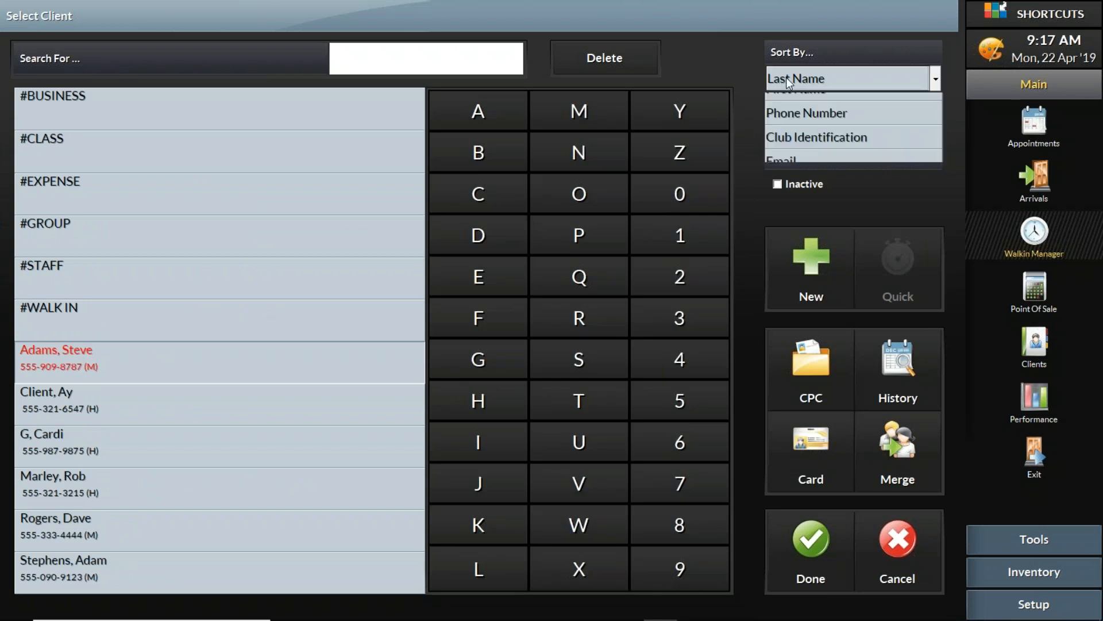
left_click(787, 79)
left_click(787, 80)
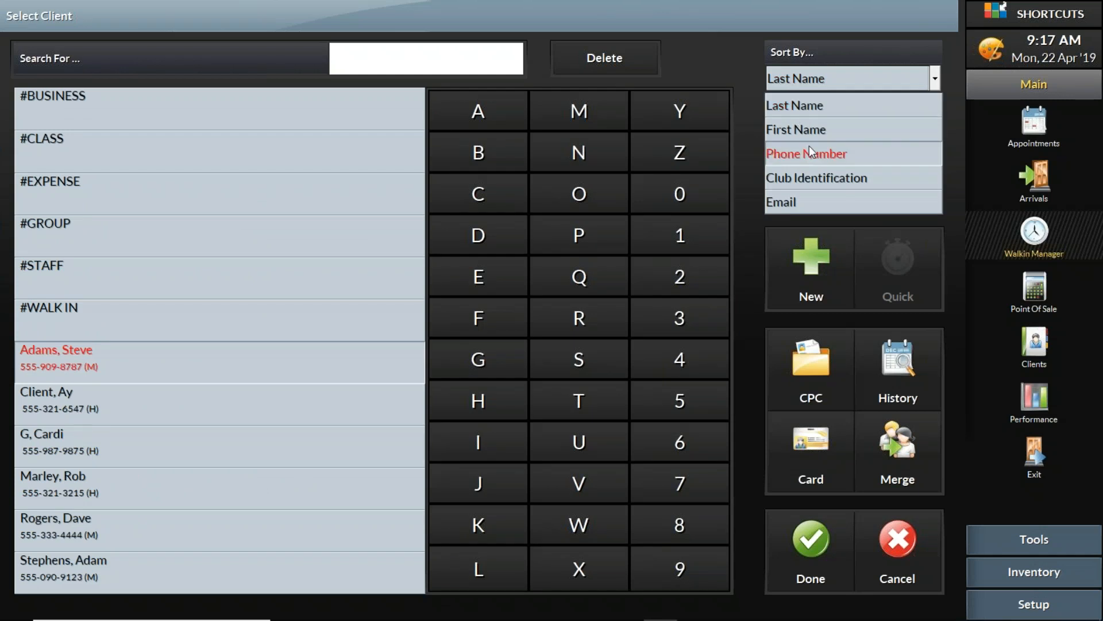
left_click(795, 105)
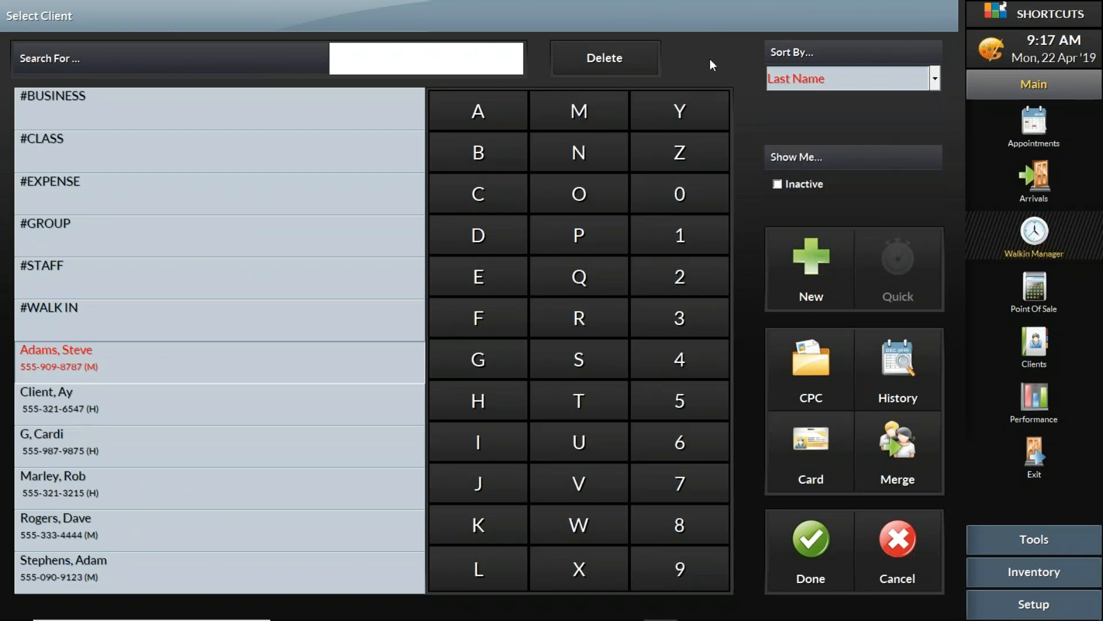
left_click(247, 362)
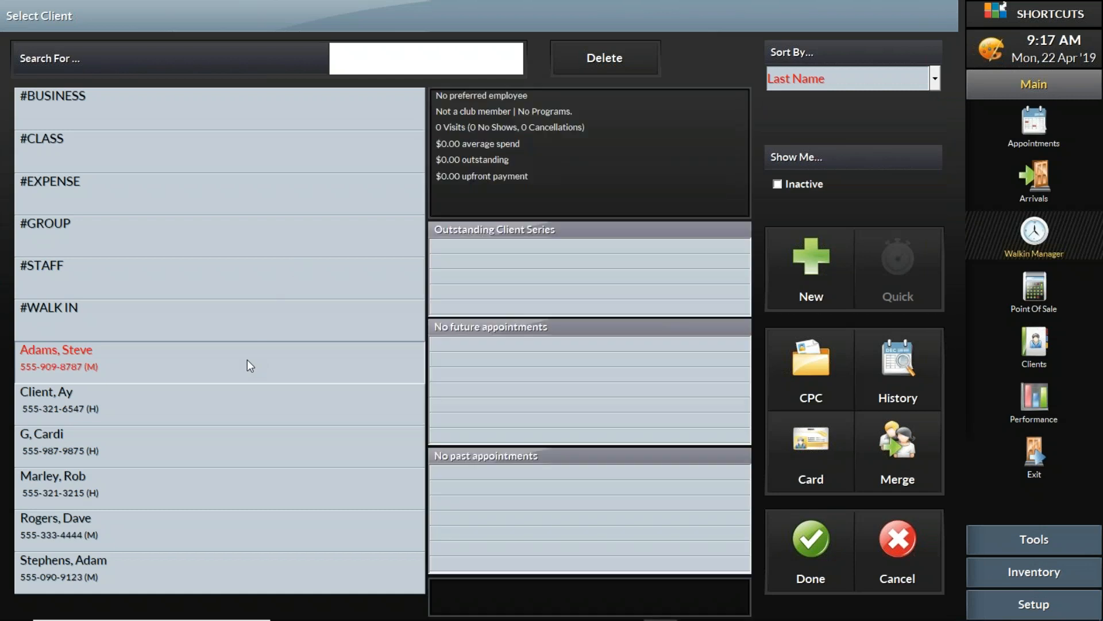
left_click(798, 530)
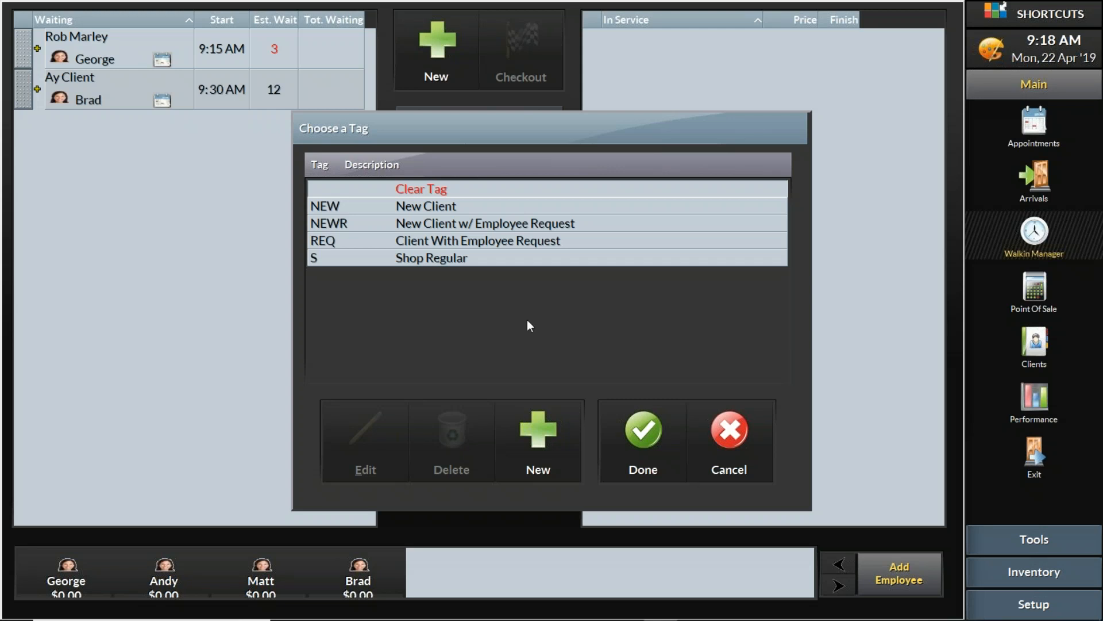
Tag the walk-in visit NEW (New Client) and continue to Service Selection
left_click(446, 209)
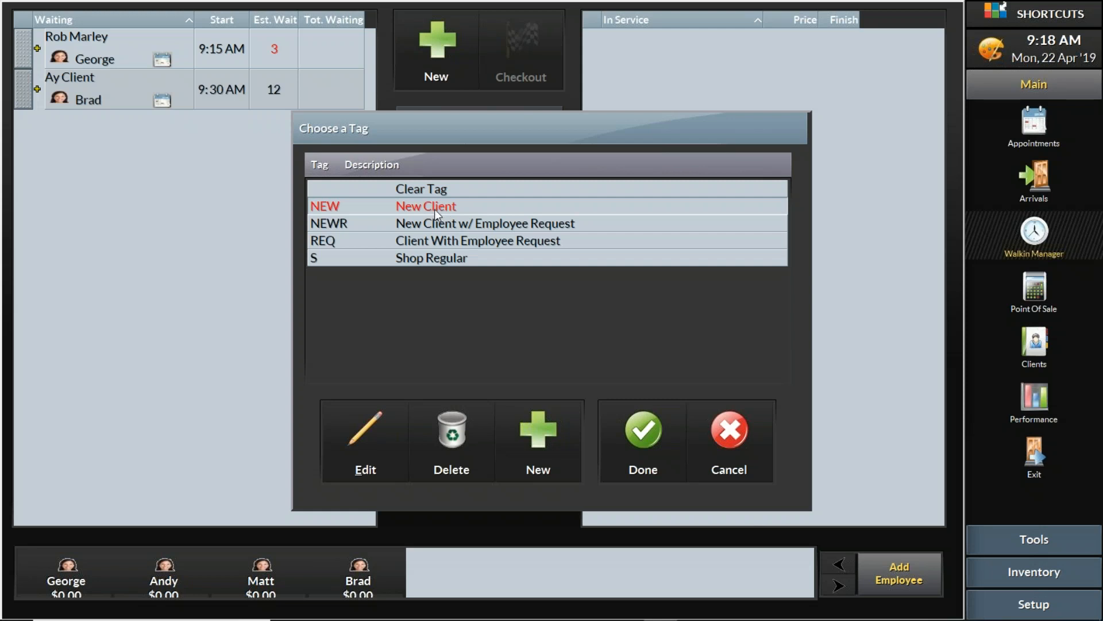
left_click(652, 450)
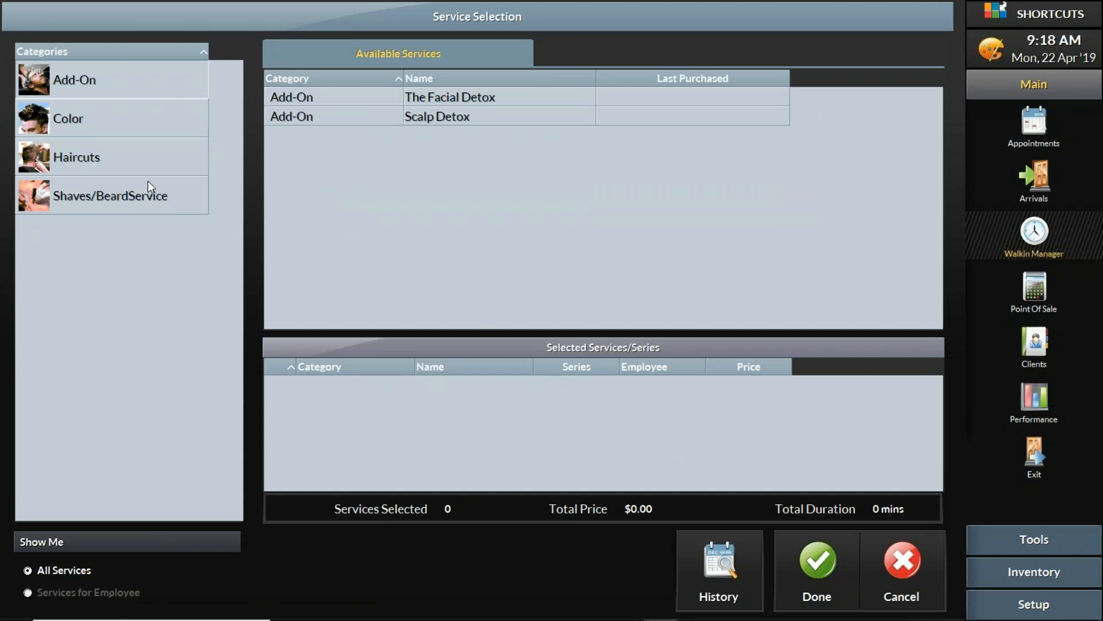
Browse the Add-On, Color, Haircuts and Shaves/BeardService service categories
left_click(136, 120)
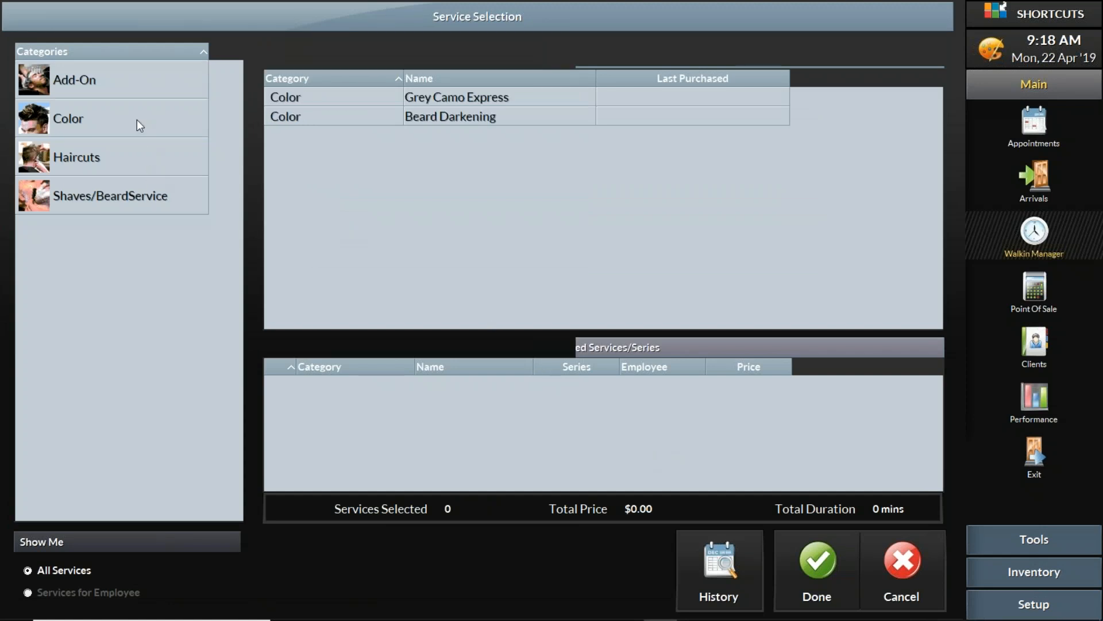
left_click(129, 158)
left_click(121, 200)
left_click(113, 171)
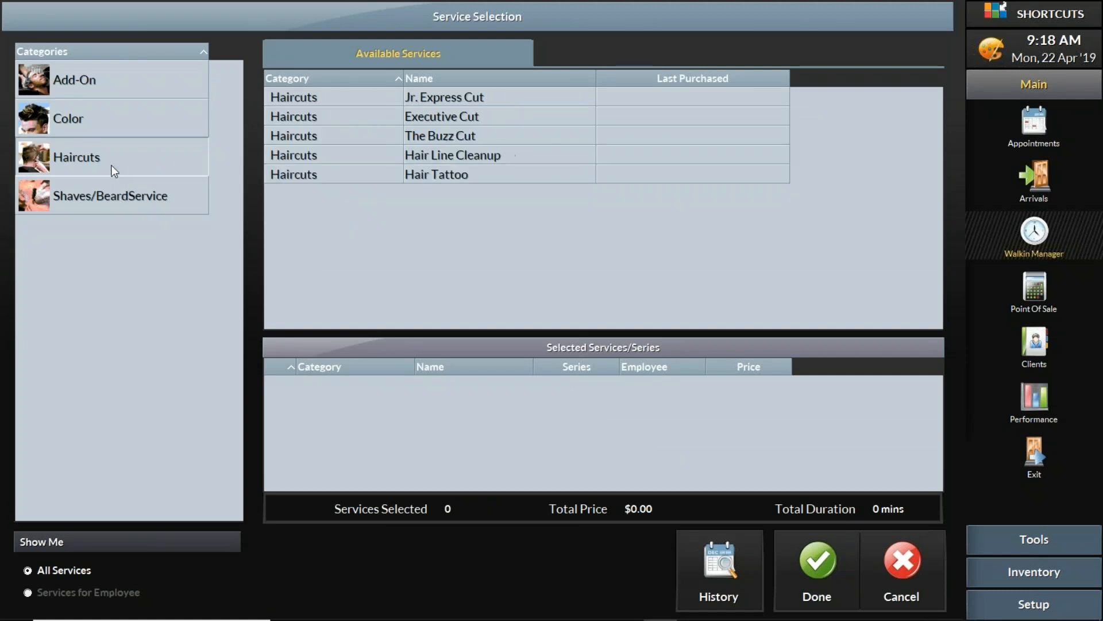
left_click(109, 113)
left_click(98, 79)
left_click(96, 122)
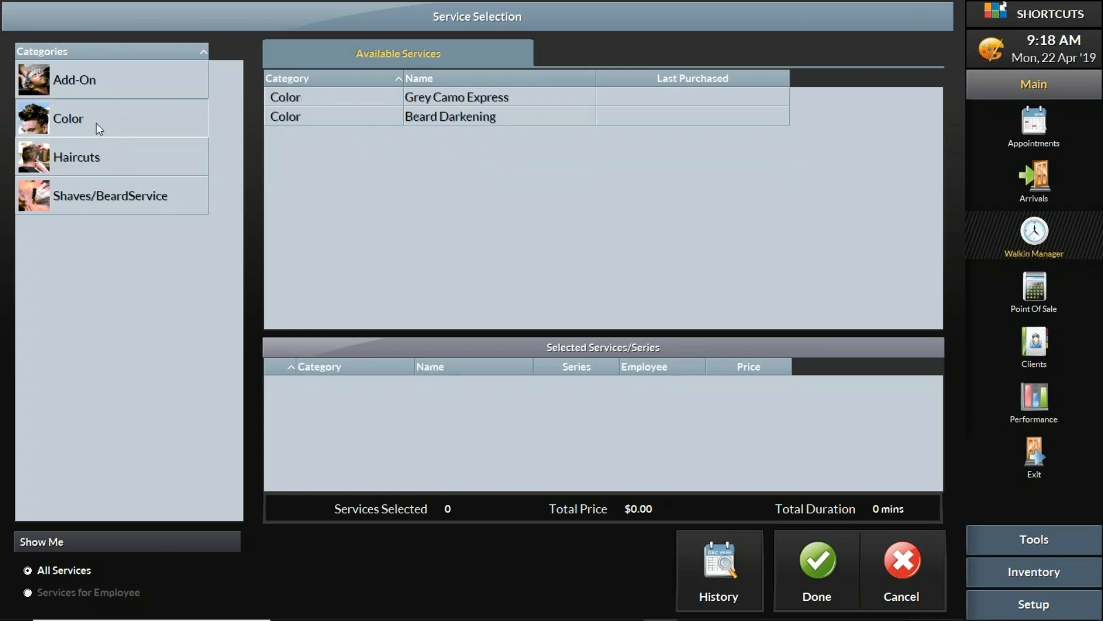
left_click(91, 153)
left_click(97, 198)
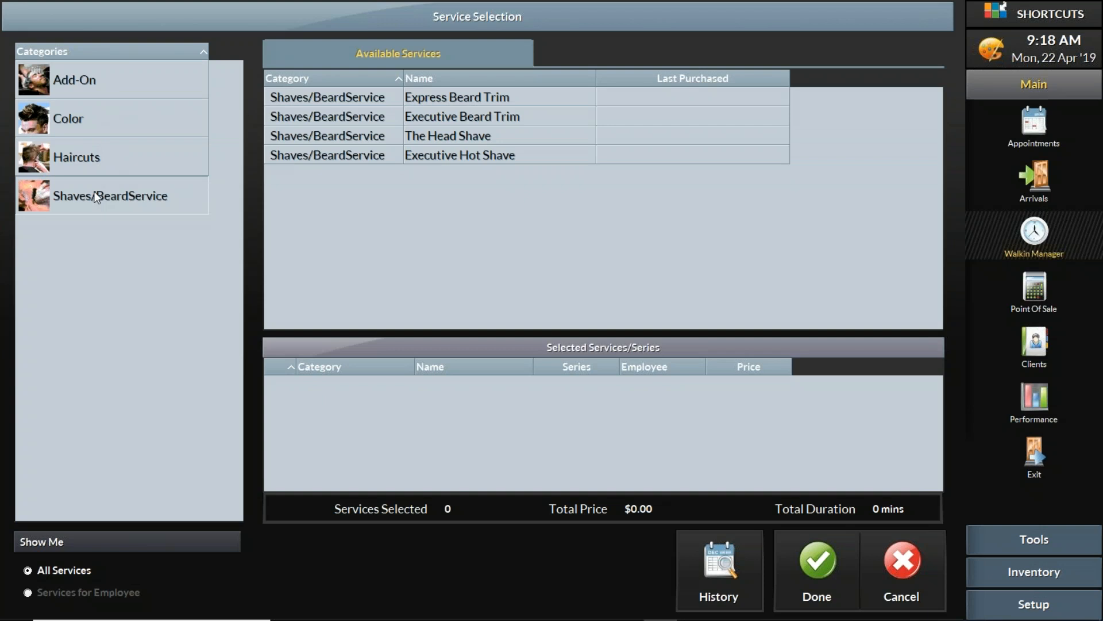
left_click(95, 155)
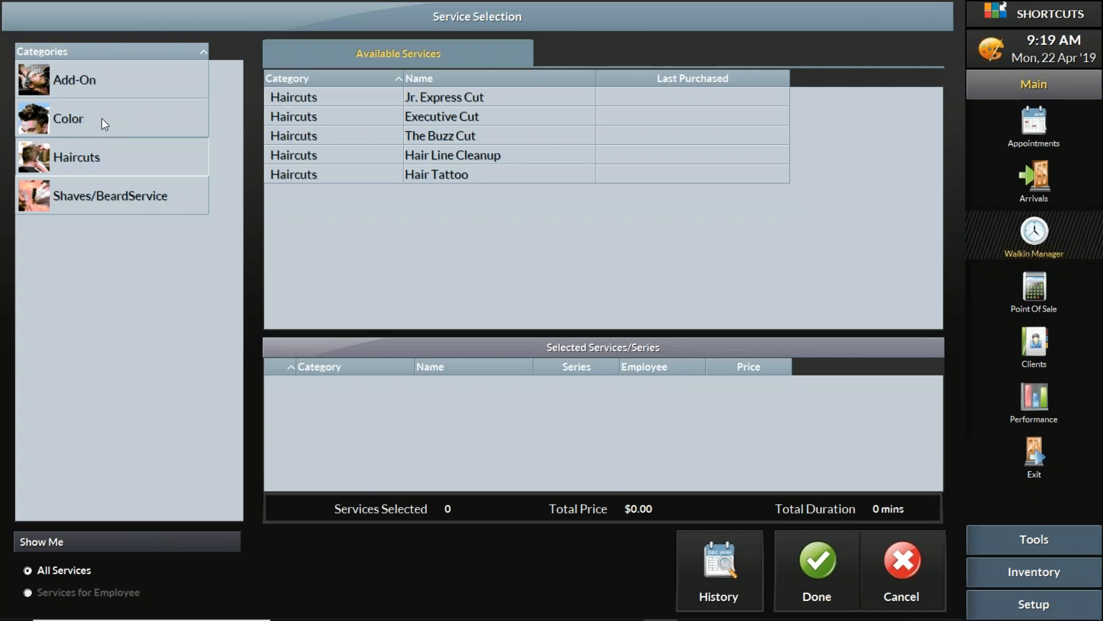
left_click(102, 119)
left_click(102, 158)
left_click(105, 185)
left_click(107, 164)
left_click(100, 115)
left_click(100, 90)
left_click(99, 116)
left_click(97, 156)
left_click(108, 198)
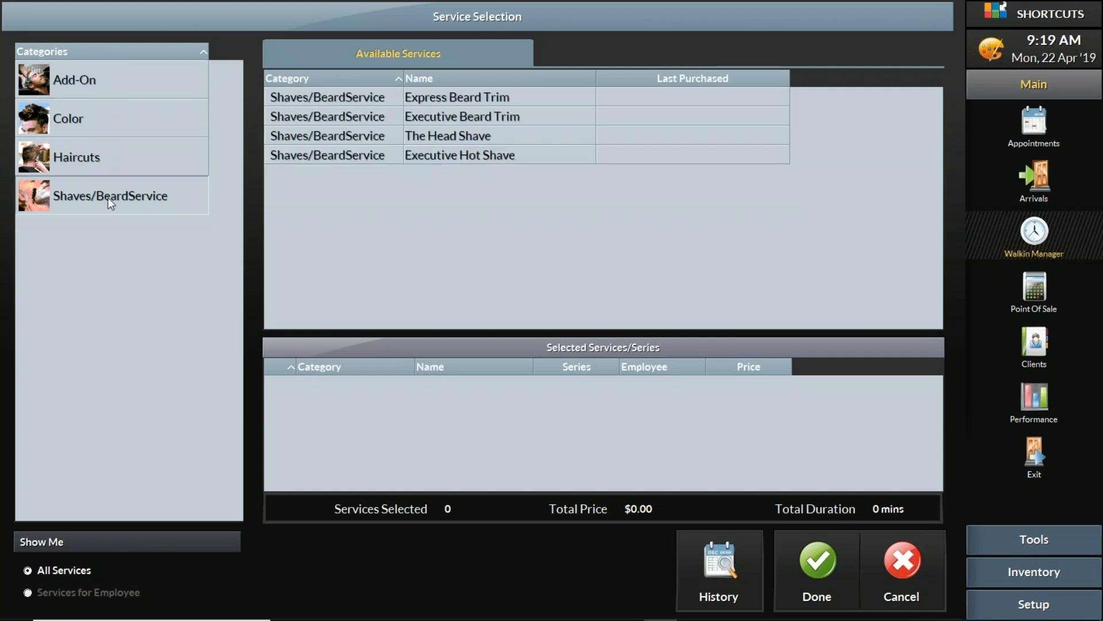
Add Executive Cut from Haircuts as the only service ($26.00, 30 mins) and confirm
left_click(98, 158)
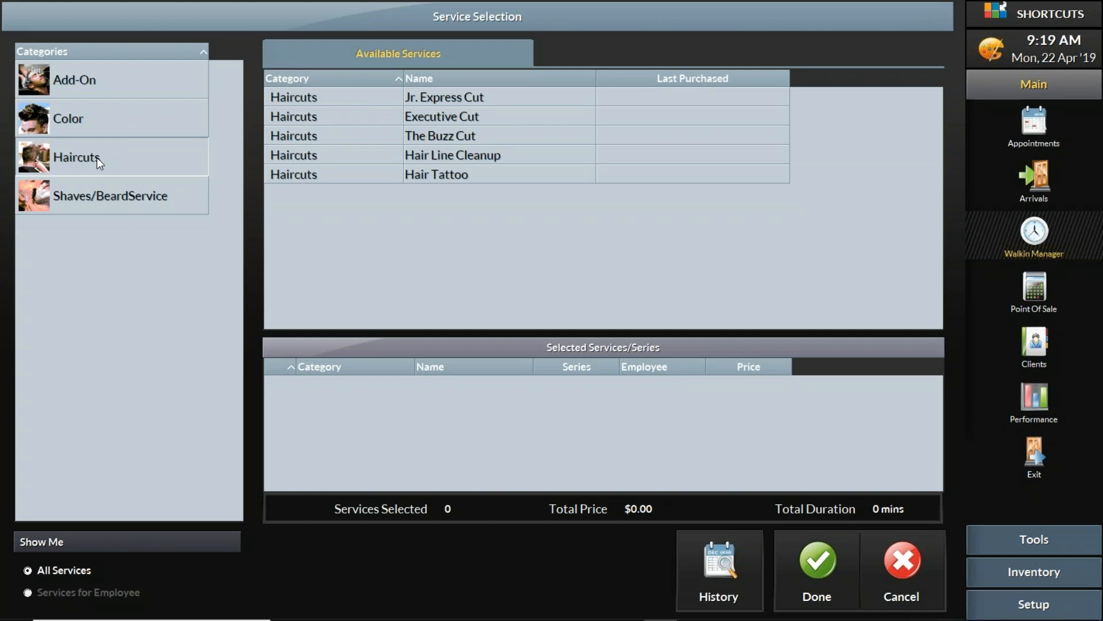
left_click(431, 103)
double_click(474, 118)
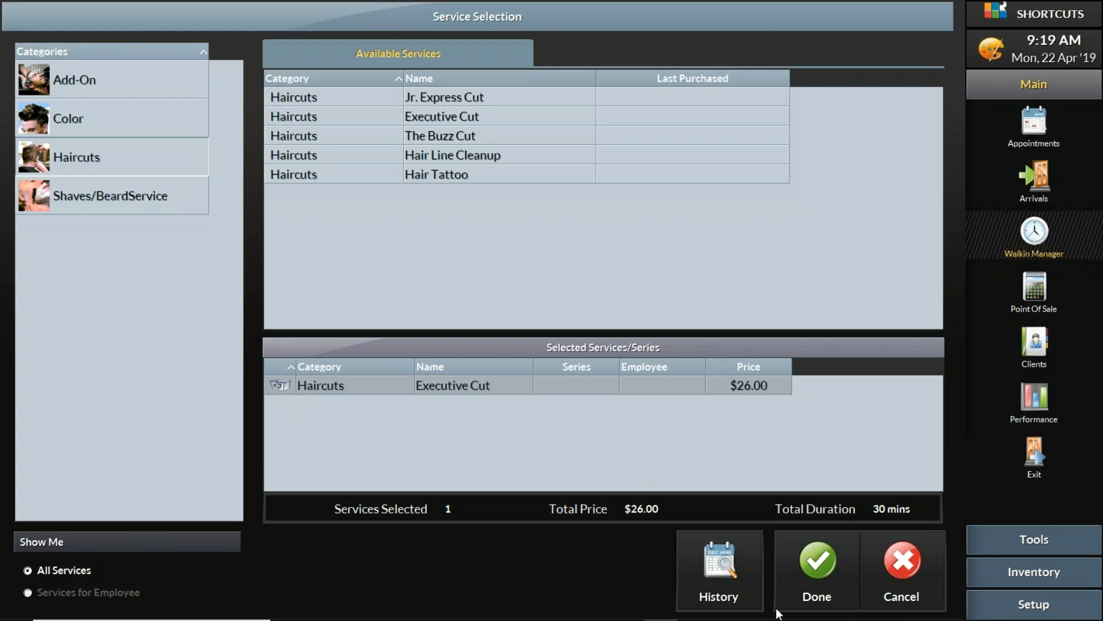
left_click(819, 571)
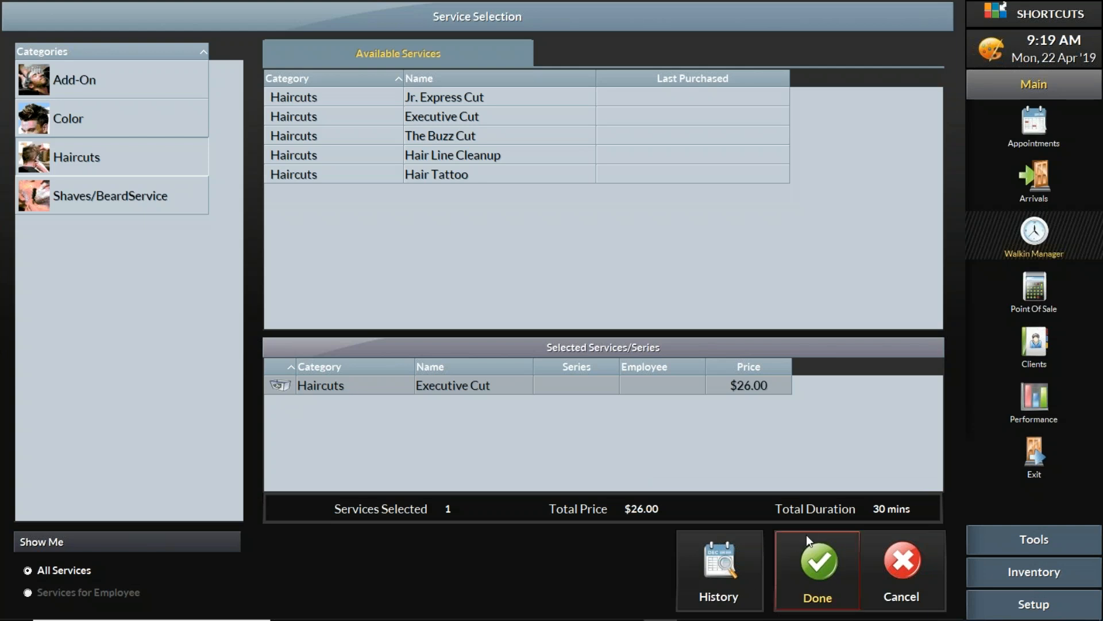
Put the new client's Executive Cut visit straight into service, accepting the allocated employee and $26.00 price
left_click(819, 578)
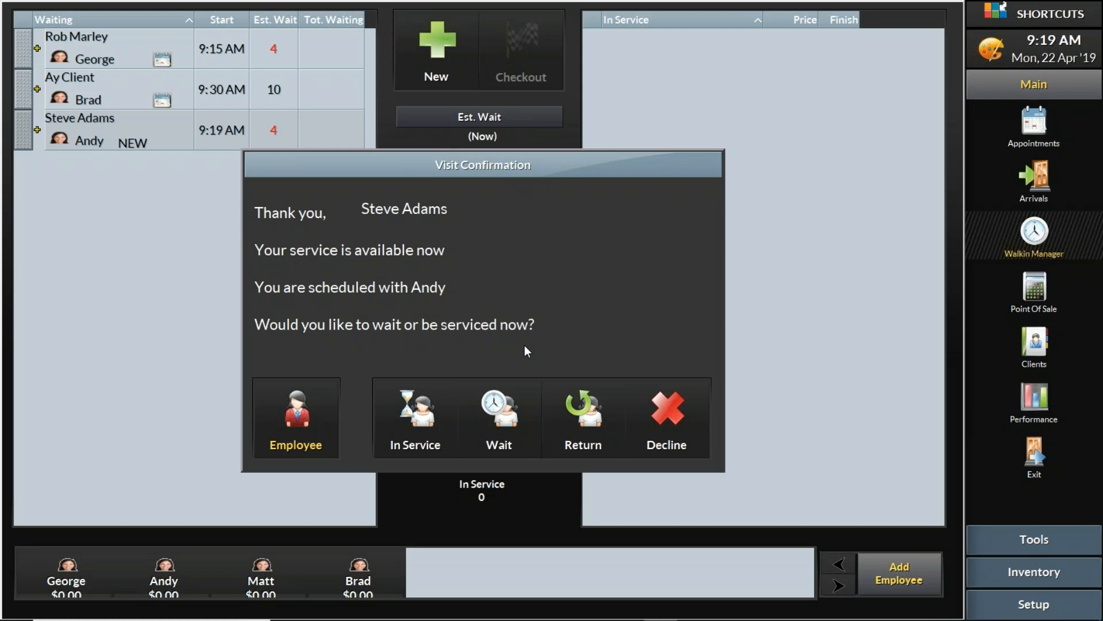
left_click(419, 420)
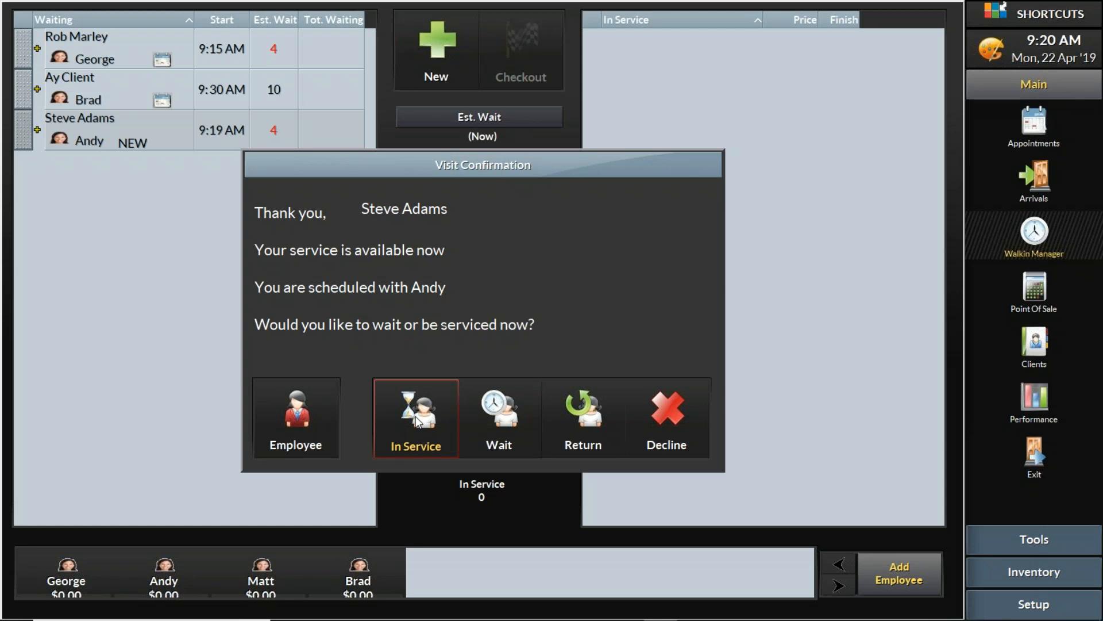
left_click(429, 412)
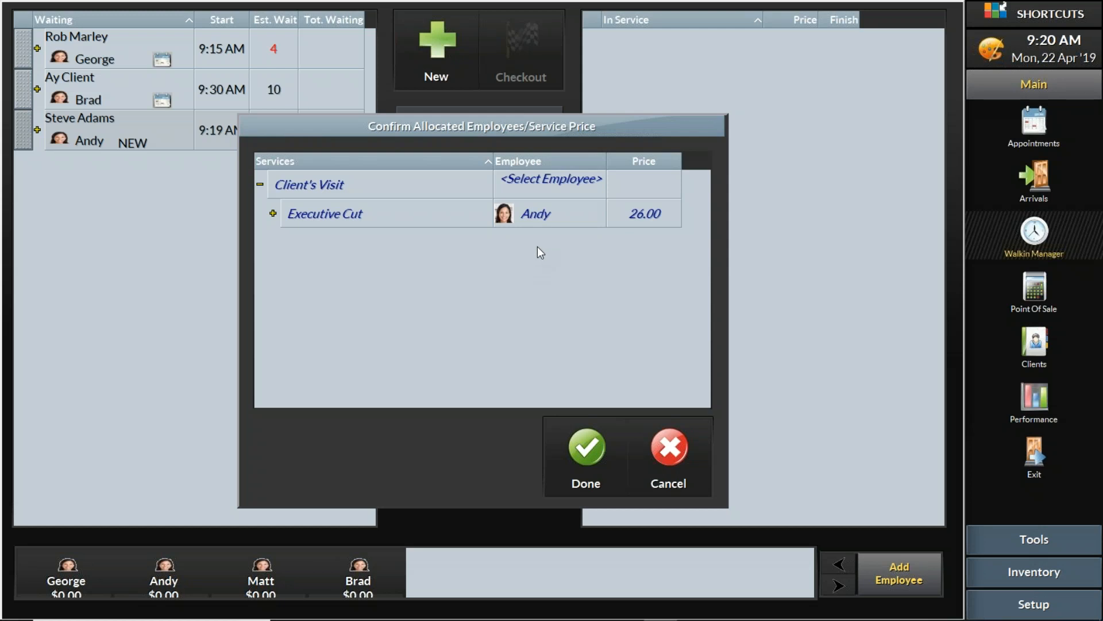
left_click(603, 454)
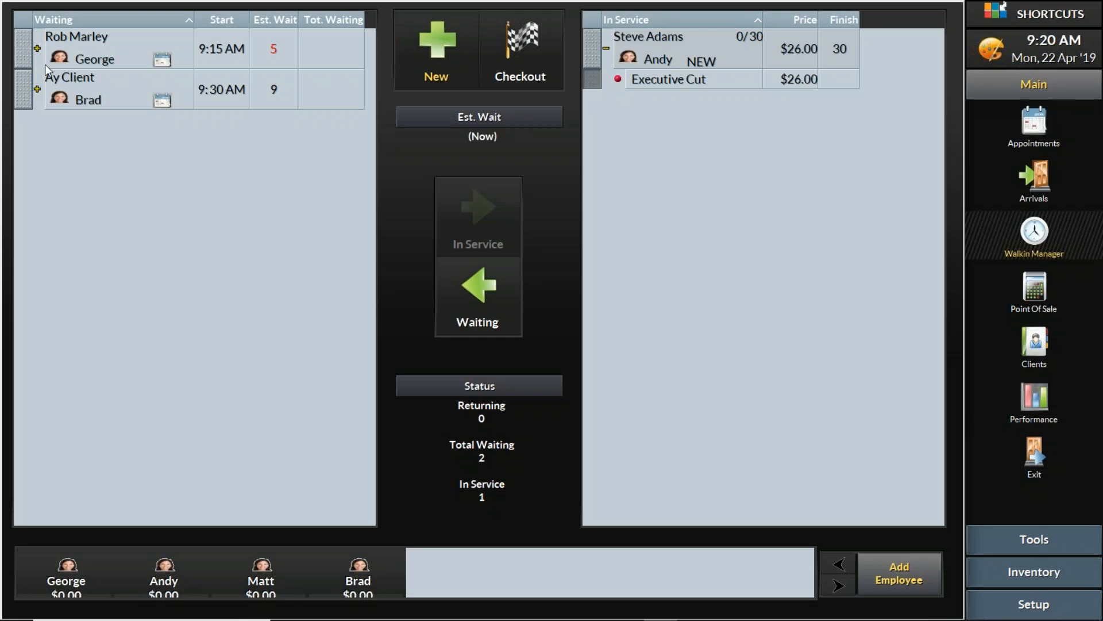
Move the two waiting clients, a Hair Line Cleanup and an Executive Cut, into In Service
left_click(25, 53)
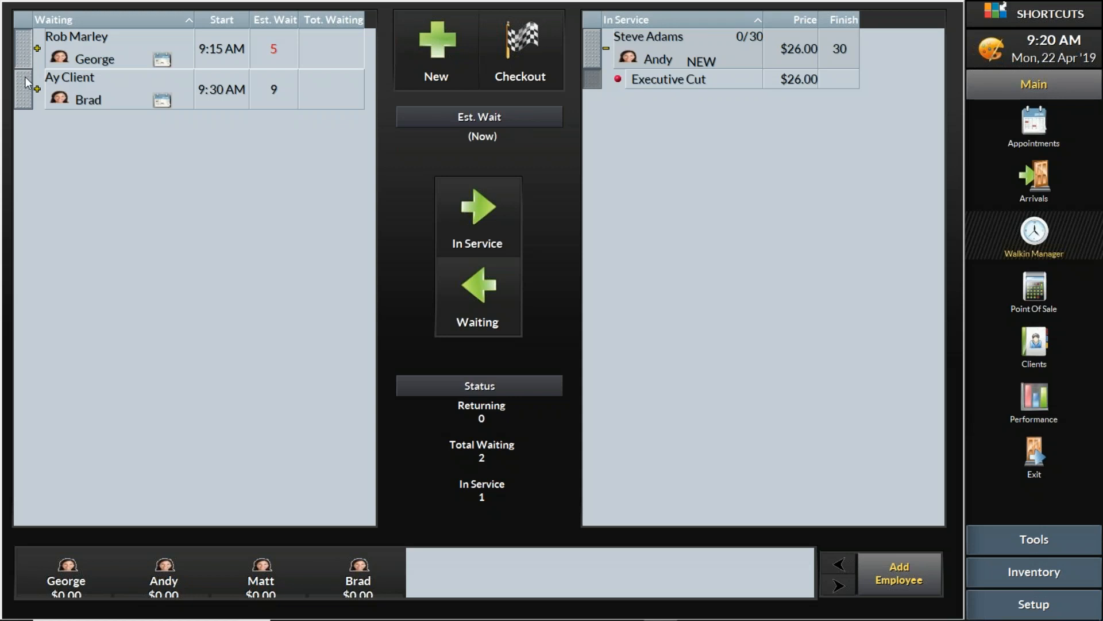
left_click(24, 93)
left_click(28, 54)
left_click(462, 214)
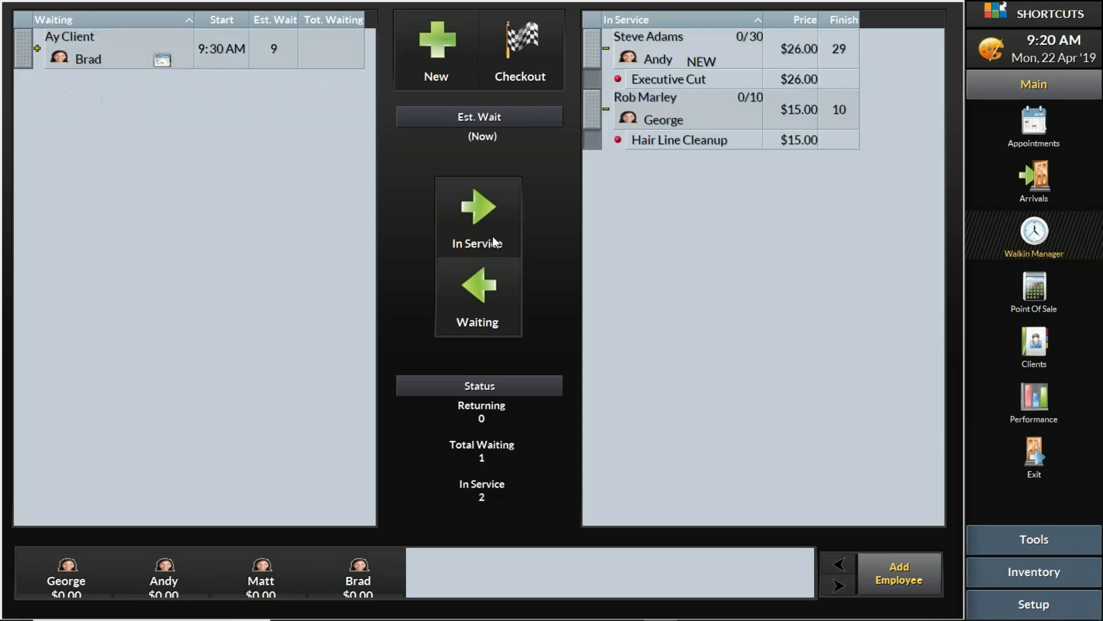
left_click(23, 50)
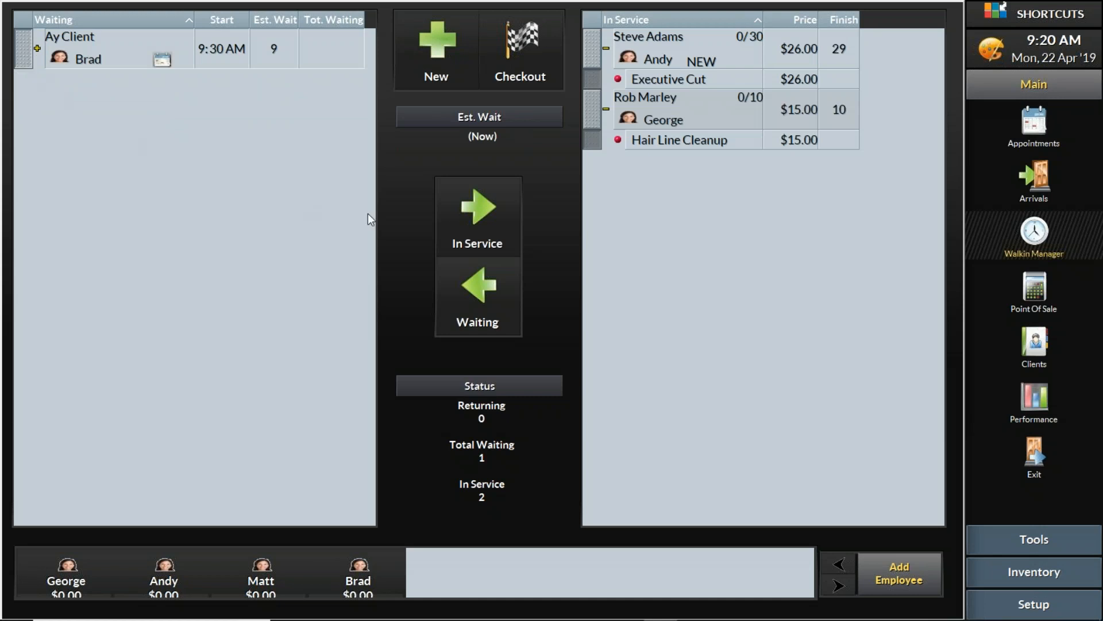
left_click(459, 217)
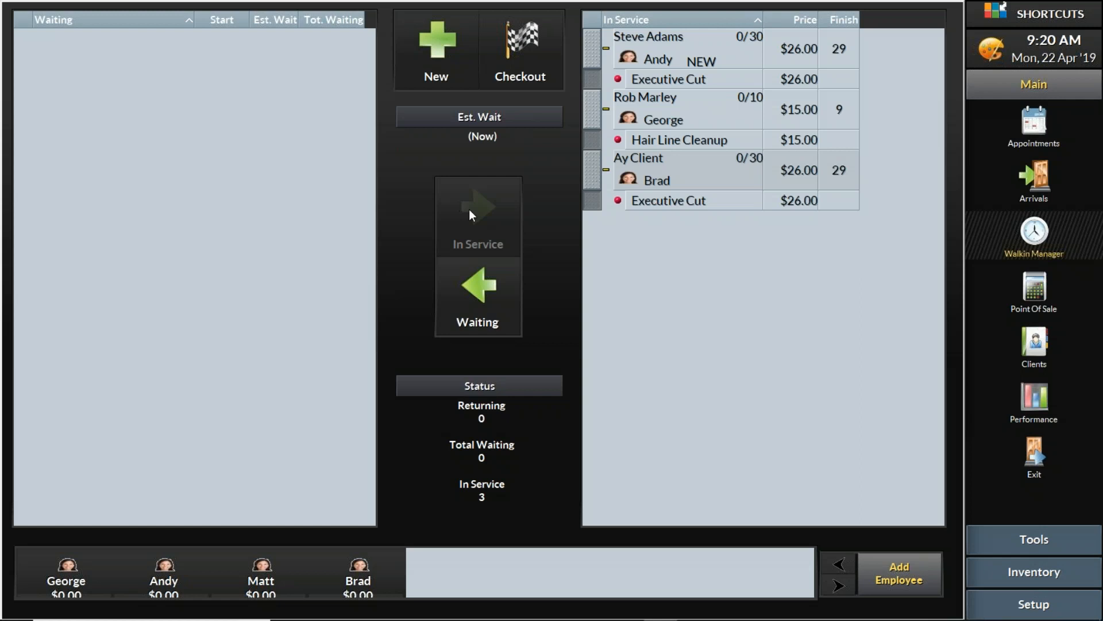
left_click(592, 174)
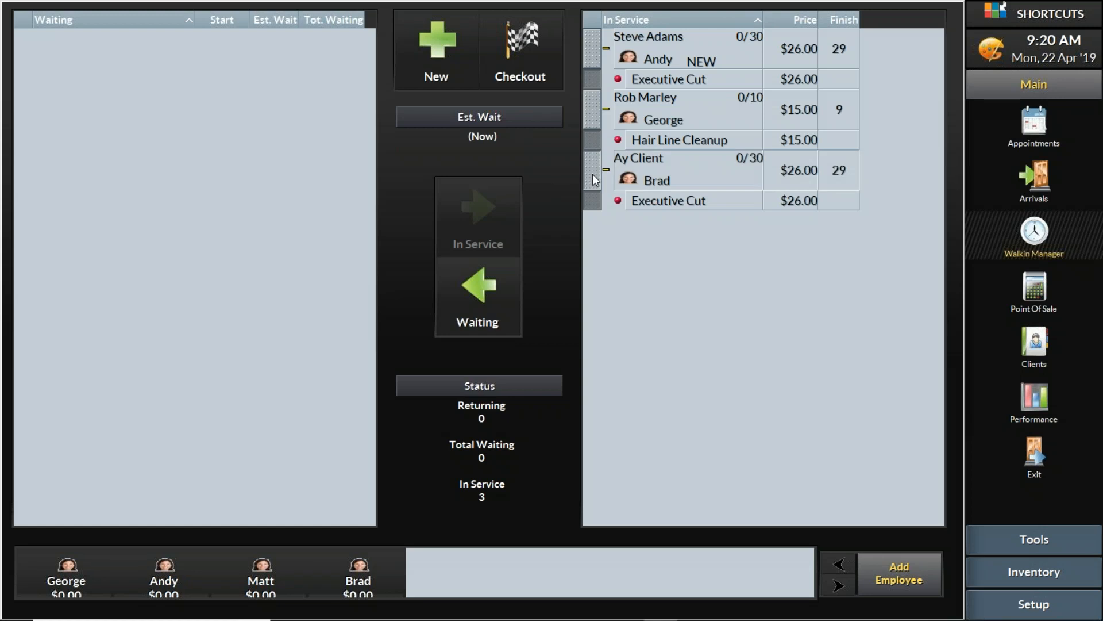
left_click(502, 290)
left_click(26, 65)
left_click(449, 210)
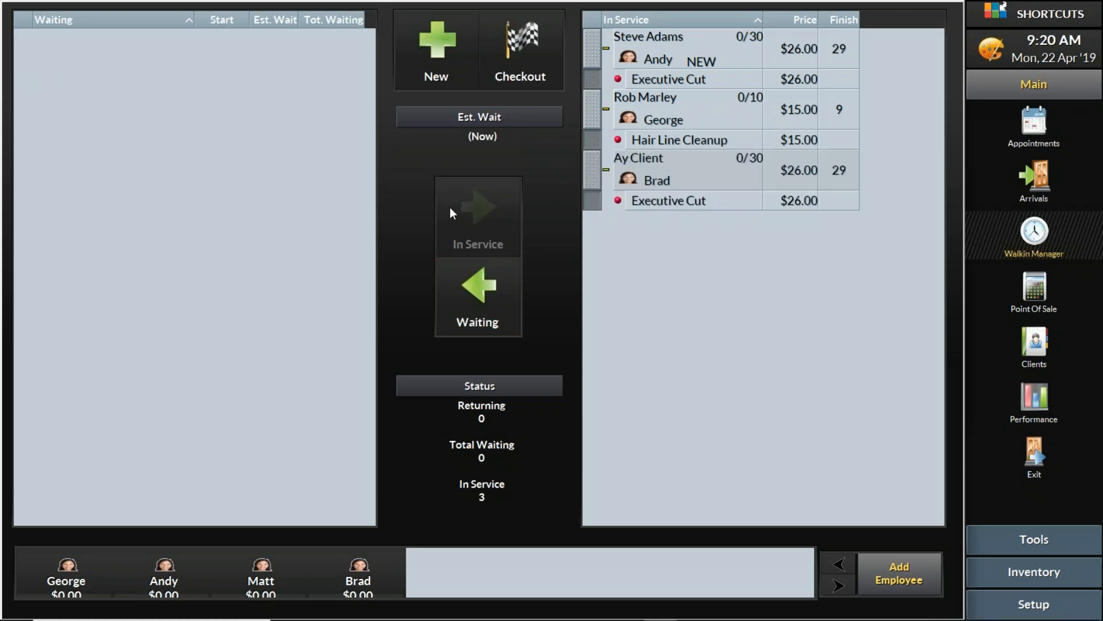
Run the WalkinManager-ClassroomContent slide show in PowerPoint and advance past 'How to add clients'
mouse_move(558, 618)
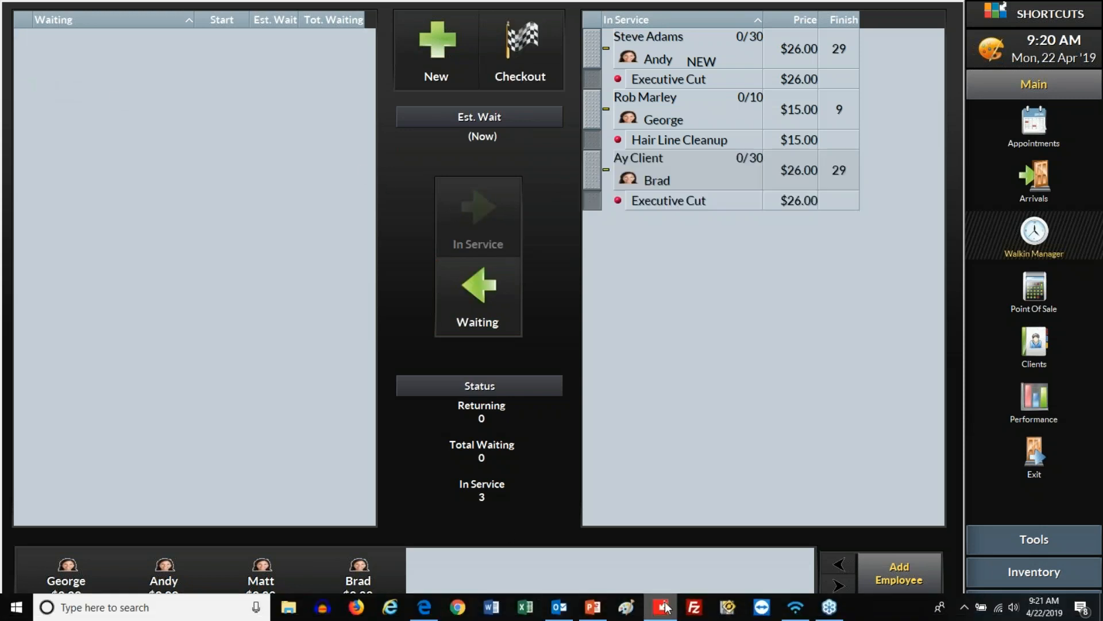
left_click(593, 607)
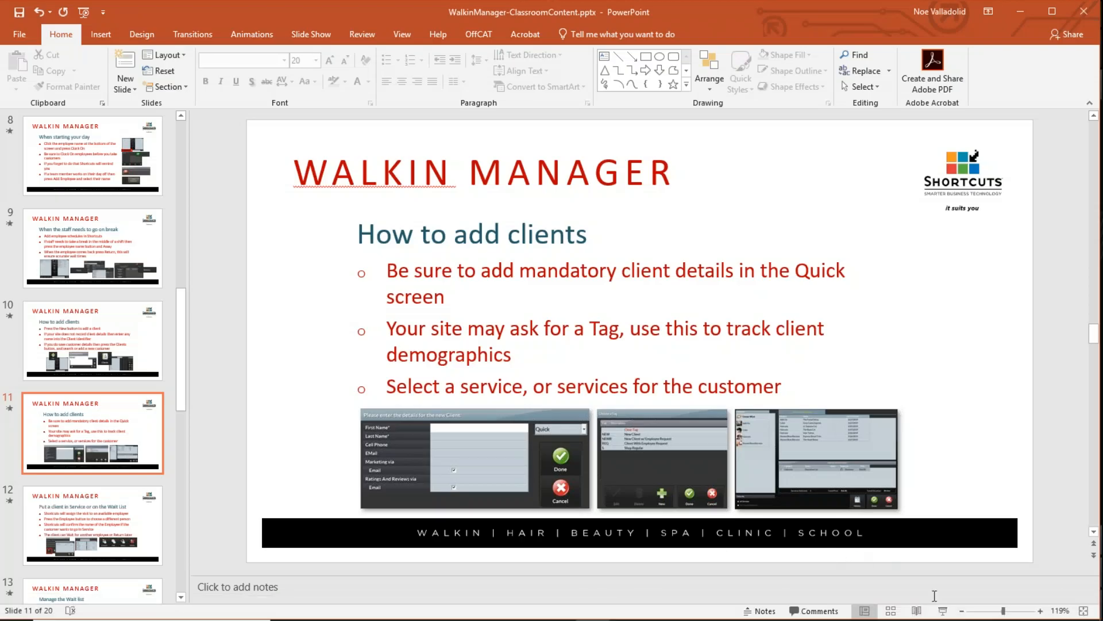
left_click(943, 611)
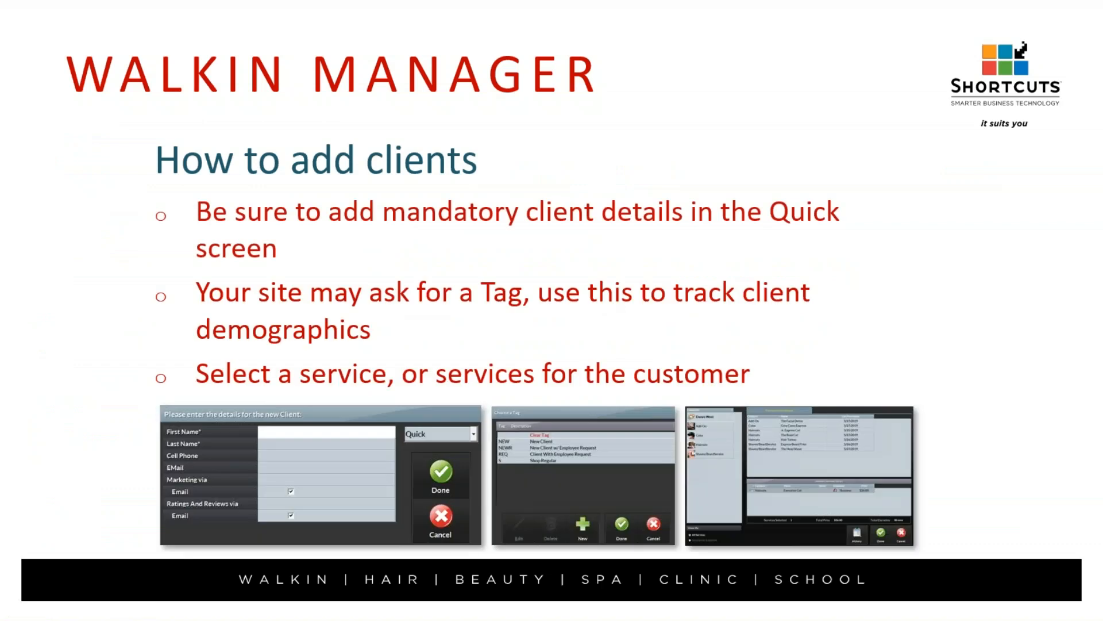
key("Right")
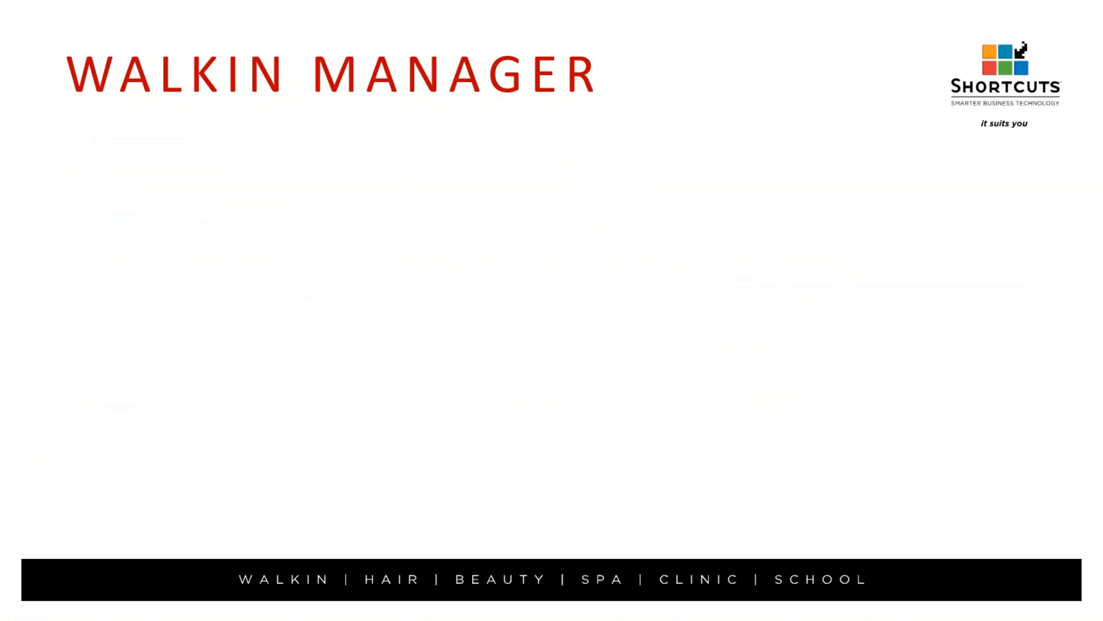
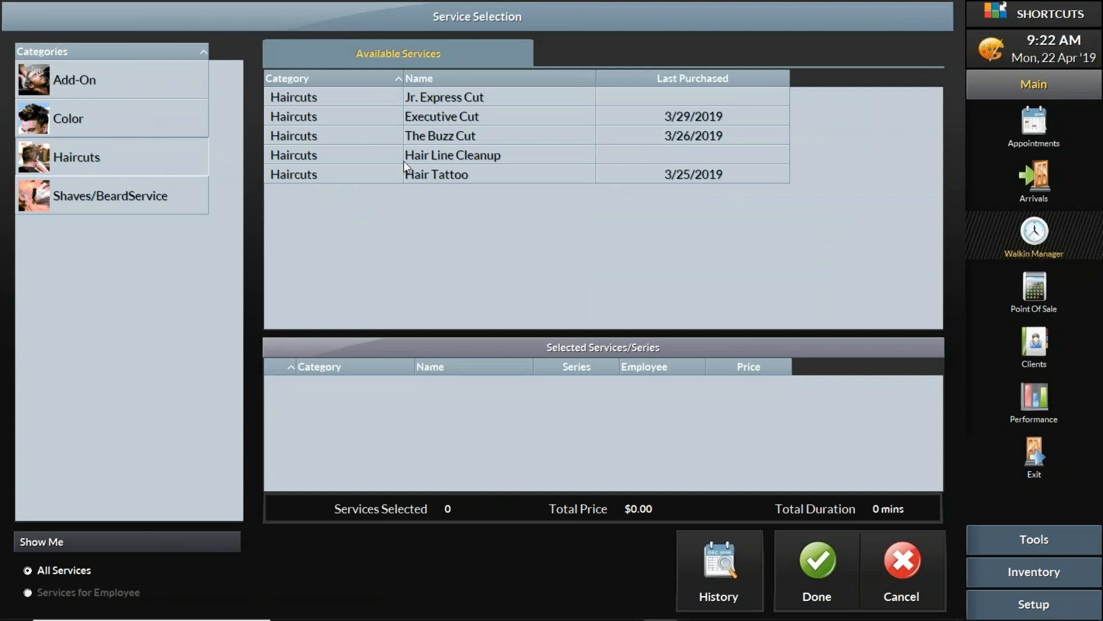
Put the waiting walk-in straight into service for The Buzz Cut at $16.00, then begin a new visit
double_click(454, 140)
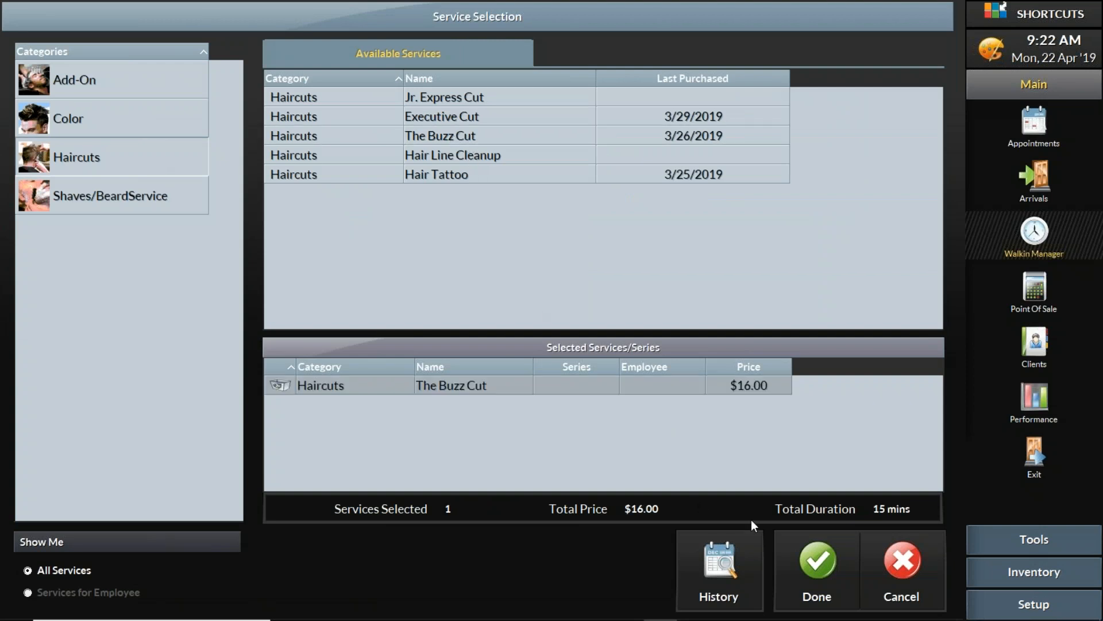
left_click(818, 569)
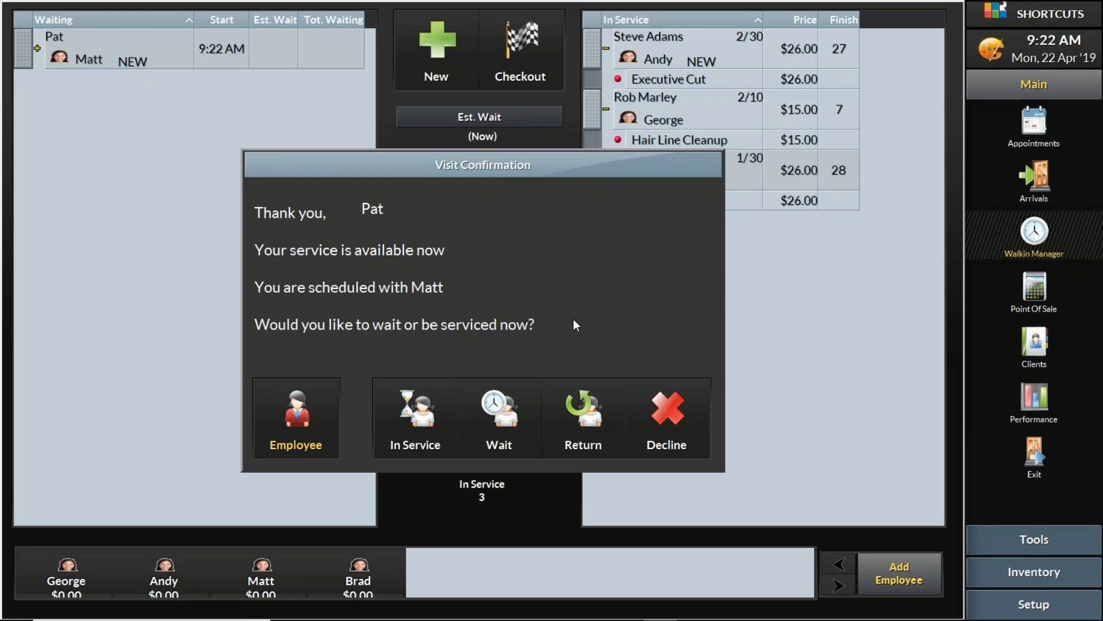
left_click(414, 411)
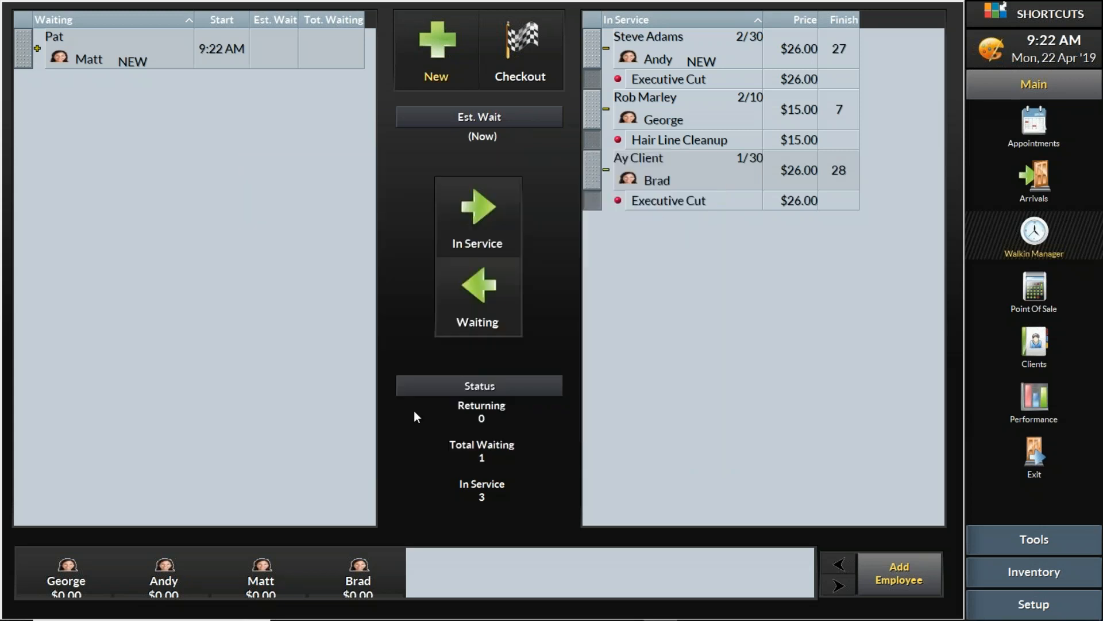
left_click(583, 447)
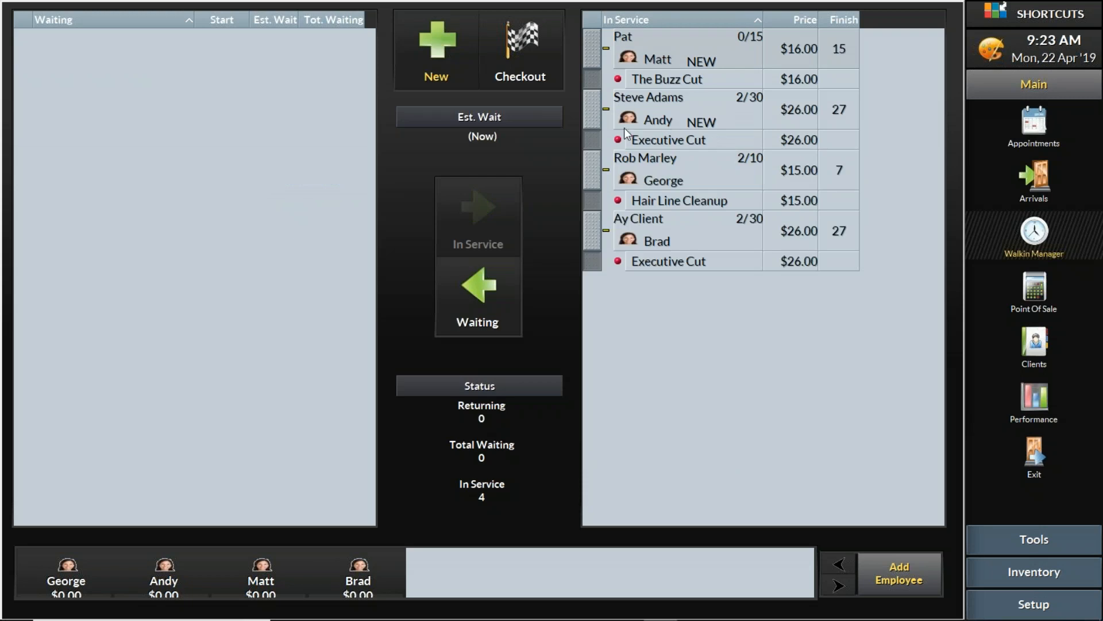
left_click(444, 58)
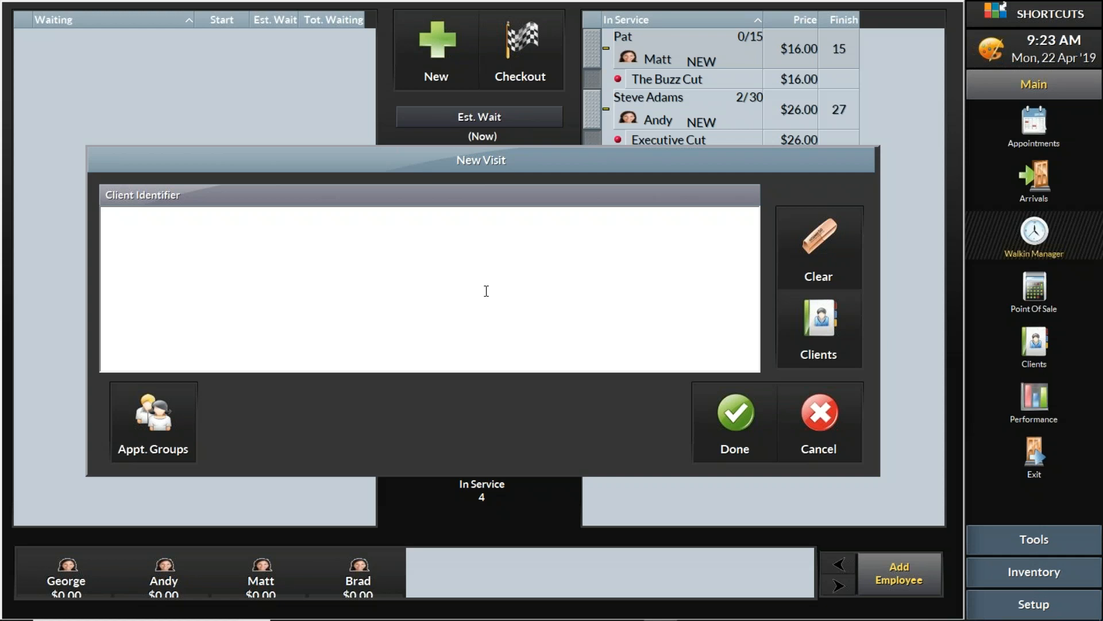
Enter the walk-in client's name, tag them New Client, and book the Grey Camo Express colour service
type("Mike")
left_click(727, 412)
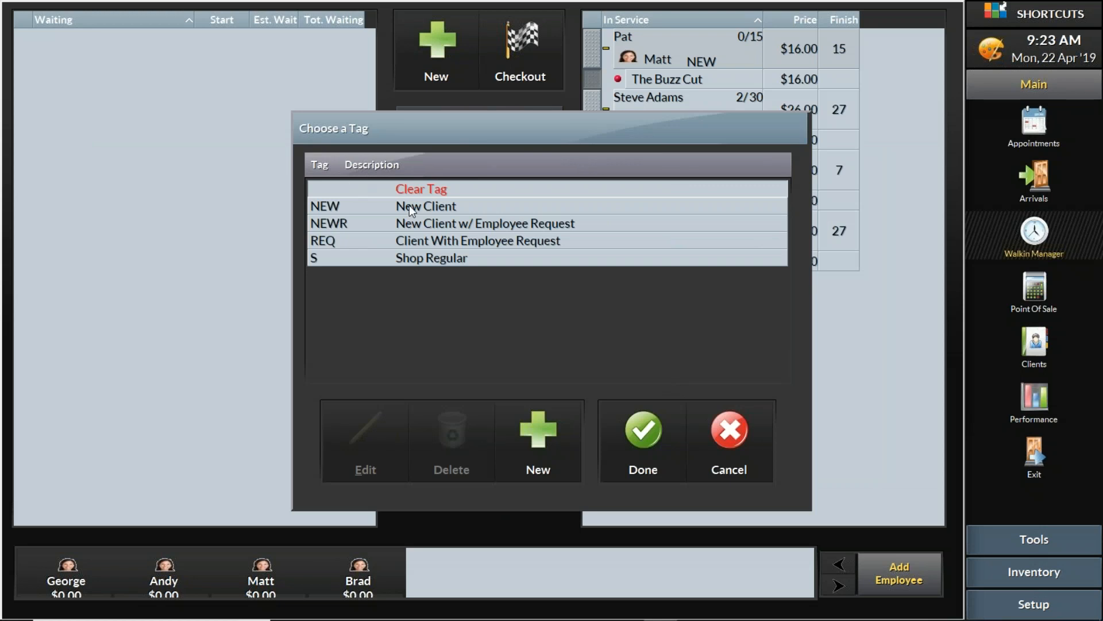
left_click(409, 205)
left_click(658, 437)
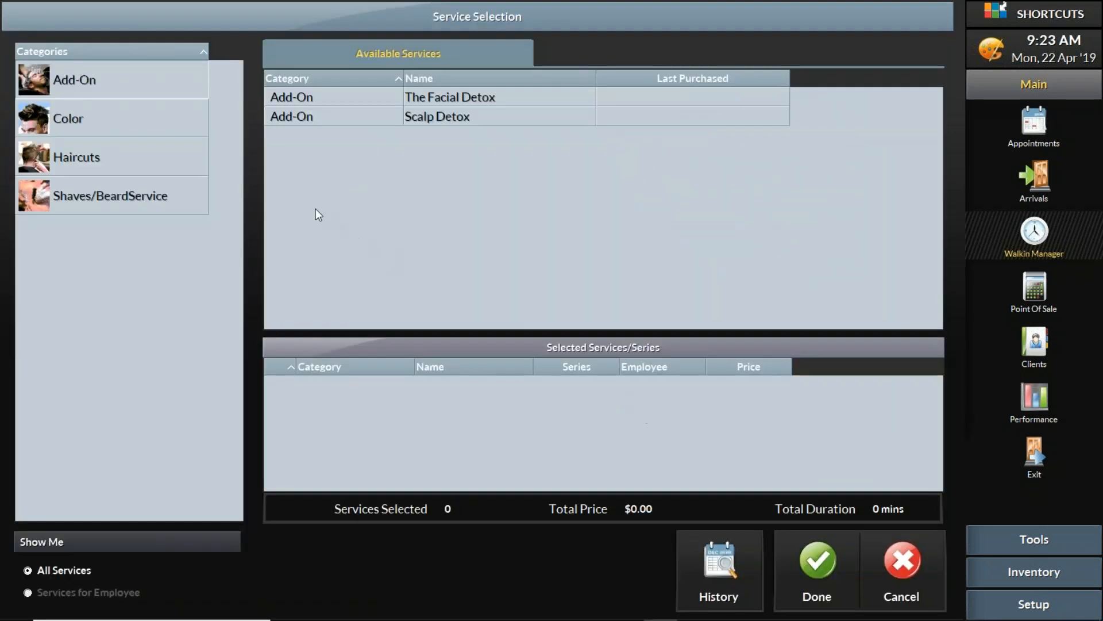
left_click(161, 128)
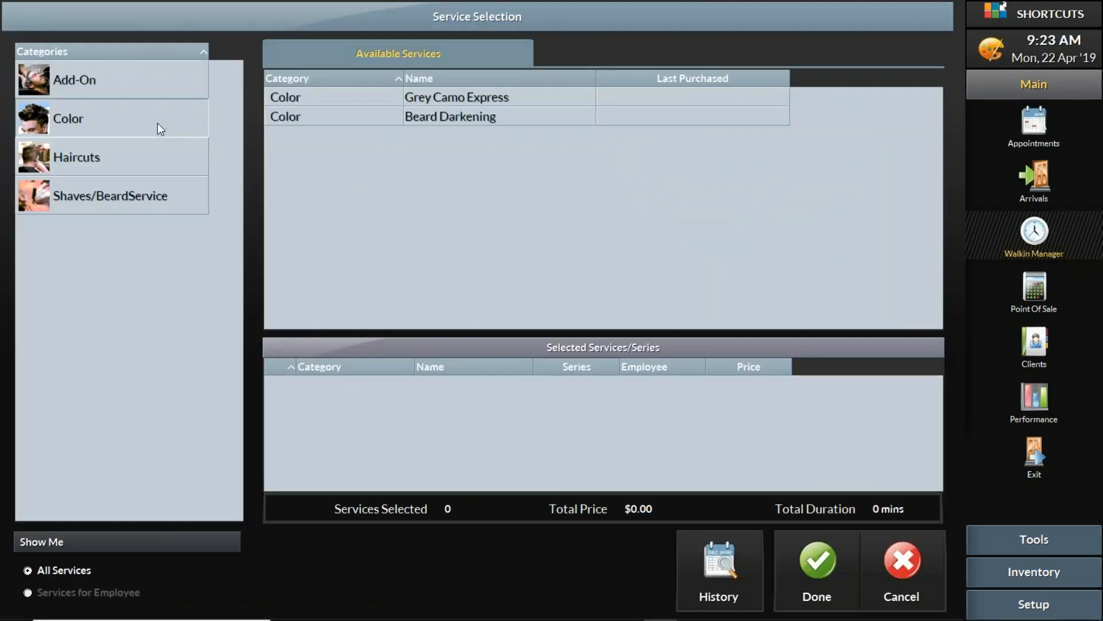
left_click(454, 102)
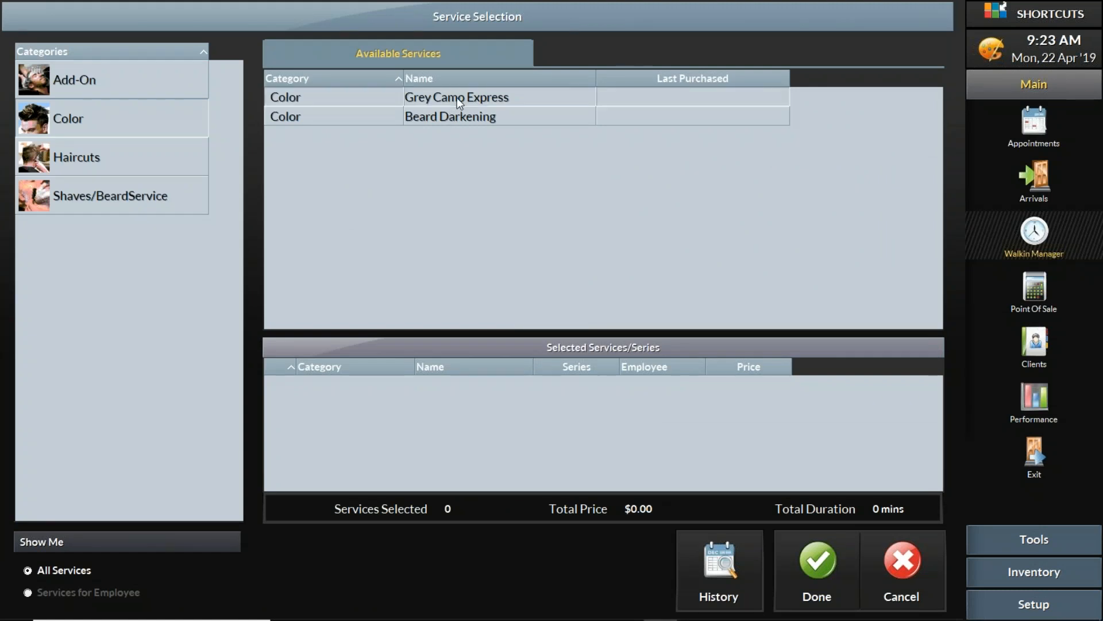
left_click(820, 567)
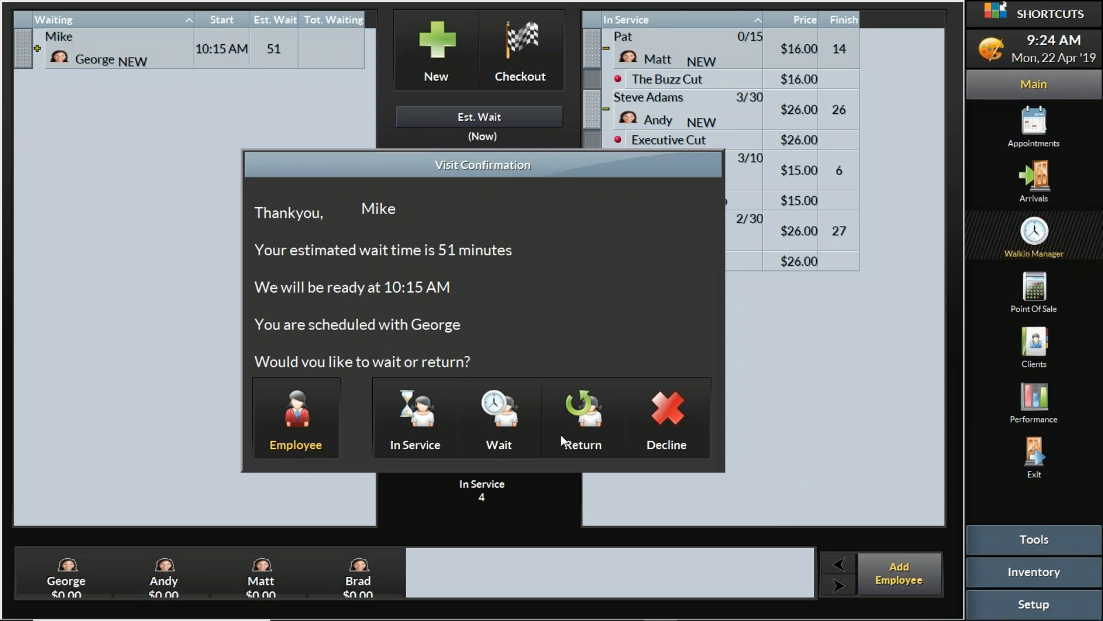
Set the client to return later with a 49-minute estimate, and begin another new visit
left_click(584, 419)
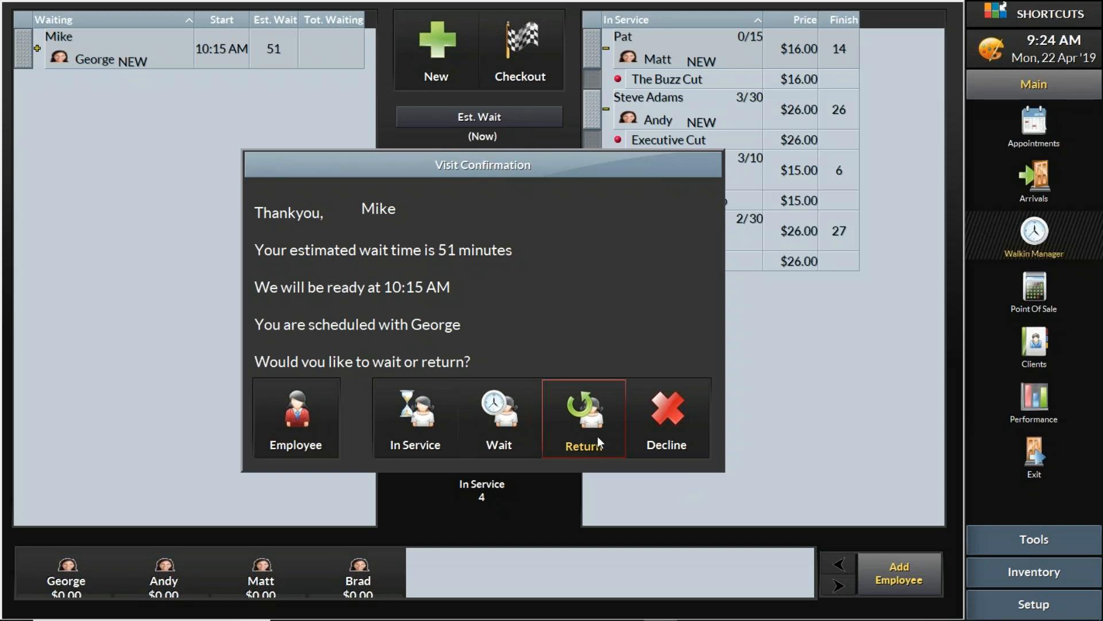
left_click(598, 436)
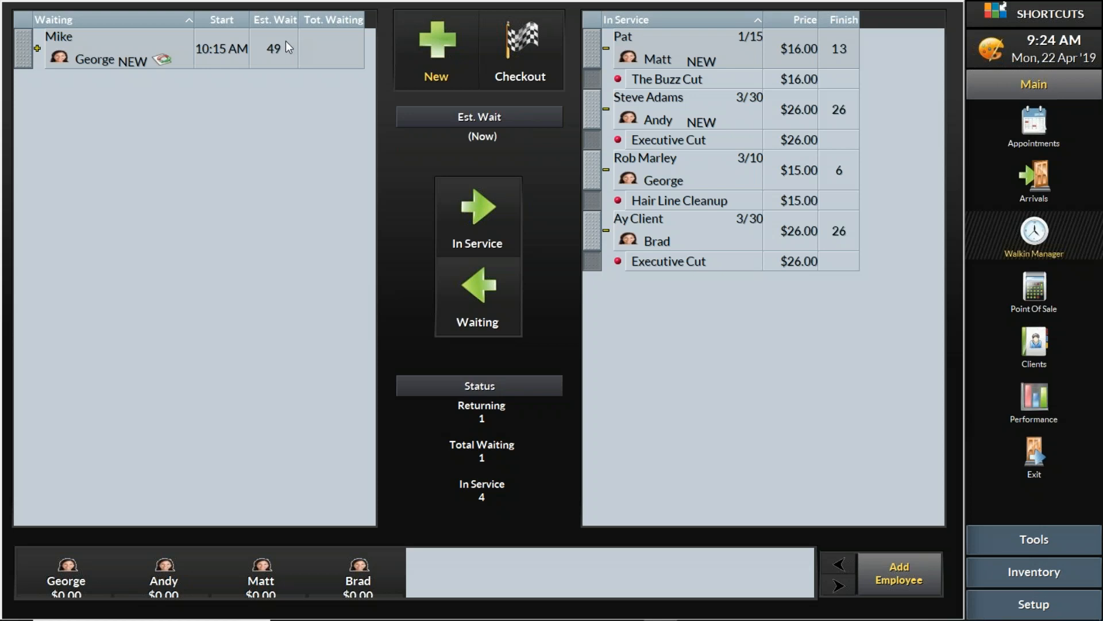
left_click(430, 67)
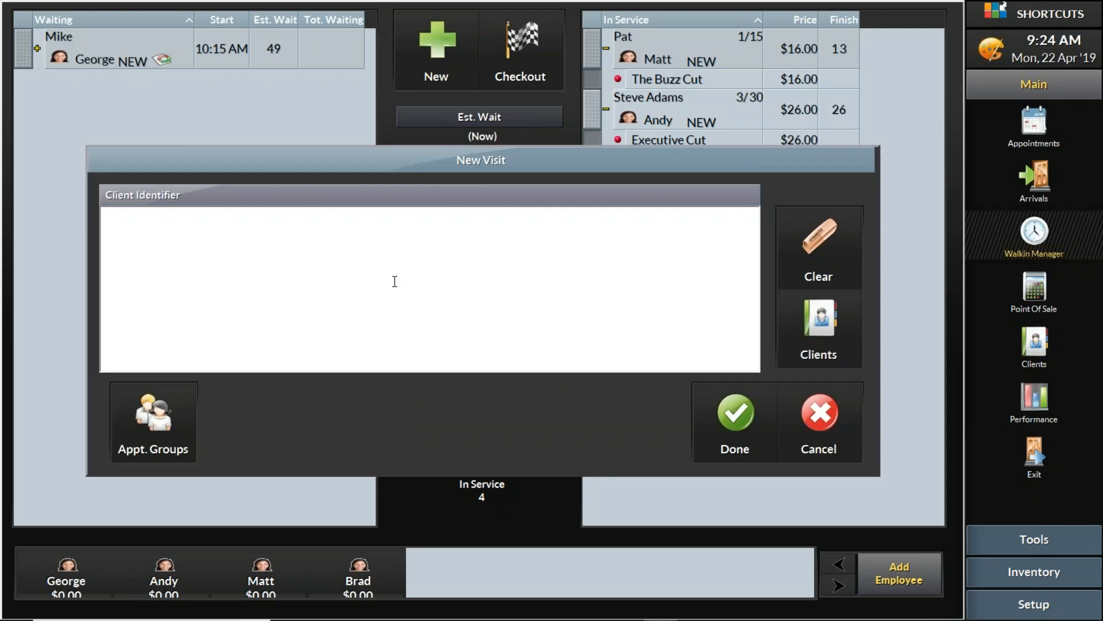
Enter the next walk-in's name, tag them Shop Regular, and book The Head Shave
type("Carl")
left_click(721, 420)
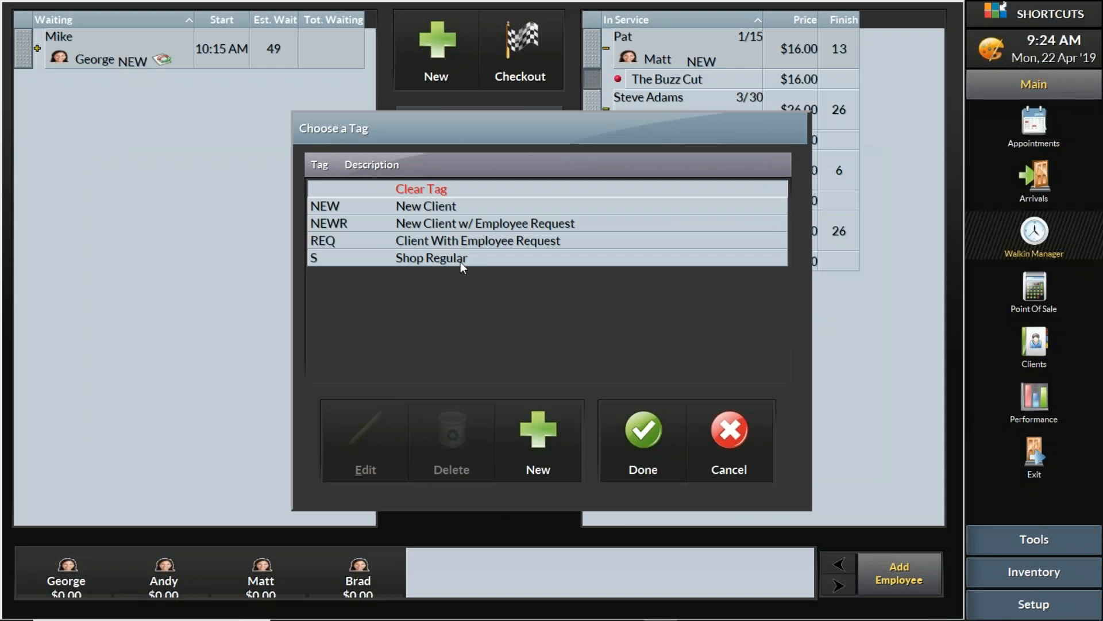
left_click(457, 261)
left_click(667, 460)
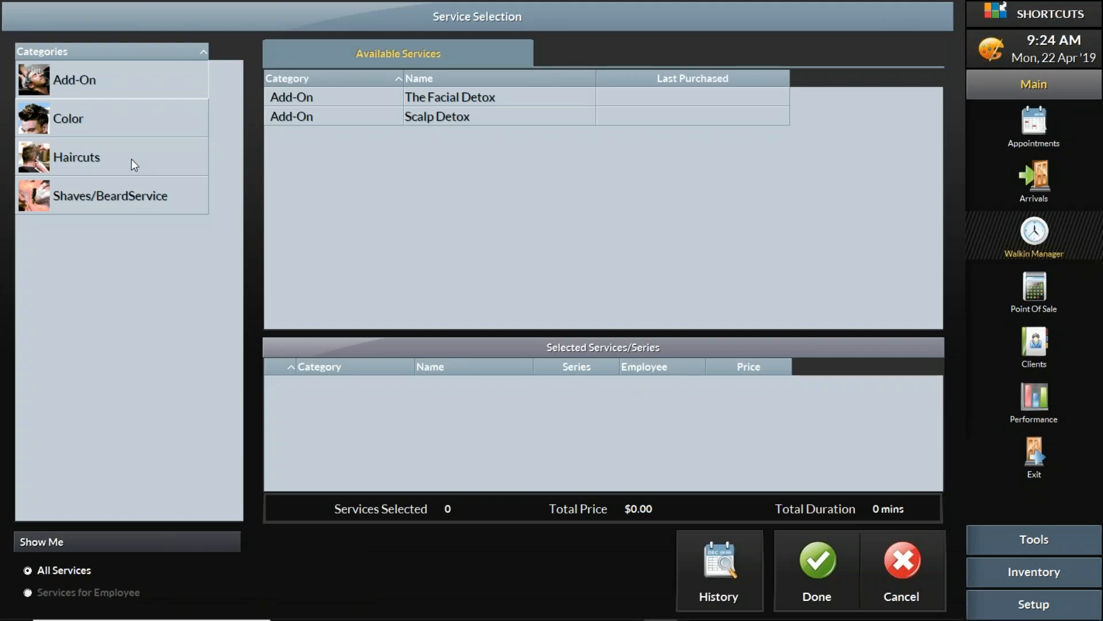
left_click(112, 196)
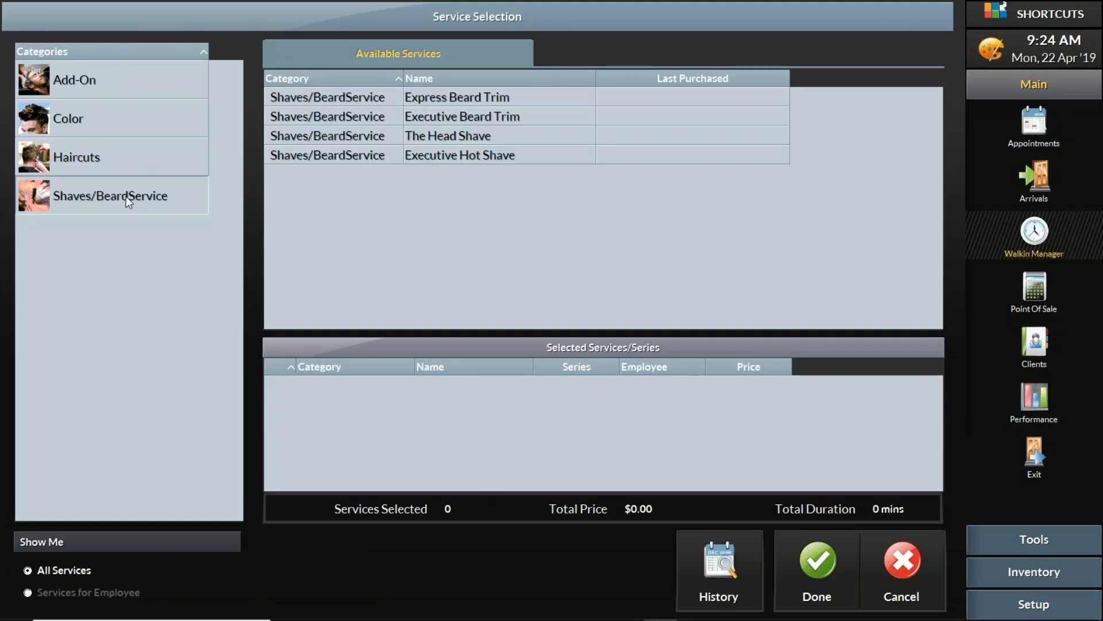
left_click(466, 134)
left_click(819, 564)
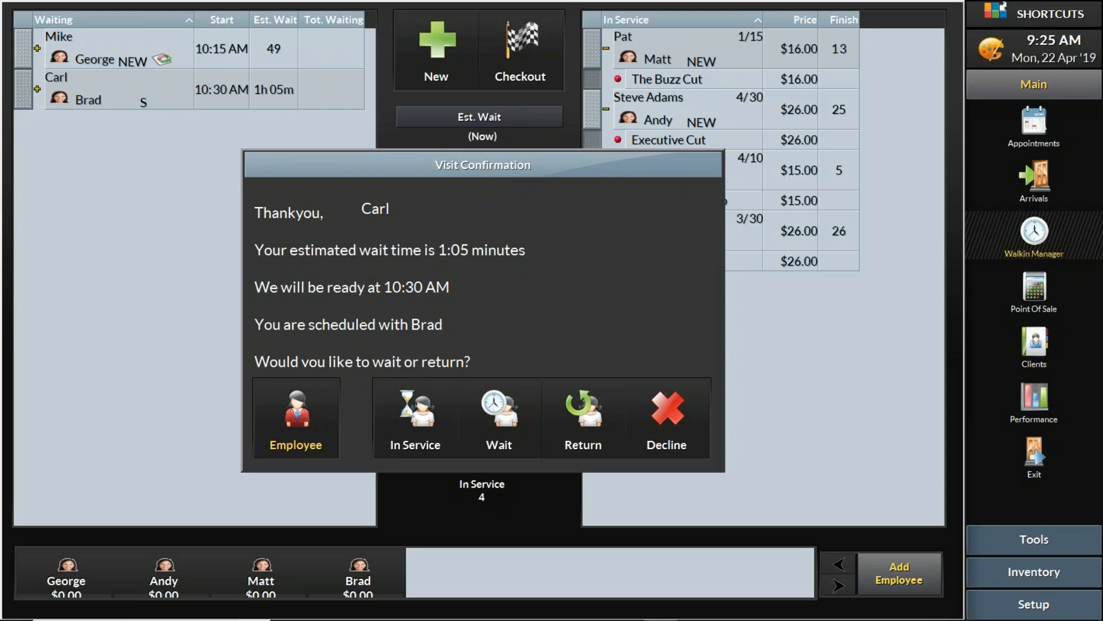
Keep the Shop Regular on the wait list, then bring up PowerPoint's 'Manage the Wait list' slide
left_click(499, 415)
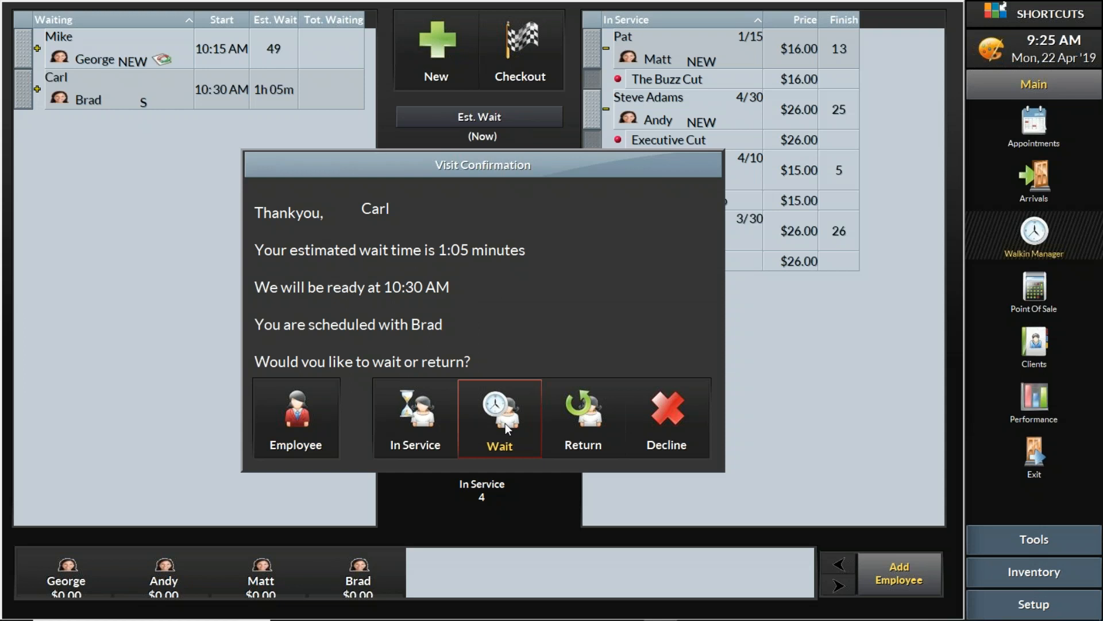
left_click(505, 423)
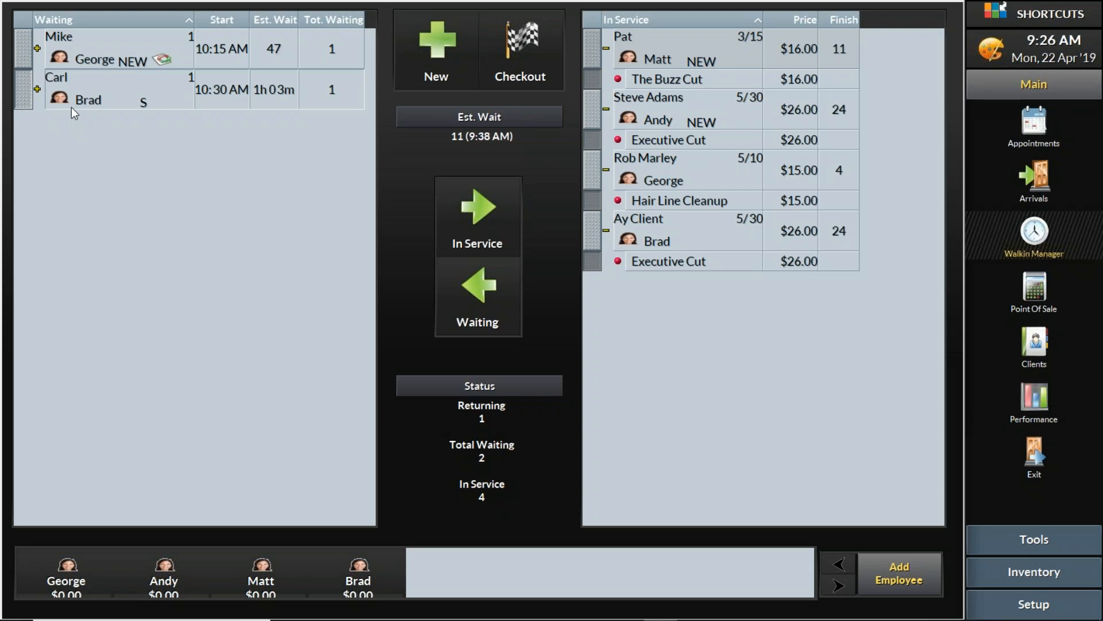
mouse_move(344, 618)
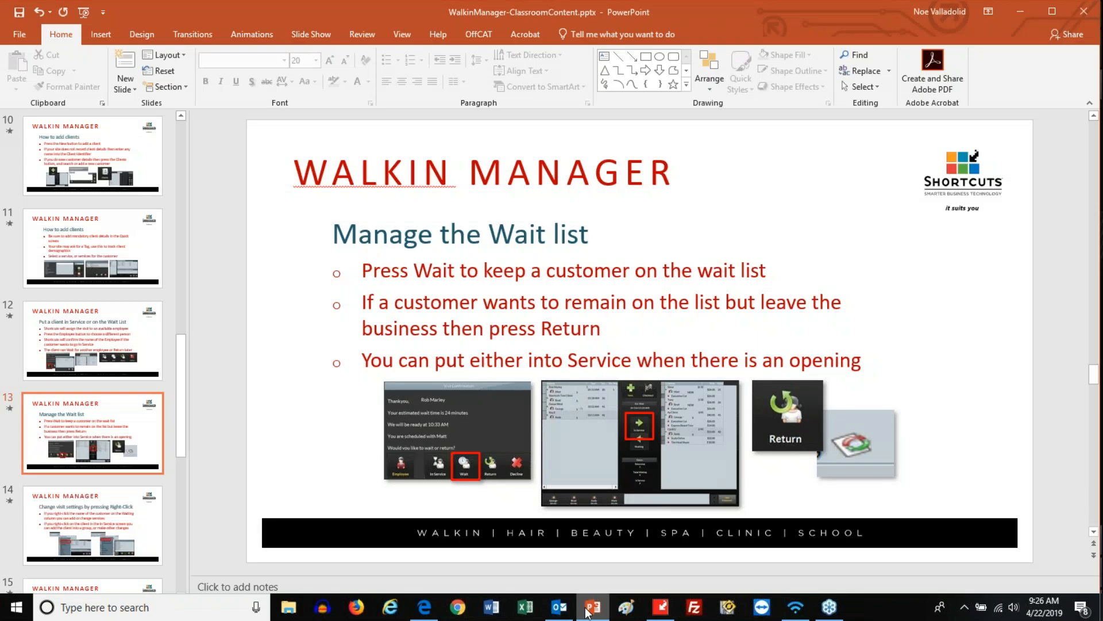
left_click(593, 607)
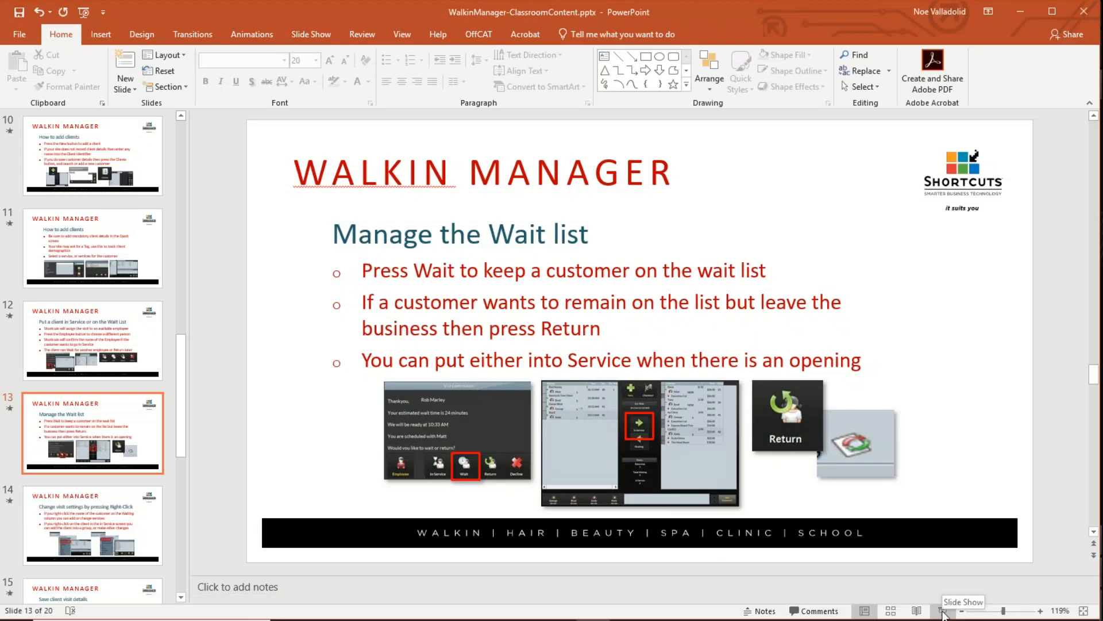
Present the Walkin Manager deck full screen from slide 13 and advance one slide
left_click(944, 613)
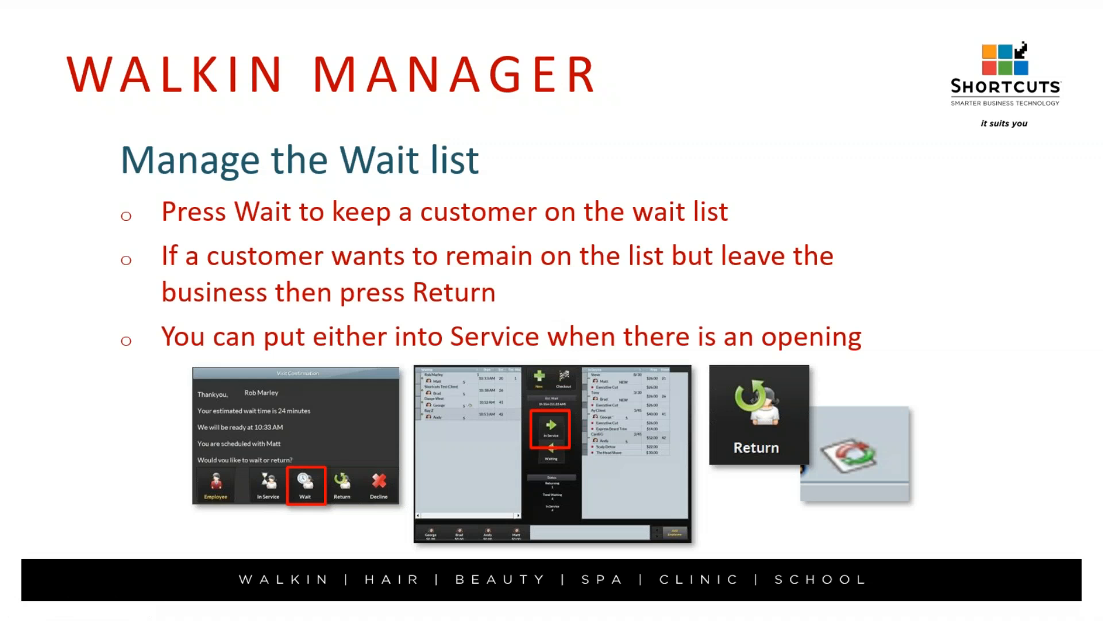
key("Right")
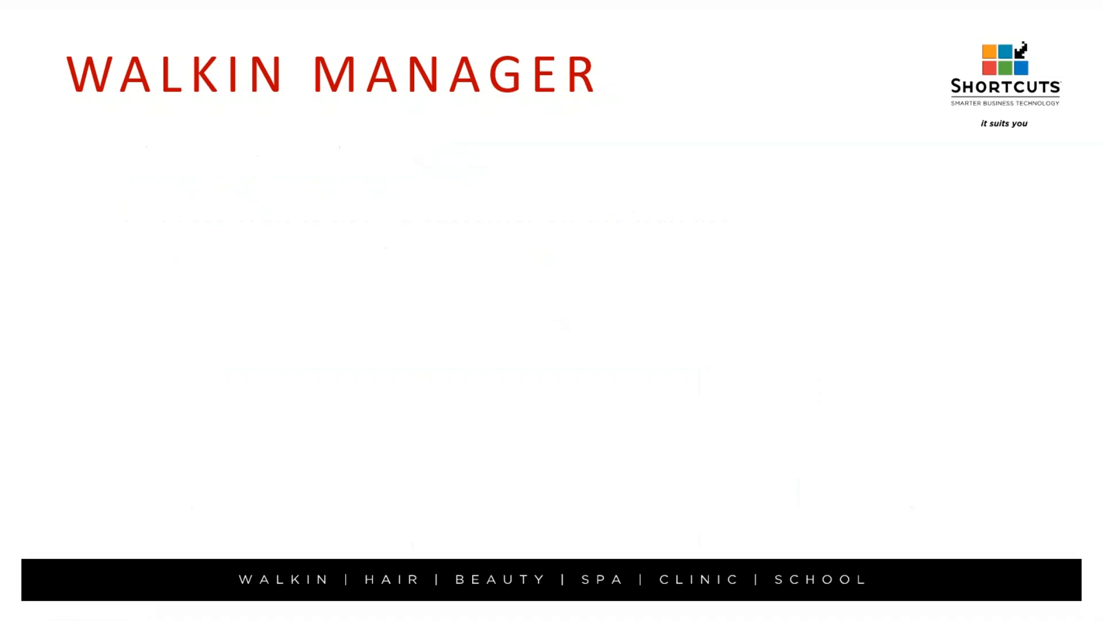
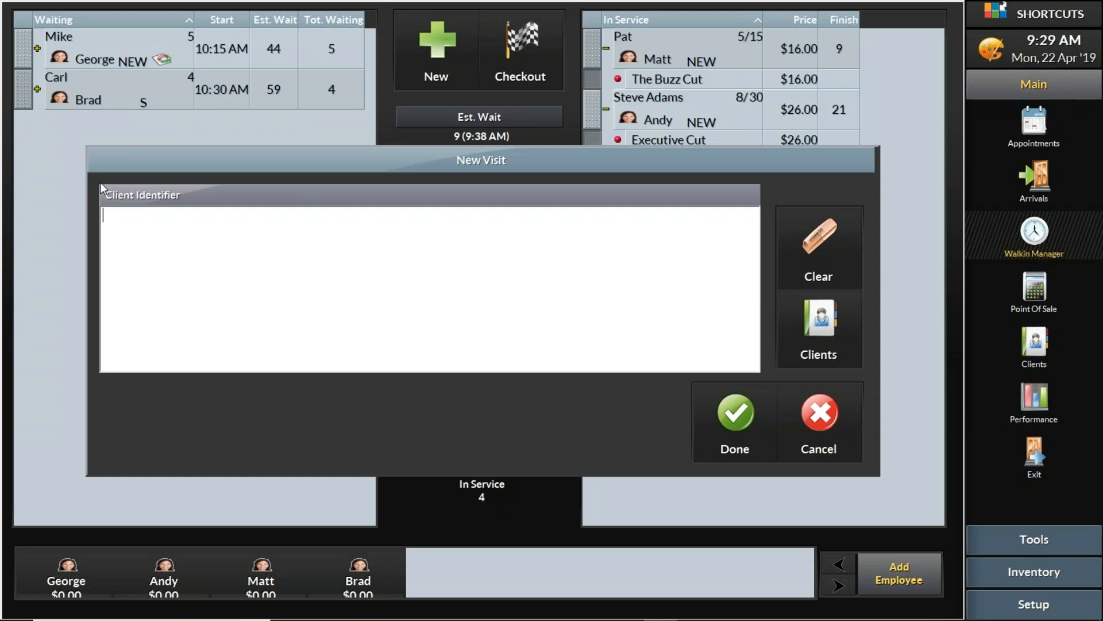
Start a new client record and enter the client's first and last name
left_click(821, 339)
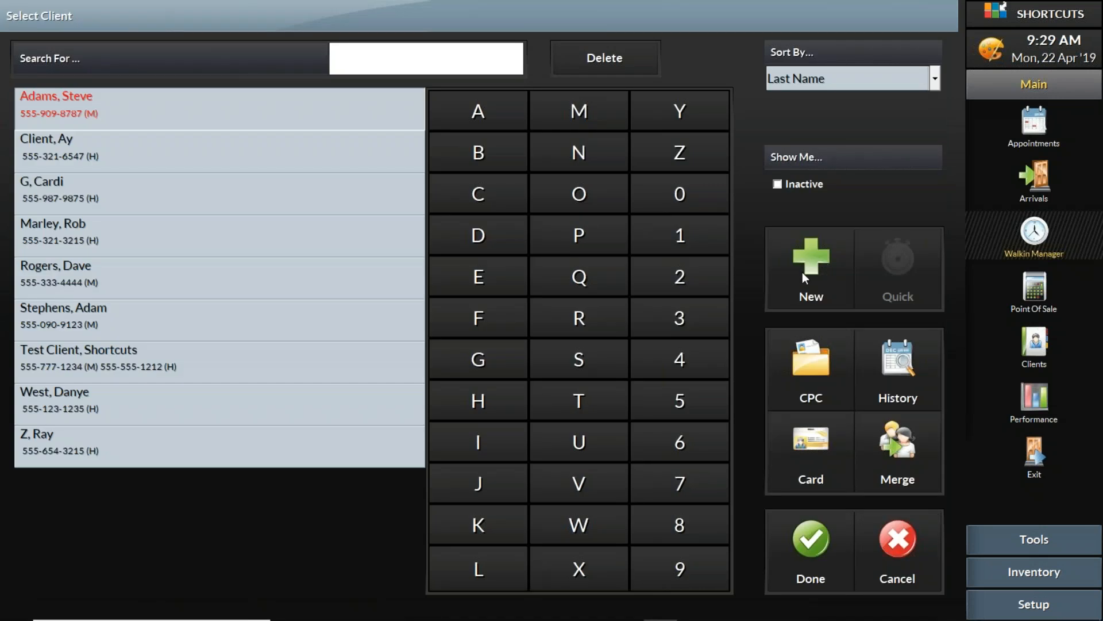
left_click(820, 268)
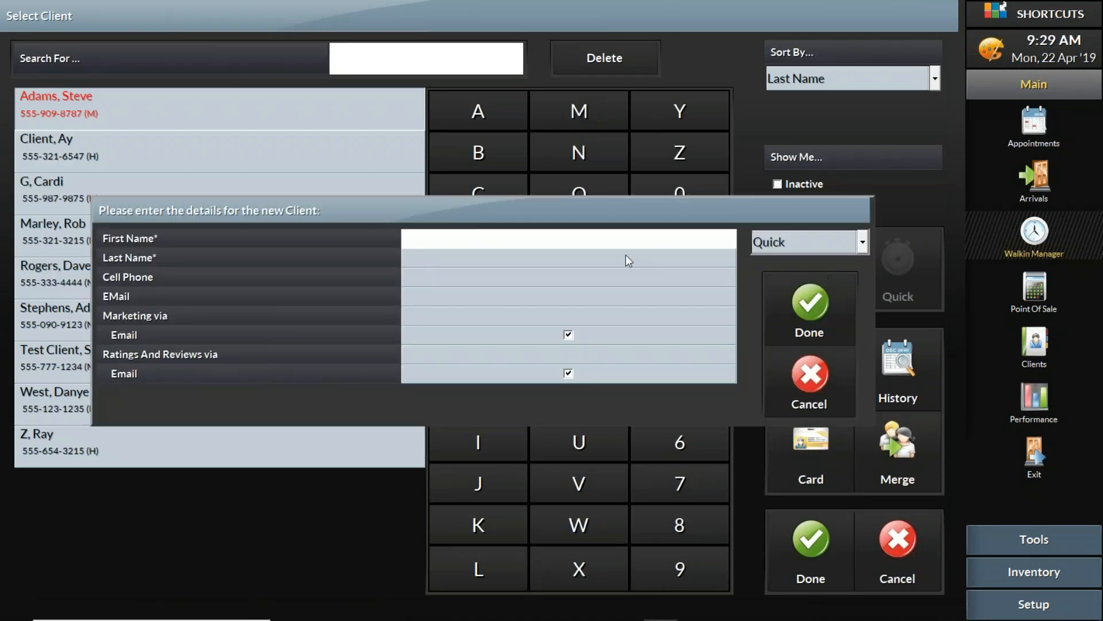
type("Carl")
left_click(625, 256)
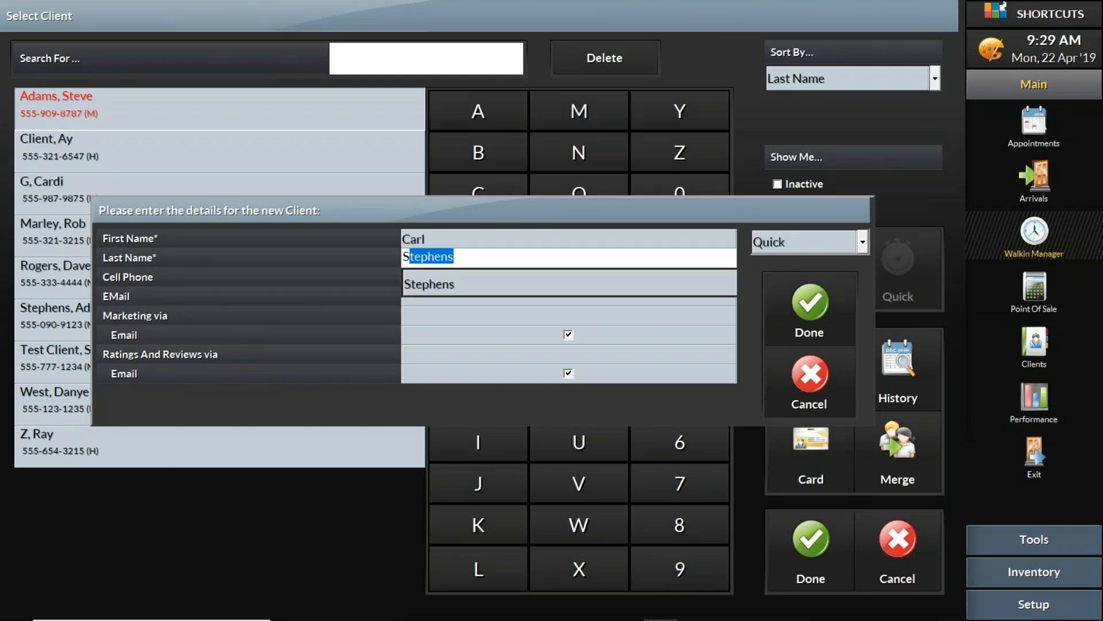
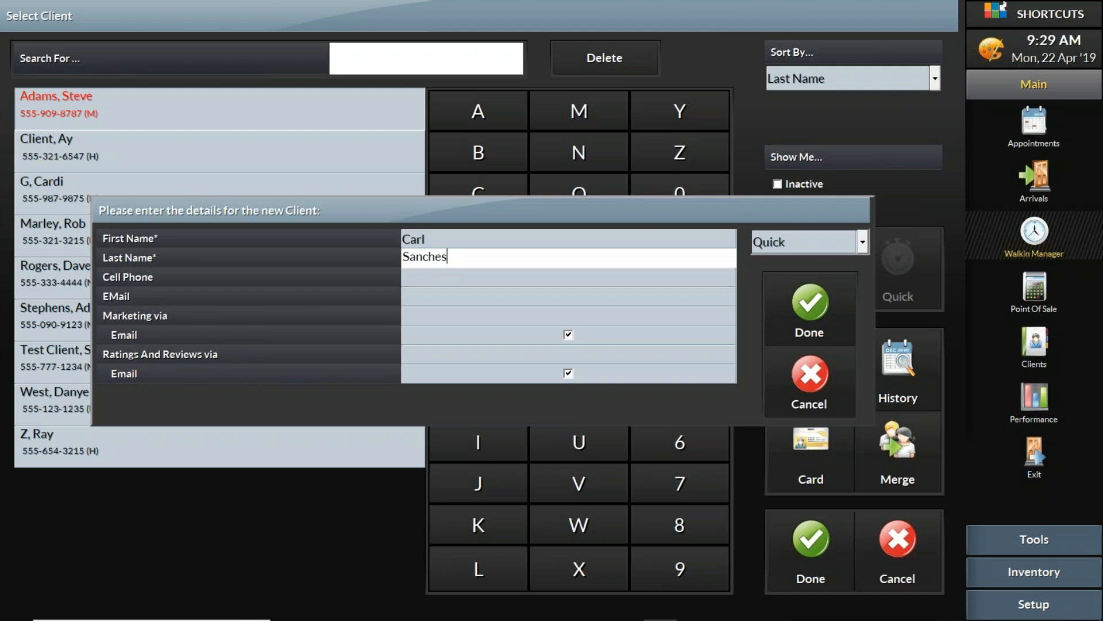
Fill in the new client's cell phone number and e-mail address
key("Tab")
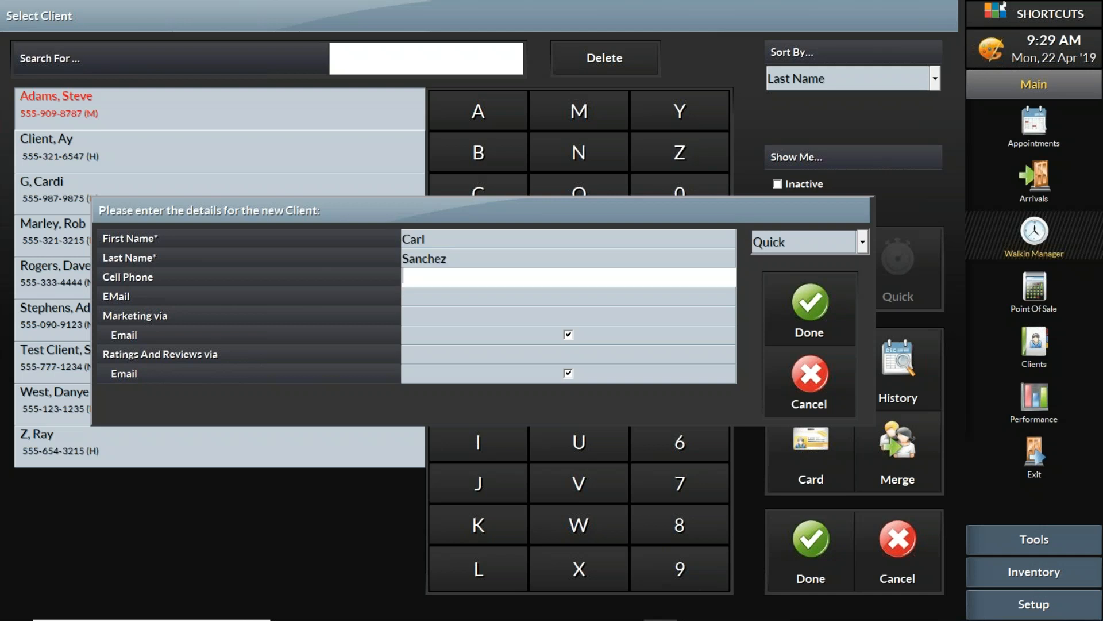
type("5551239090")
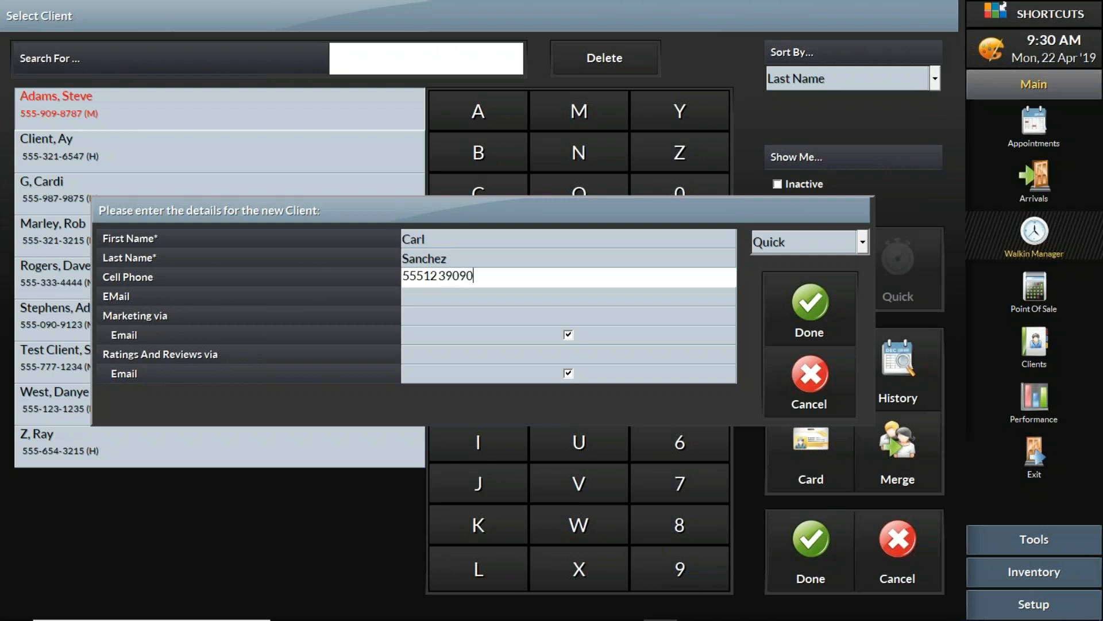
left_click(523, 295)
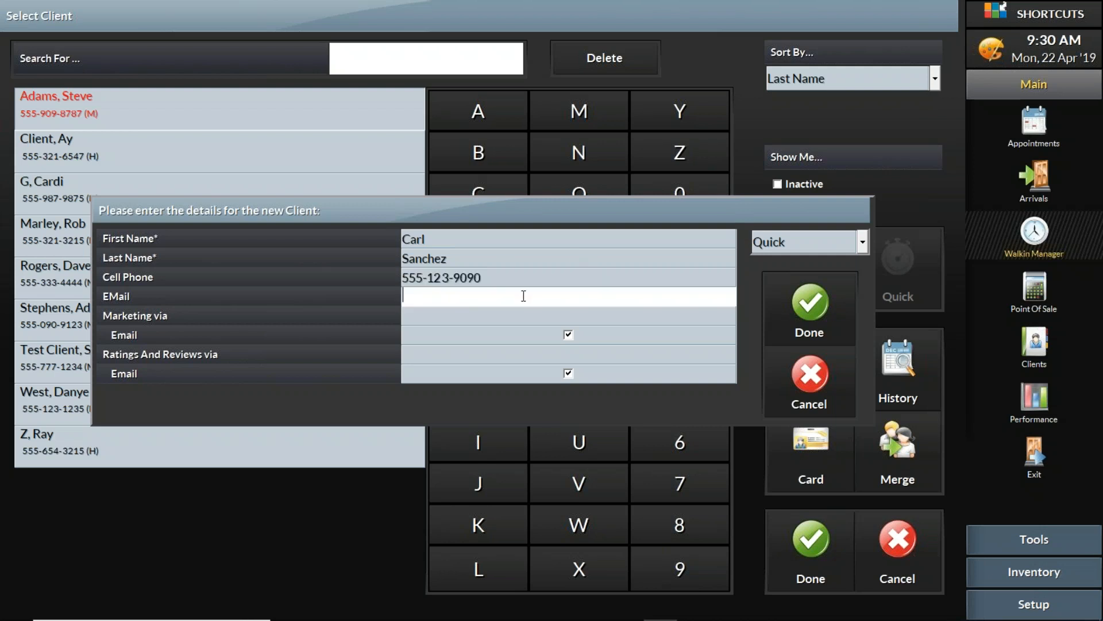
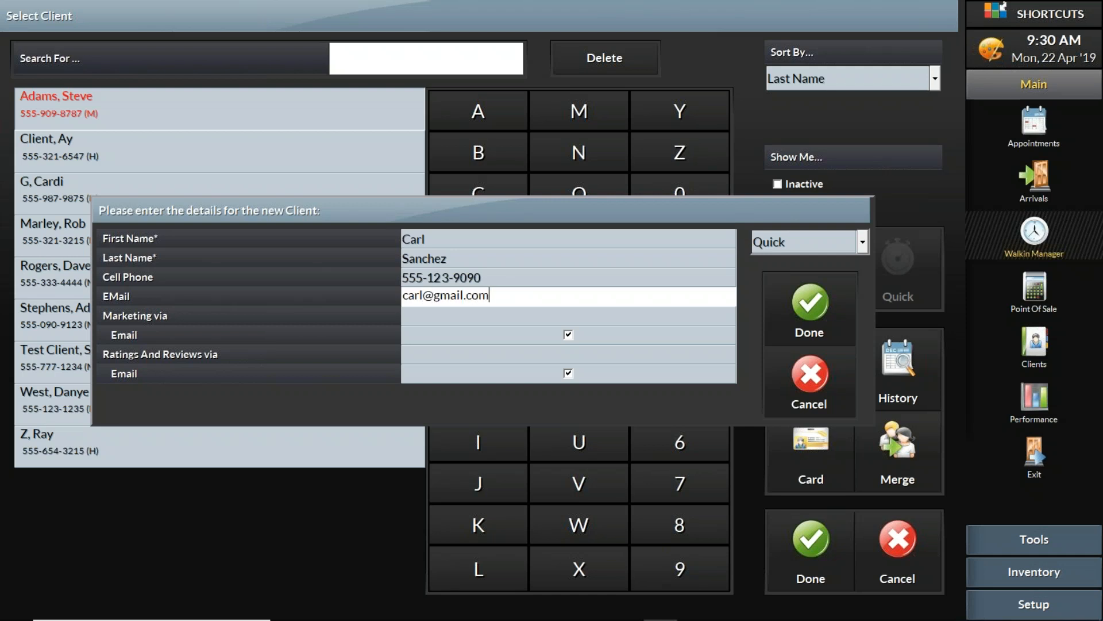
left_click(801, 309)
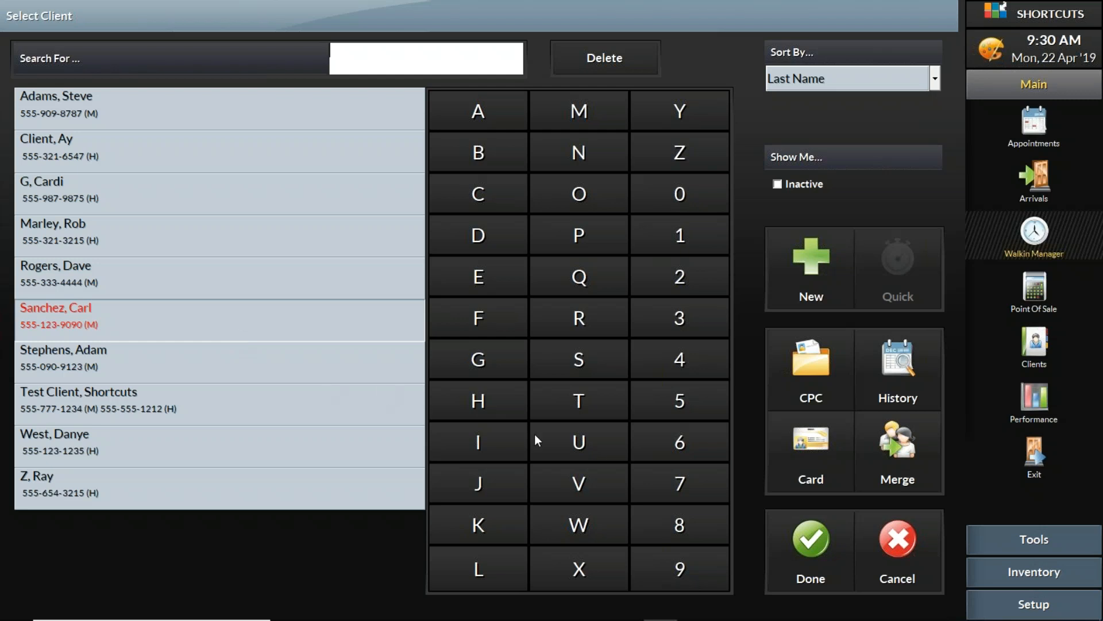
Add the new client to the wait list and open an in-service client's details
left_click(805, 551)
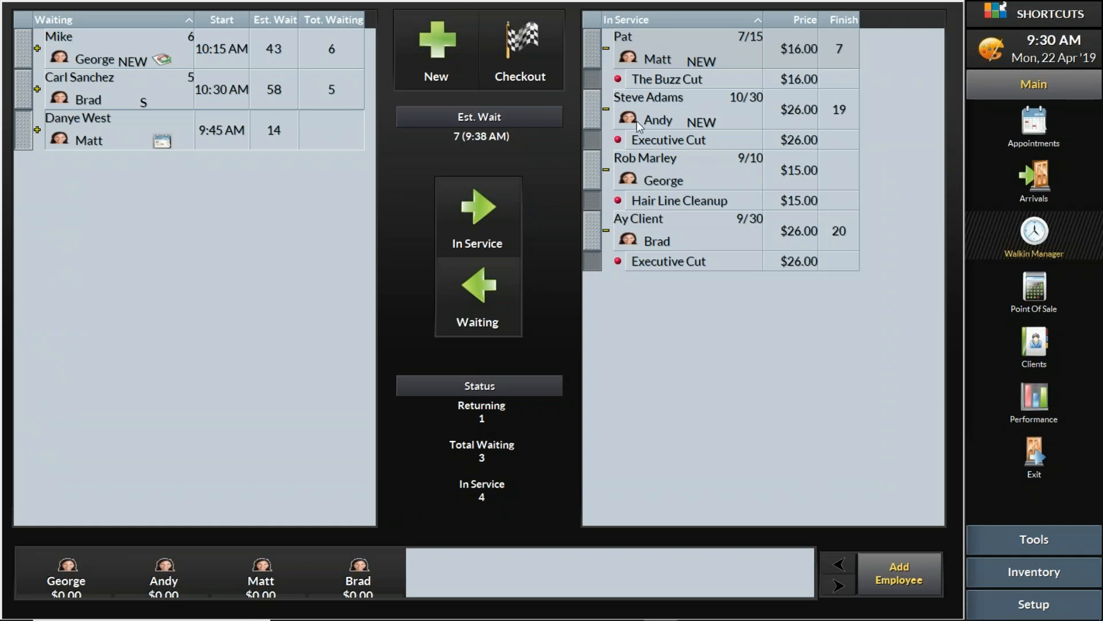
right_click(655, 104)
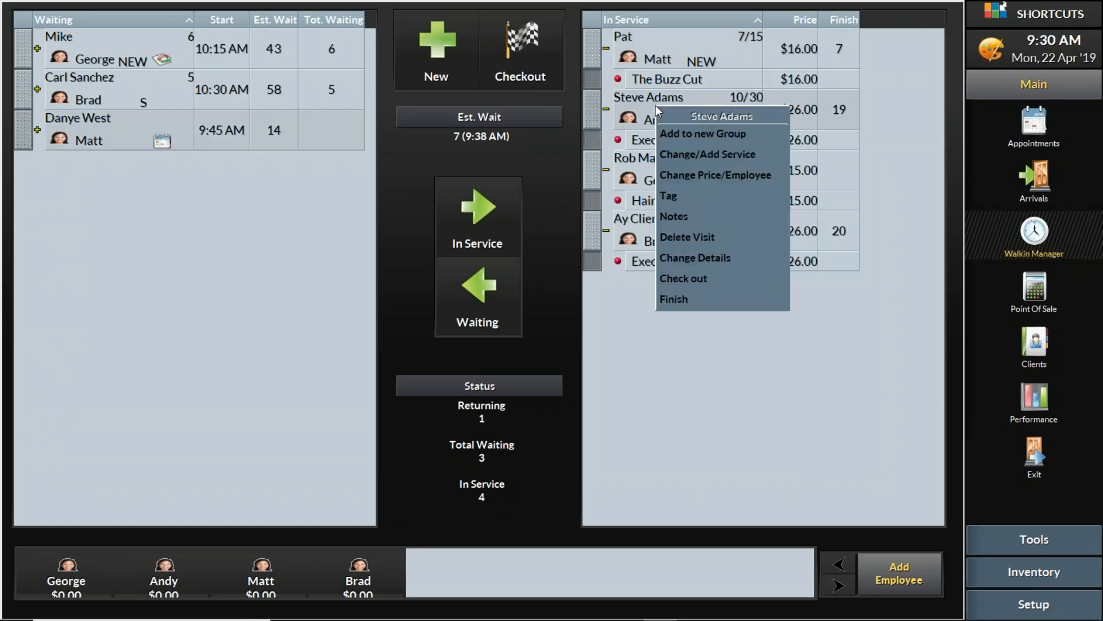
left_click(726, 257)
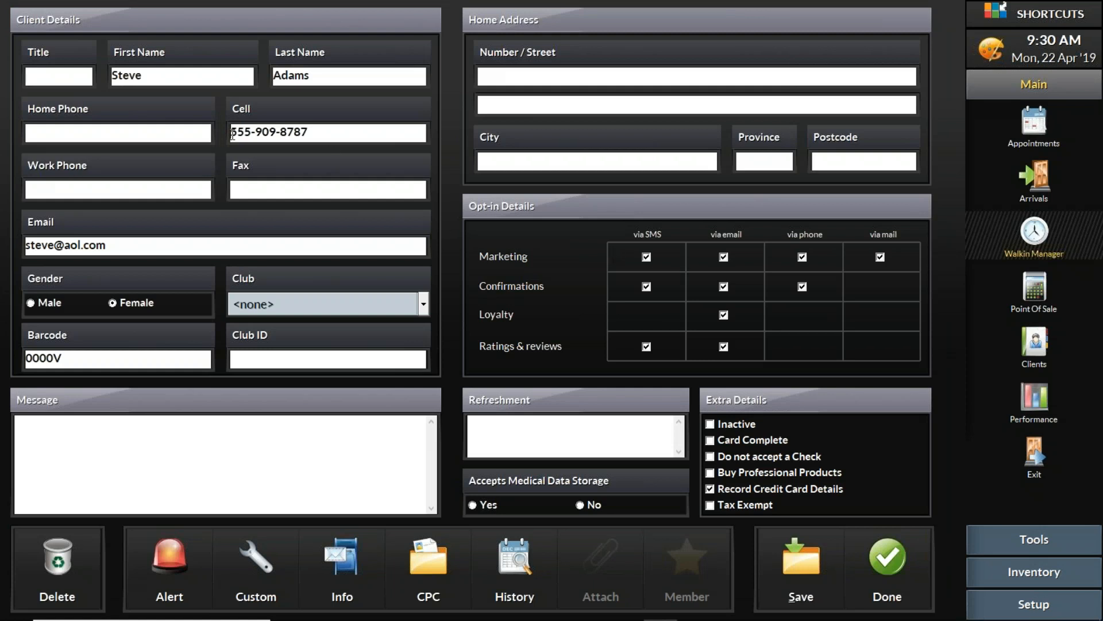
left_click_drag(231, 132, 333, 128)
left_click_drag(105, 245, 8, 258)
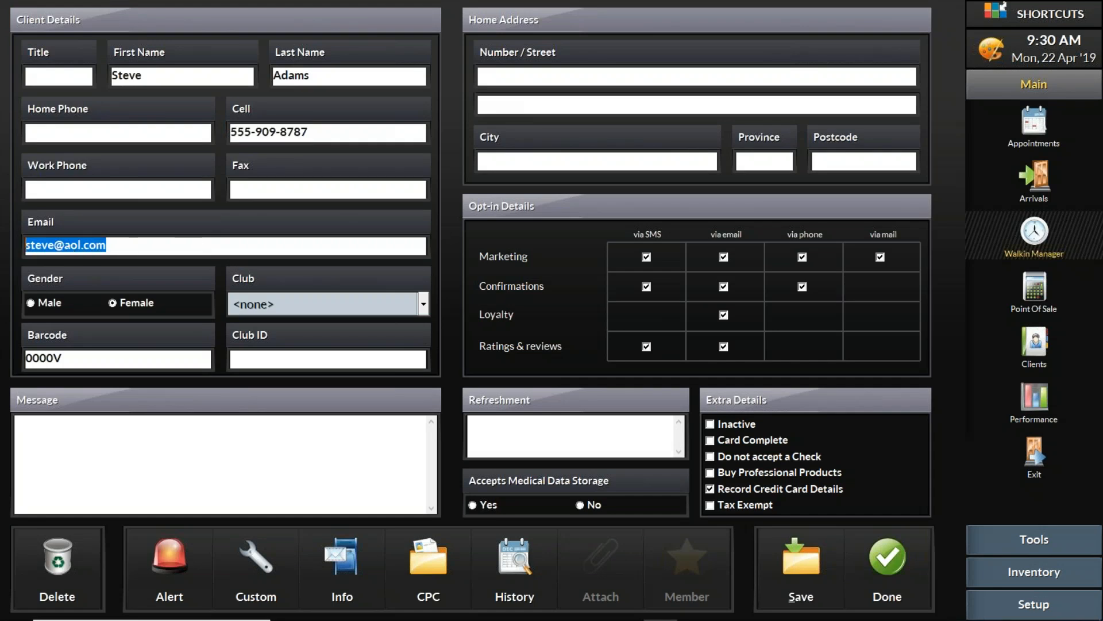
Write a message noting sensitive skin and two kids who also get haircuts here
left_click(302, 456)
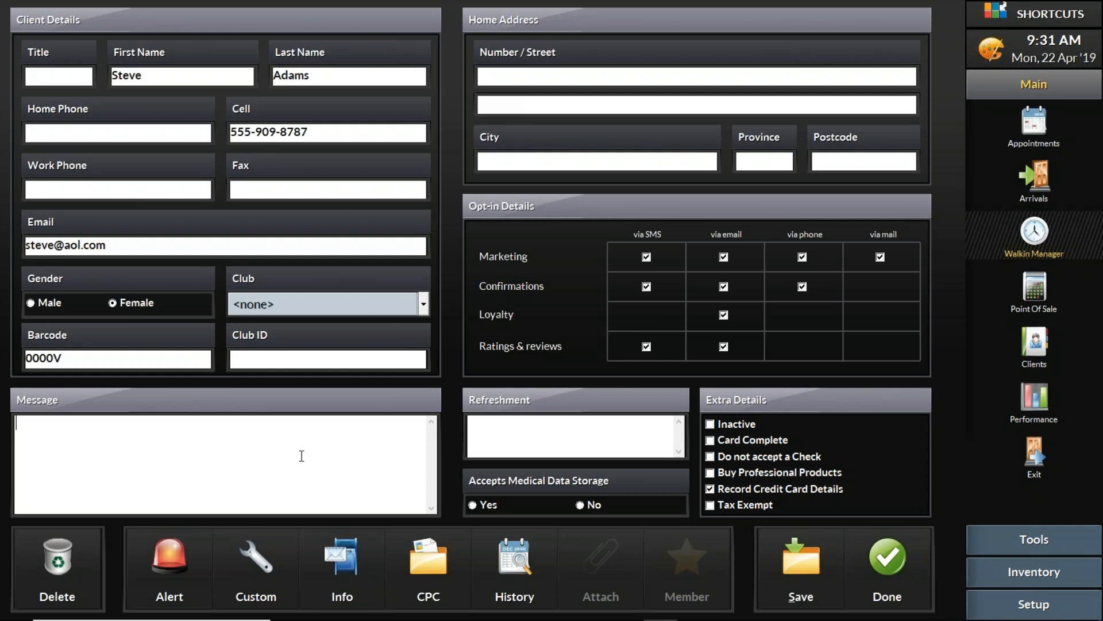
type("sensitive skin")
key("Return")
type("has")
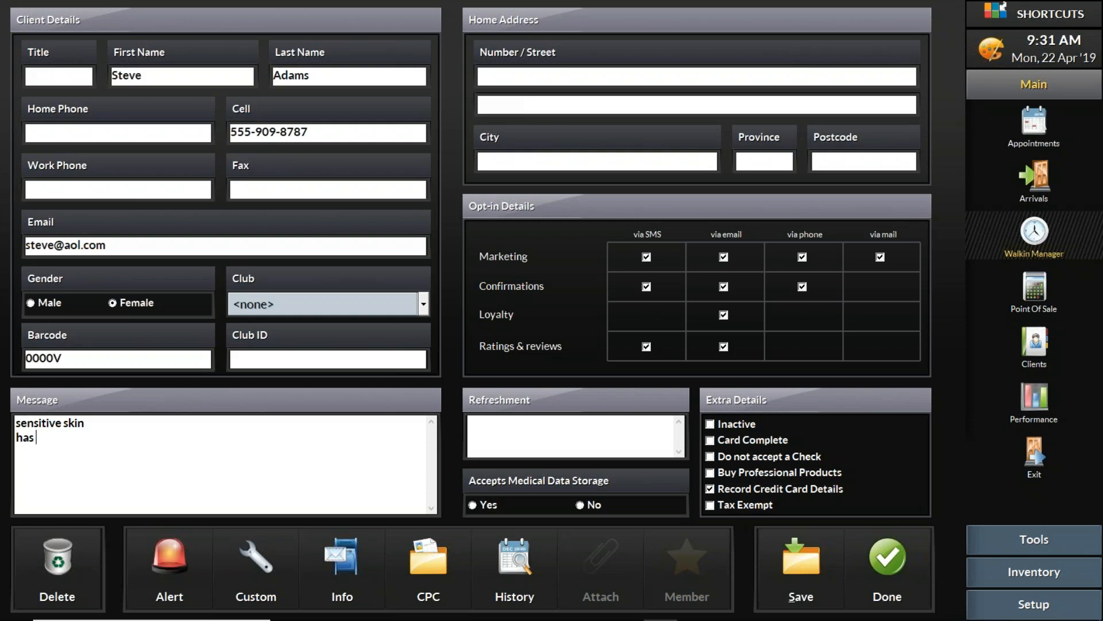
type(" two kids, steve jr and ryam")
key("BackSpace")
type("n and they")
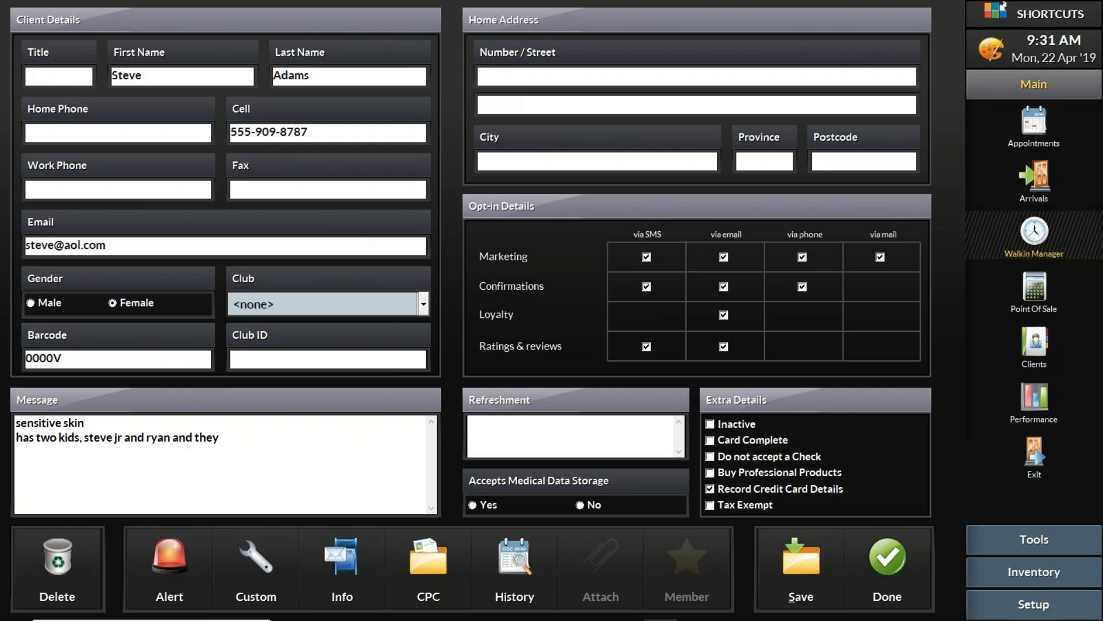
type(" get their hair cut here")
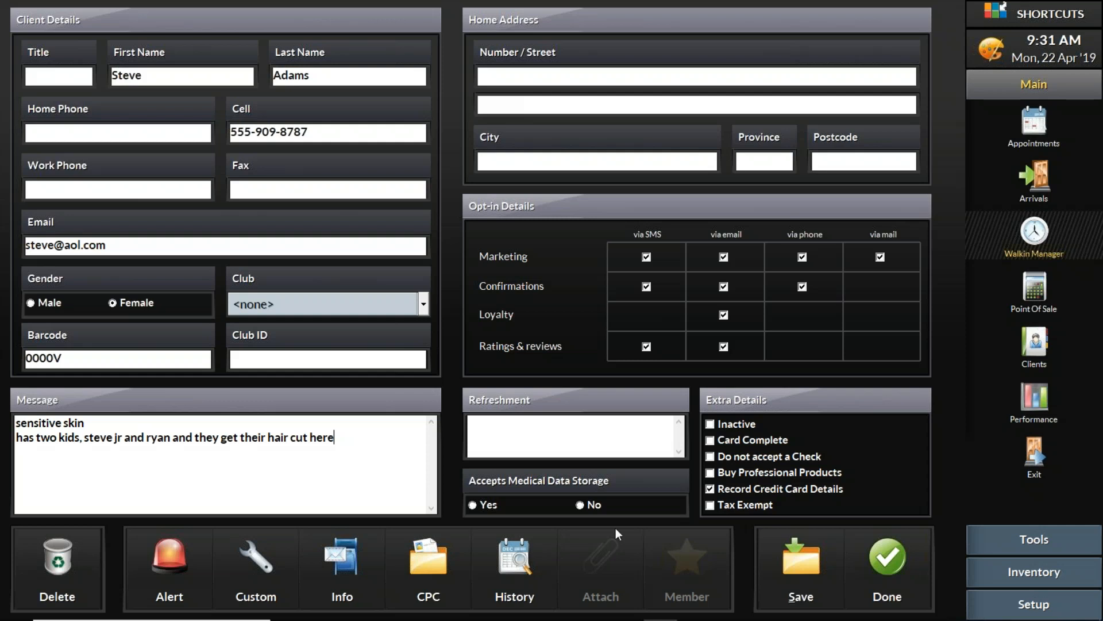
left_click(526, 569)
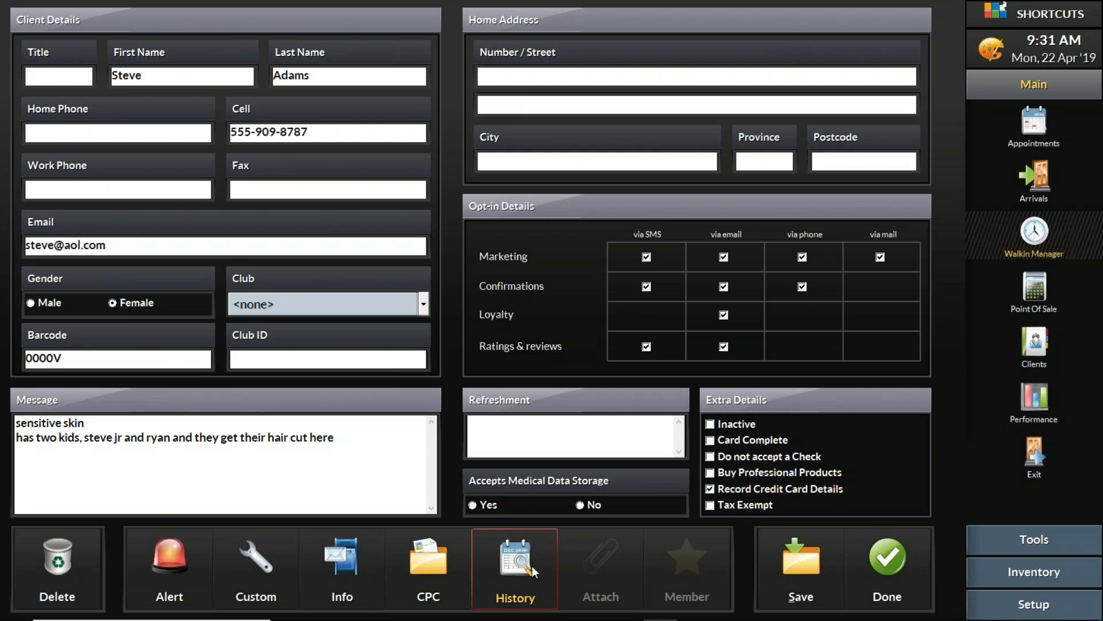
Save the visit note 'Clipper cut 3 on the top, 2 on the sides' in history
left_click(533, 569)
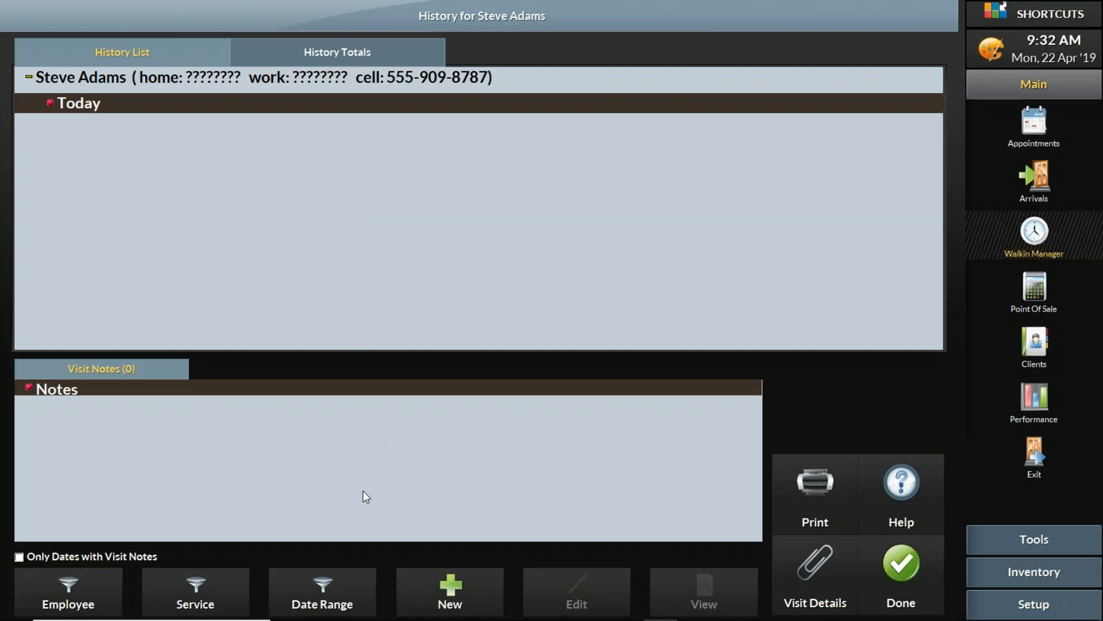
left_click(449, 598)
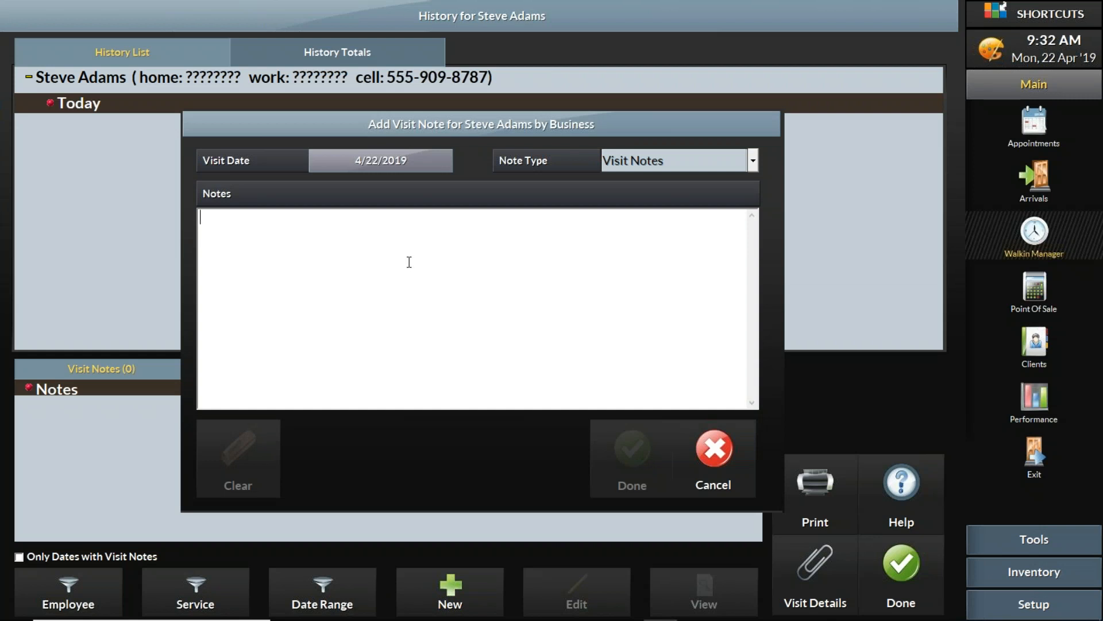
type("3")
key("BackSpace")
type("Clipper cut 3")
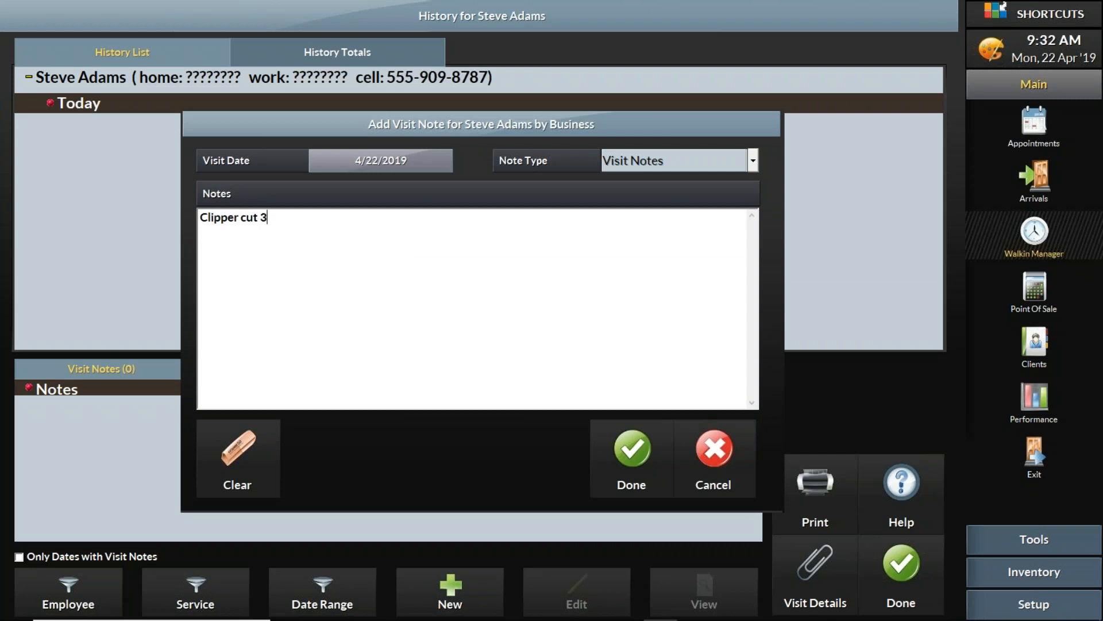
type(" on the top, 2 on the sides")
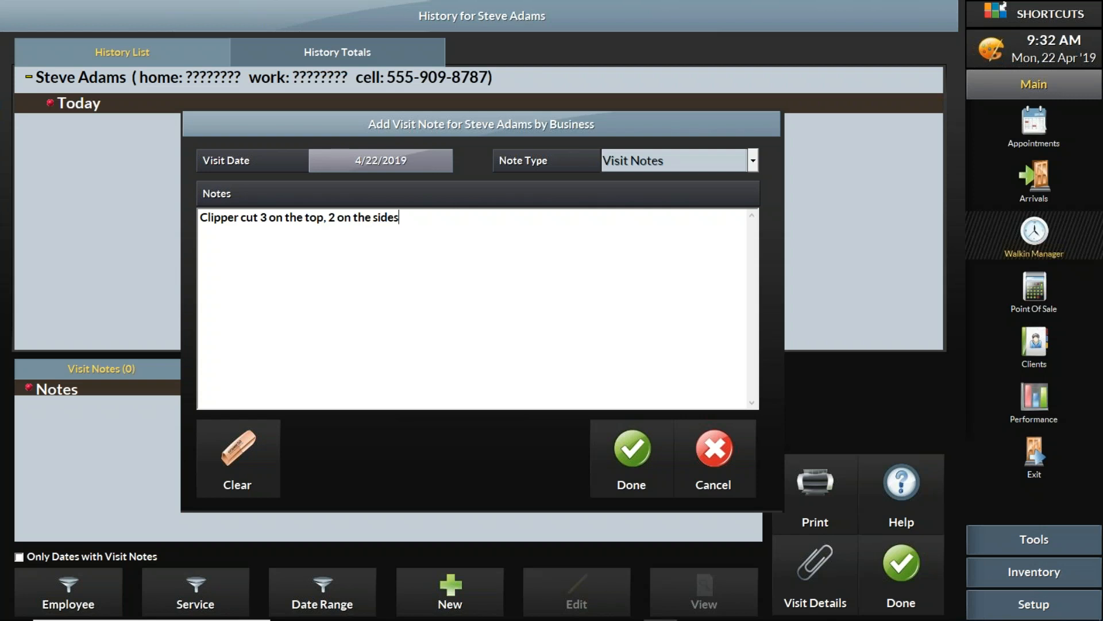
left_click(633, 452)
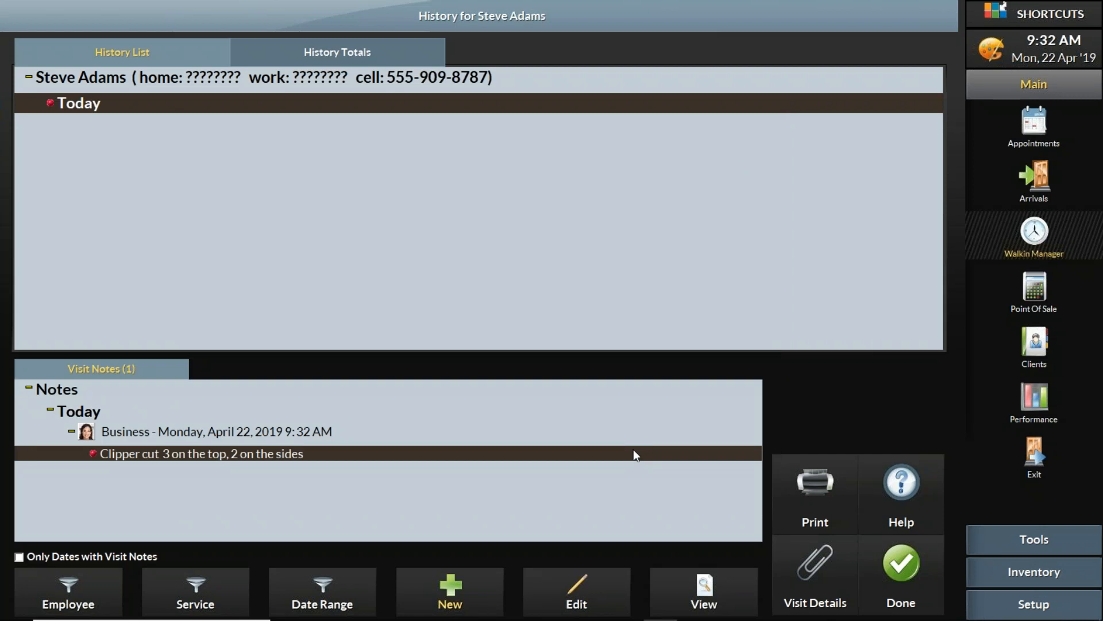
left_click(899, 572)
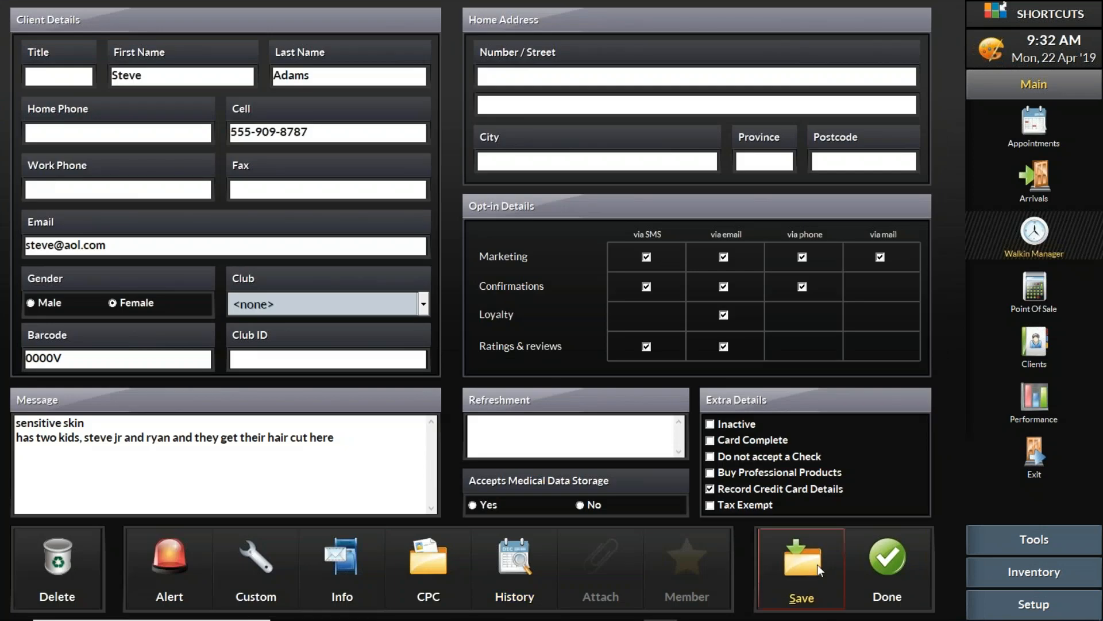
Save the client details, return to the queue, and reopen that client's details
left_click(817, 565)
left_click(888, 554)
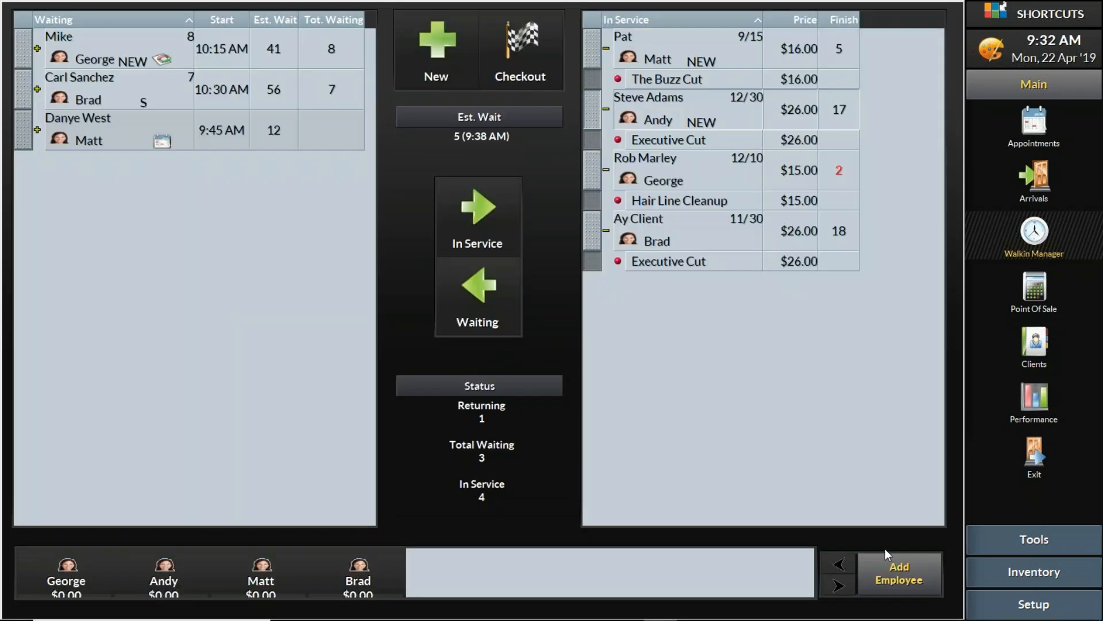
right_click(598, 112)
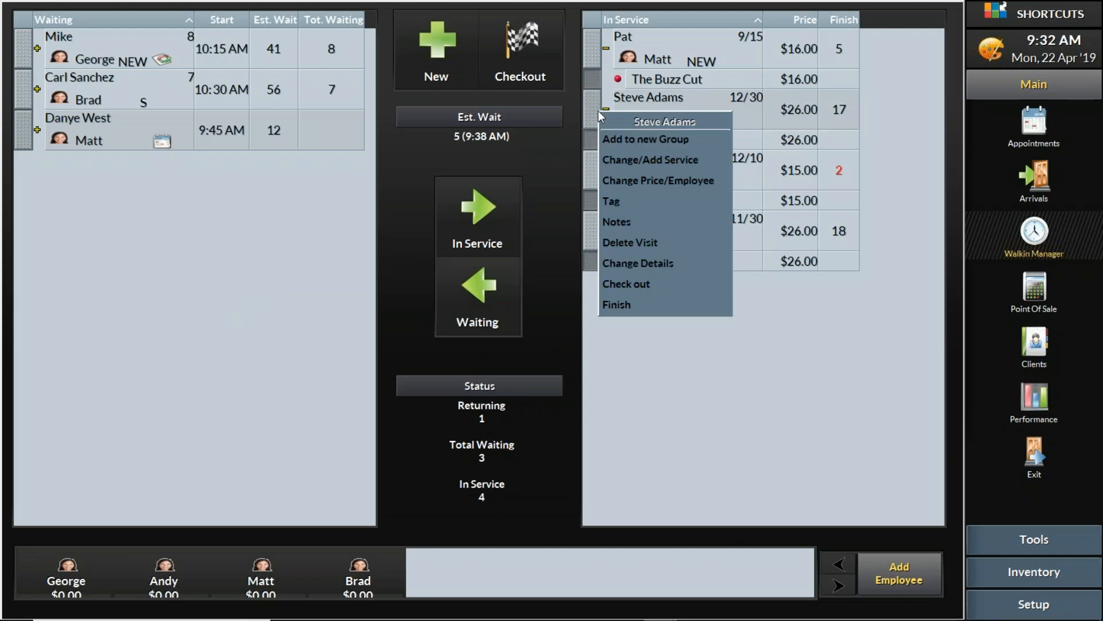
left_click(675, 265)
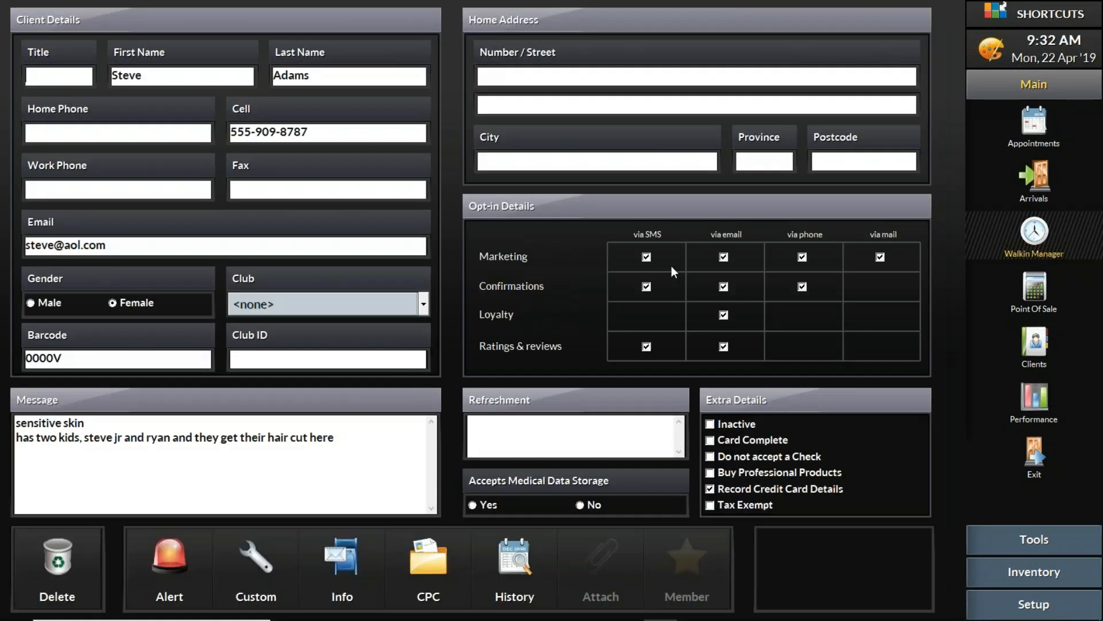
Check the clipper-cut note in the visit history, then close back to the walk-in queue
left_click(504, 565)
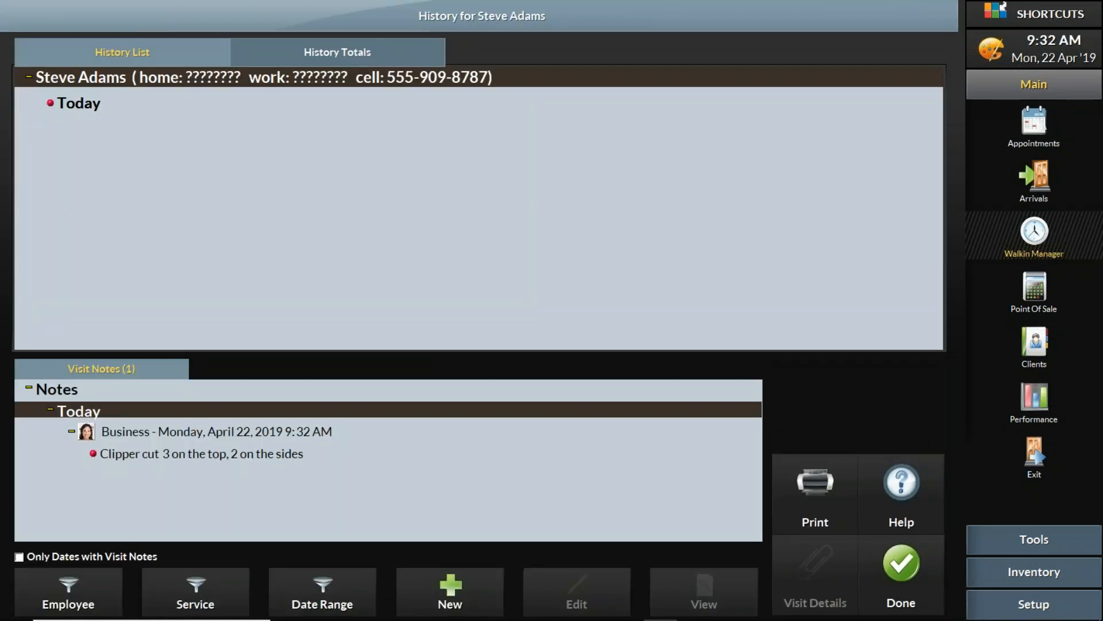
left_click(299, 455)
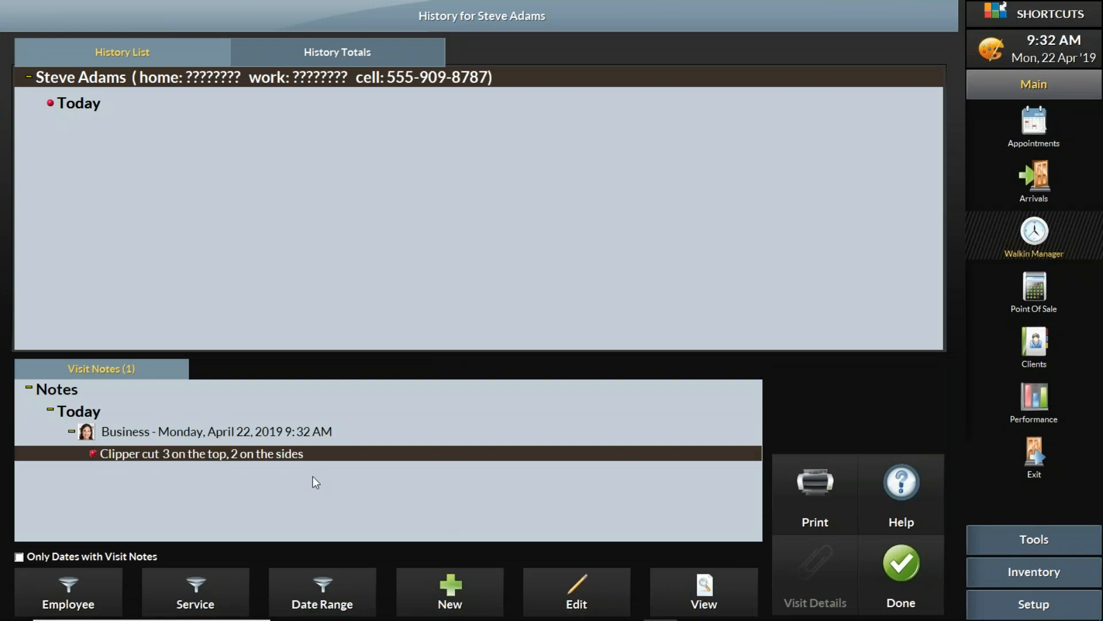
left_click(895, 567)
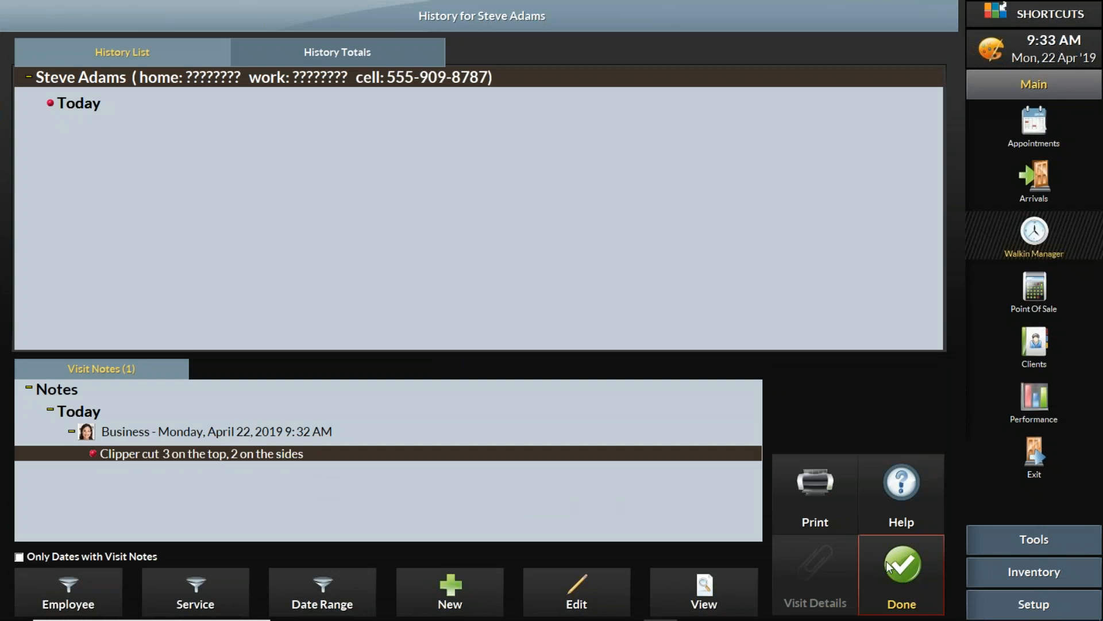
left_click(885, 561)
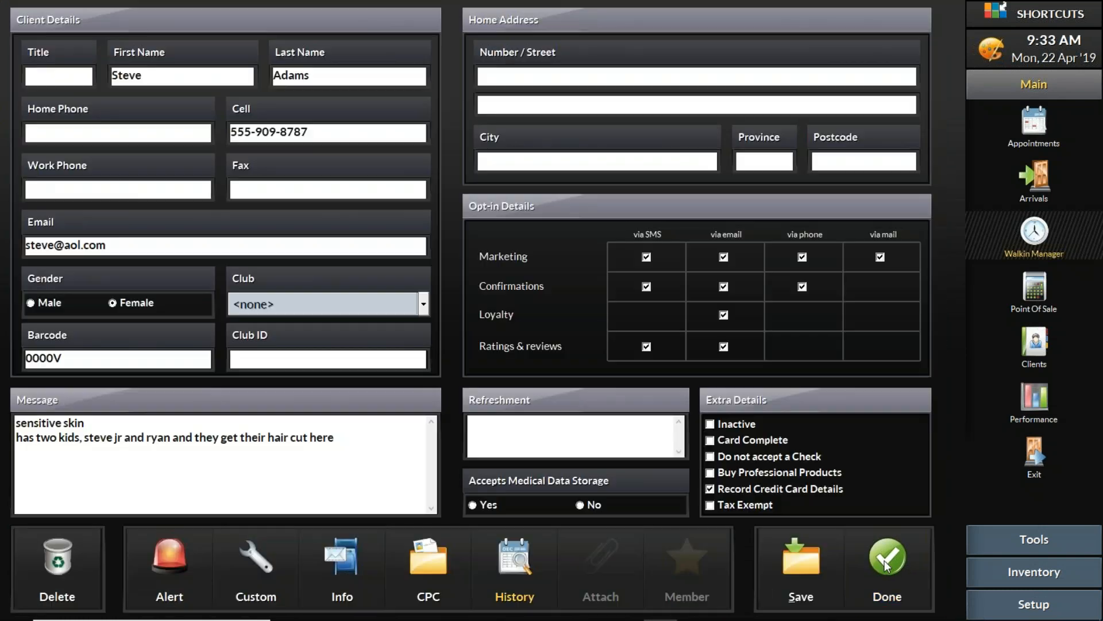
left_click(885, 561)
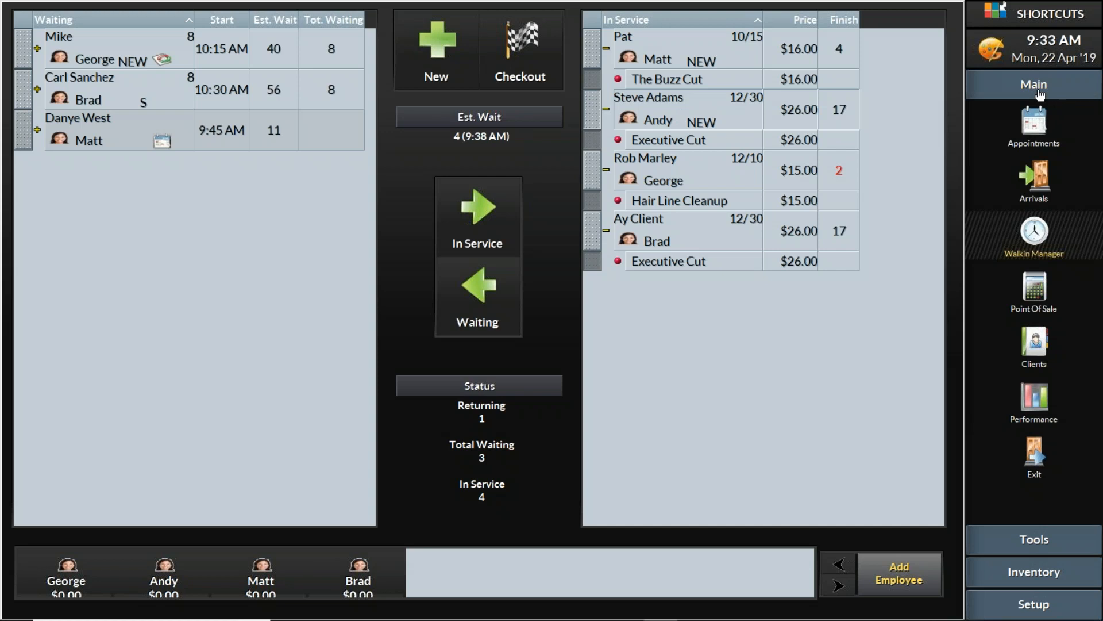
left_click(1036, 348)
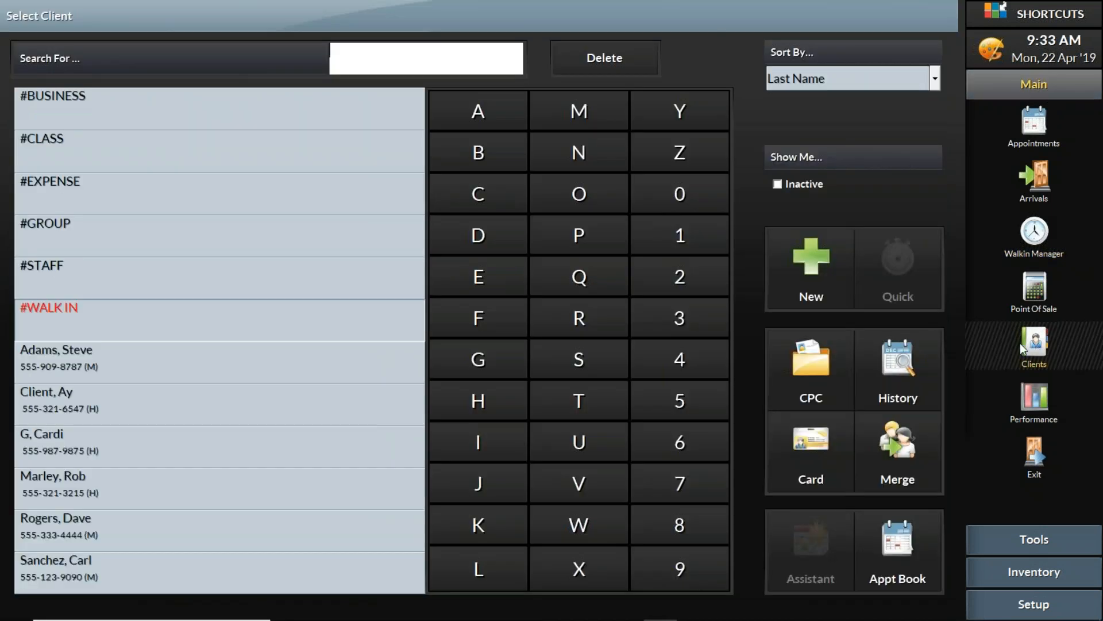
left_click(181, 376)
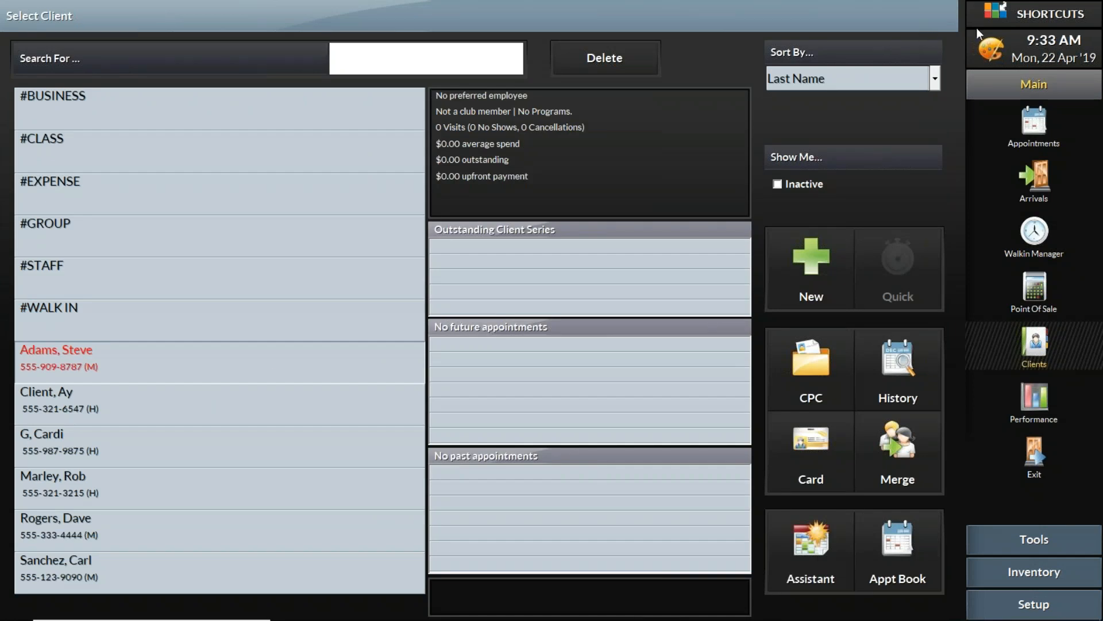
left_click(888, 371)
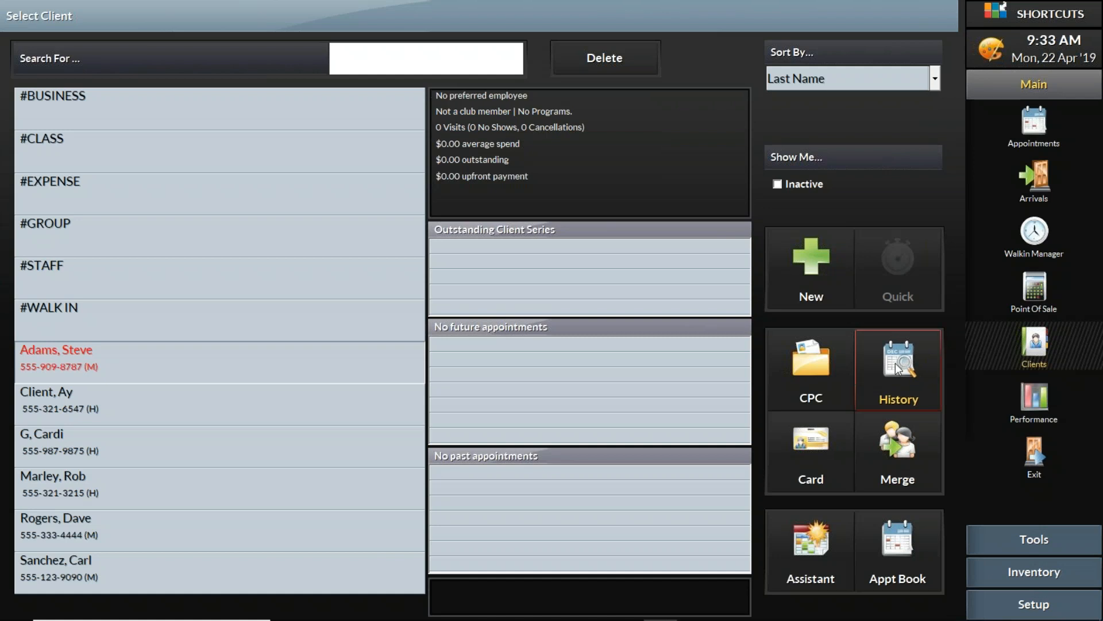
left_click(906, 348)
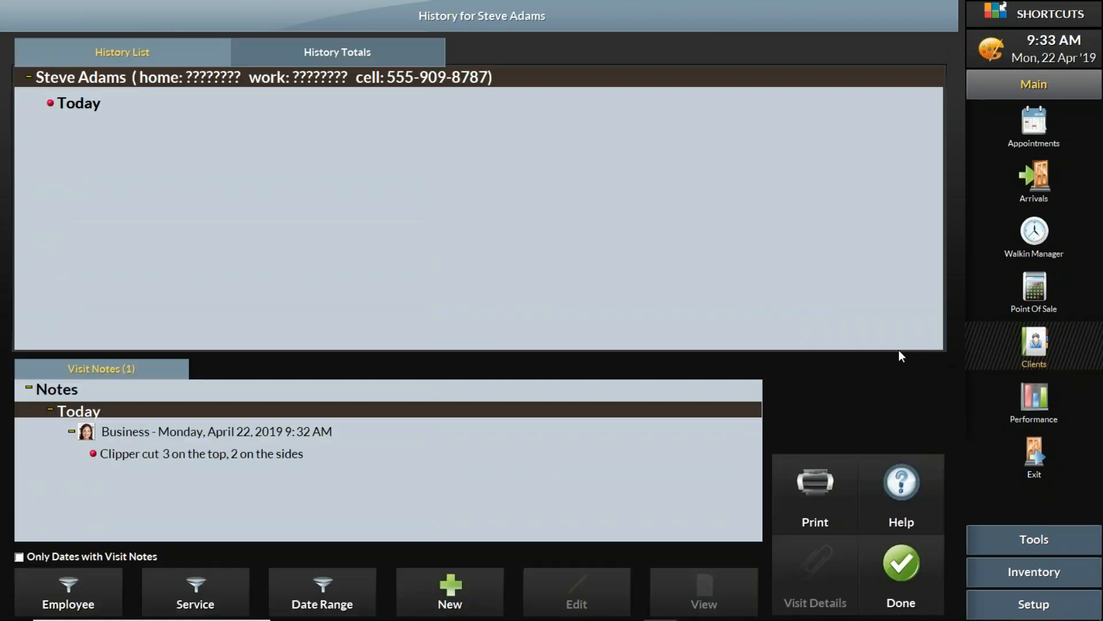
left_click(913, 581)
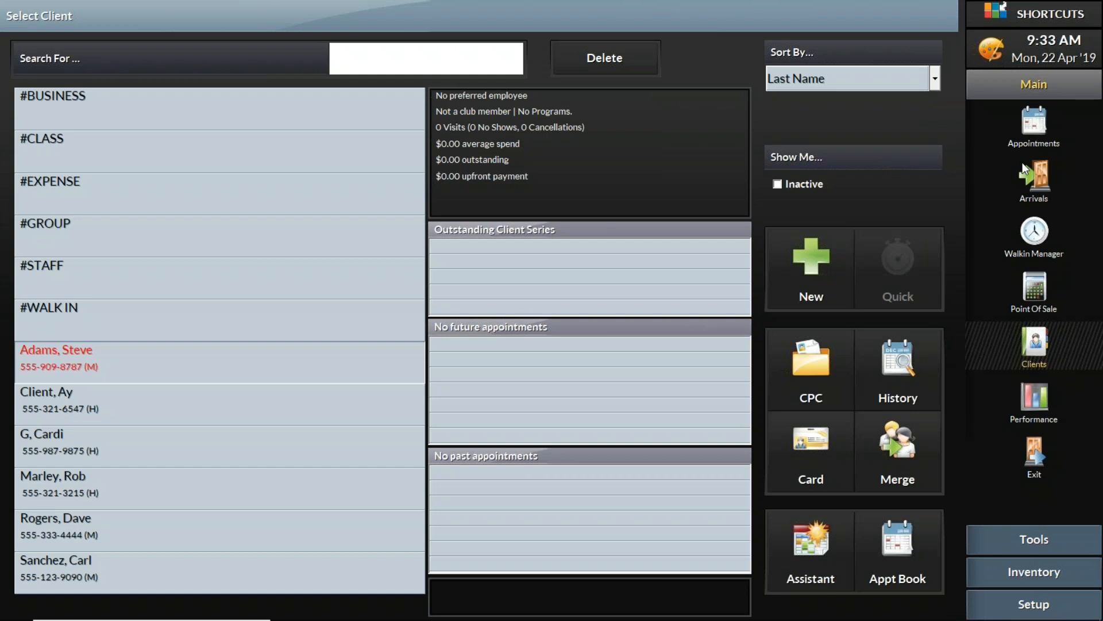
left_click(1035, 290)
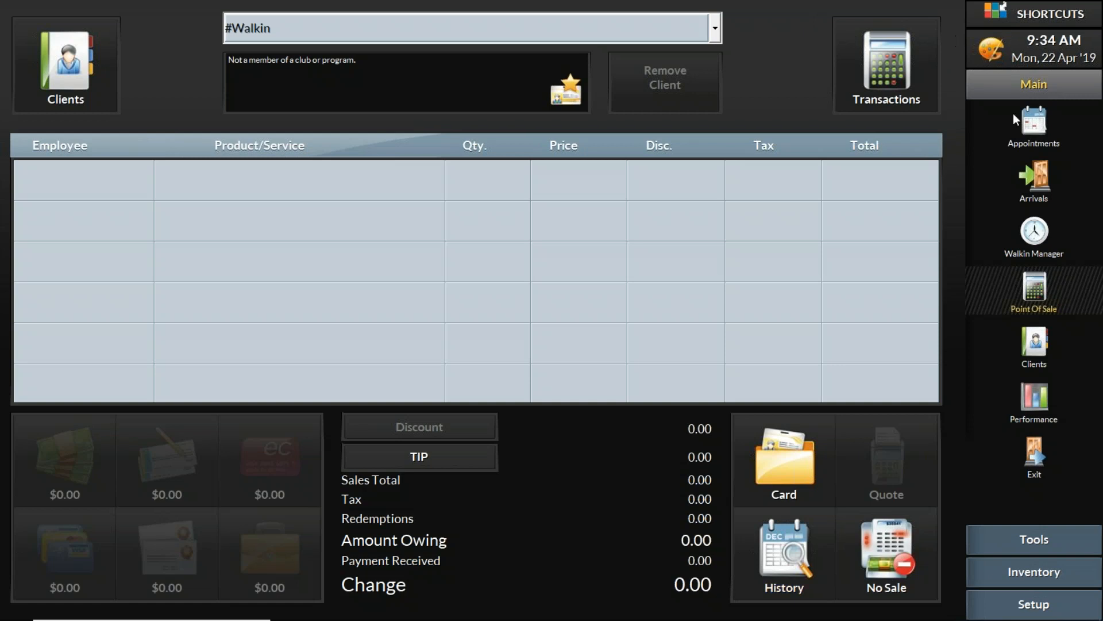
left_click(1044, 233)
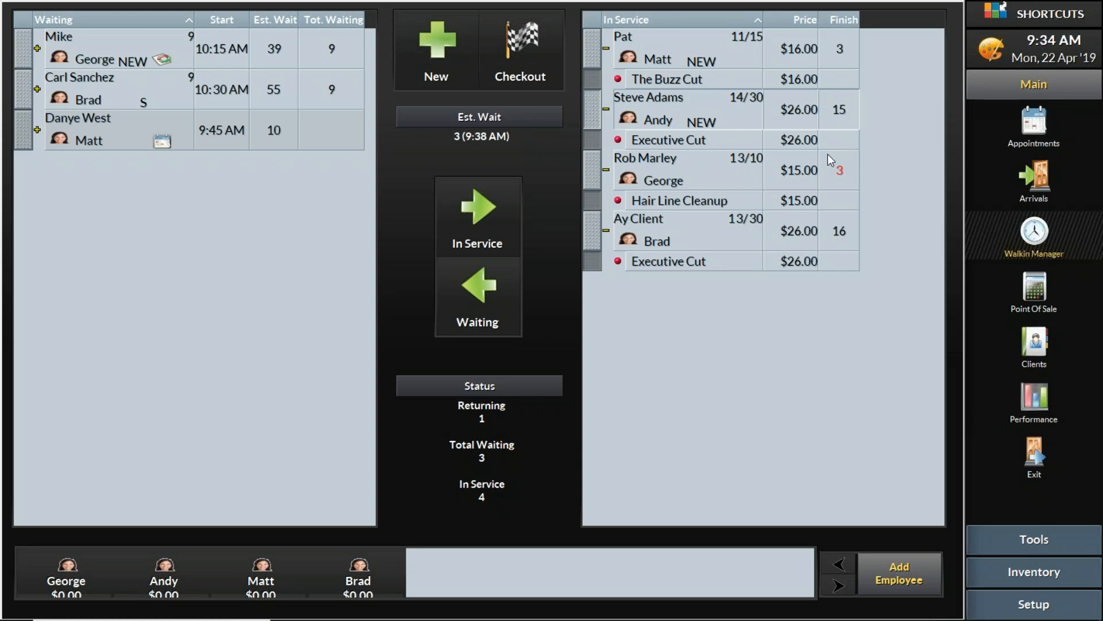
mouse_move(635, 619)
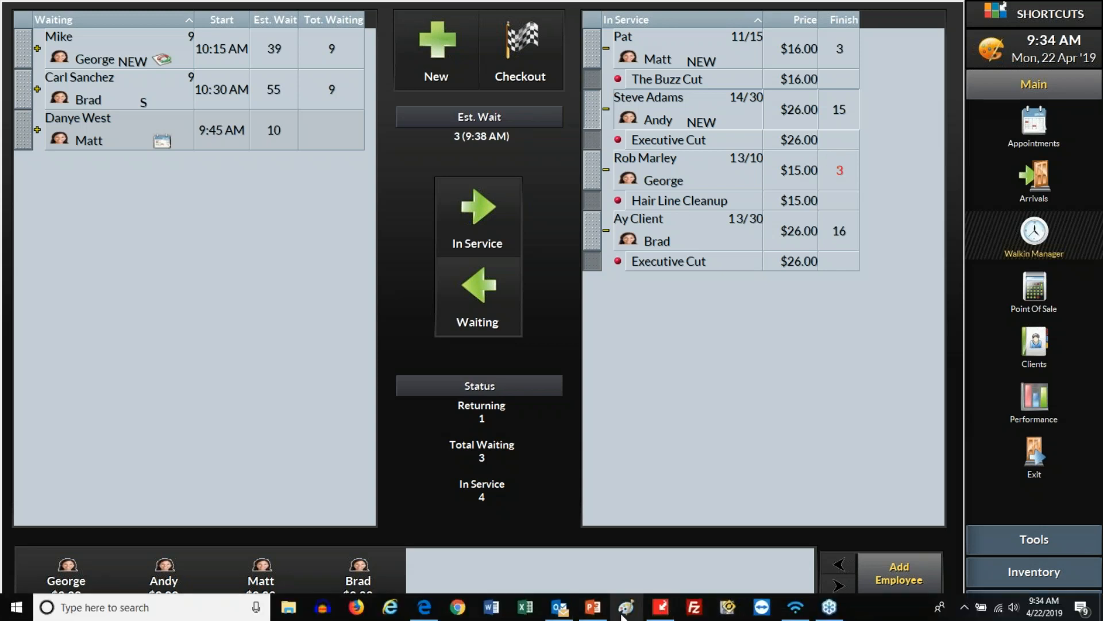
Present the PowerPoint deck full screen and advance to the 'Modify a Group in POS' slide
left_click(593, 607)
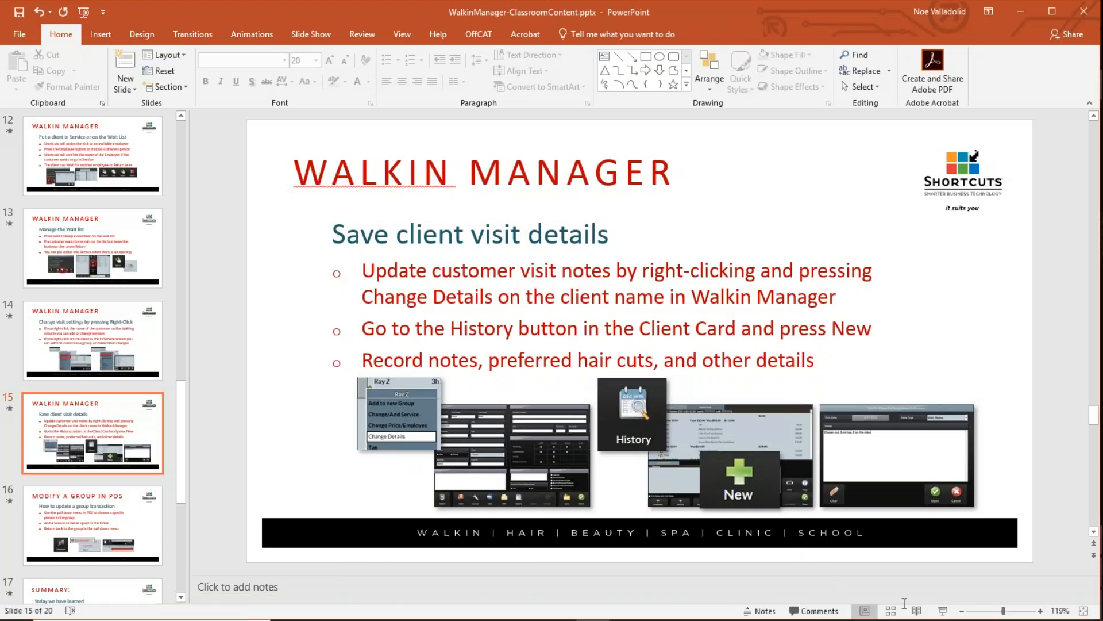
left_click(941, 611)
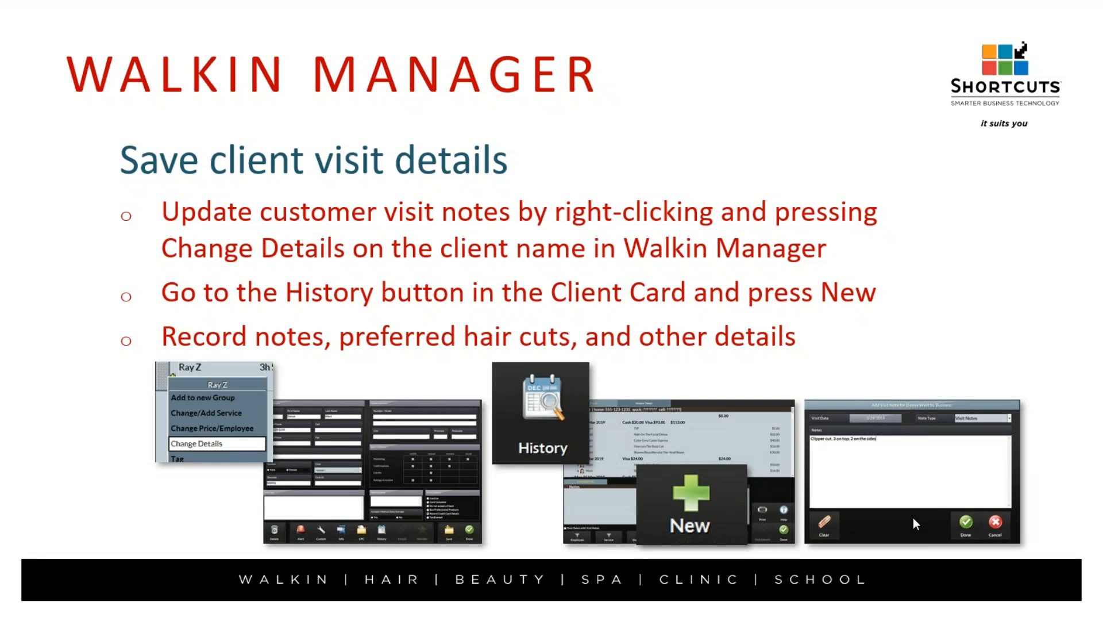
left_click(913, 519)
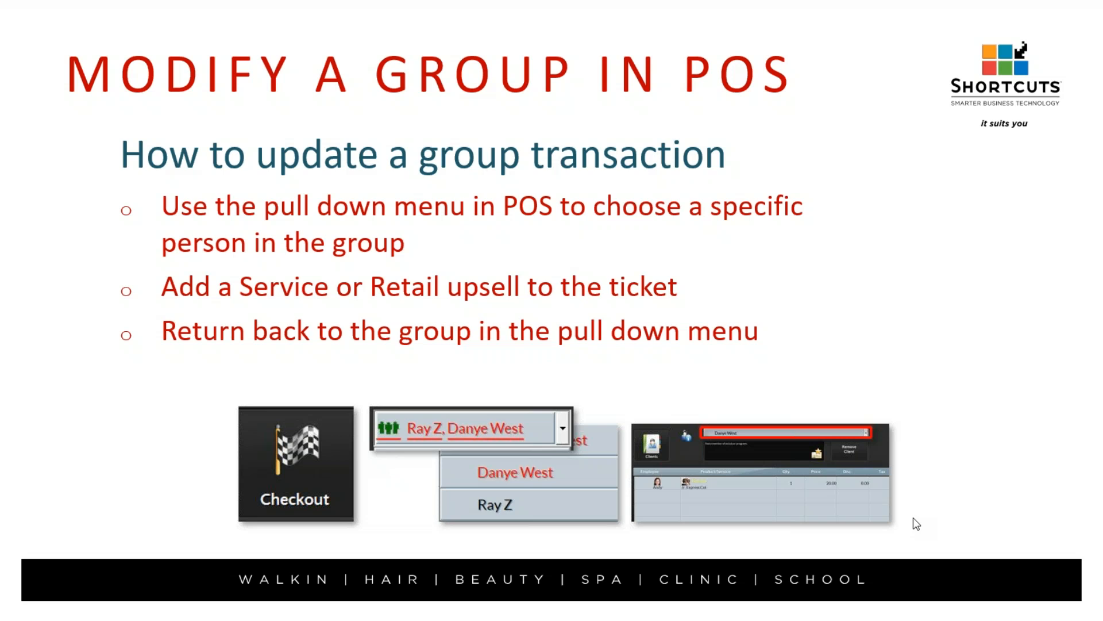
End the slide show, return to Shortcuts, and select the Hair Line Cleanup client's visit
key("Escape")
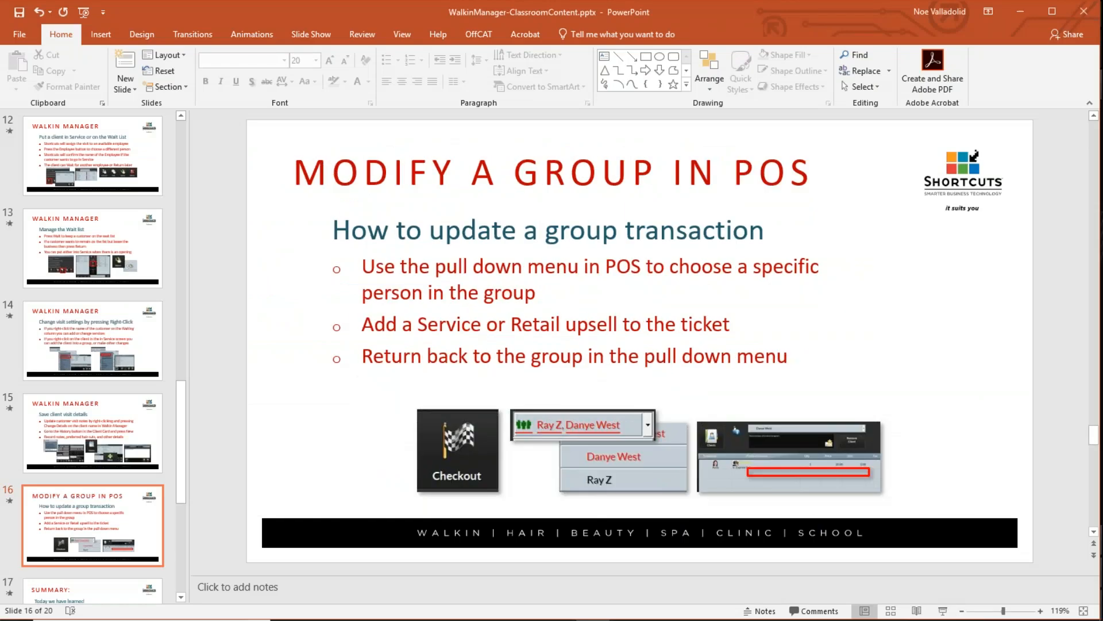
mouse_move(830, 619)
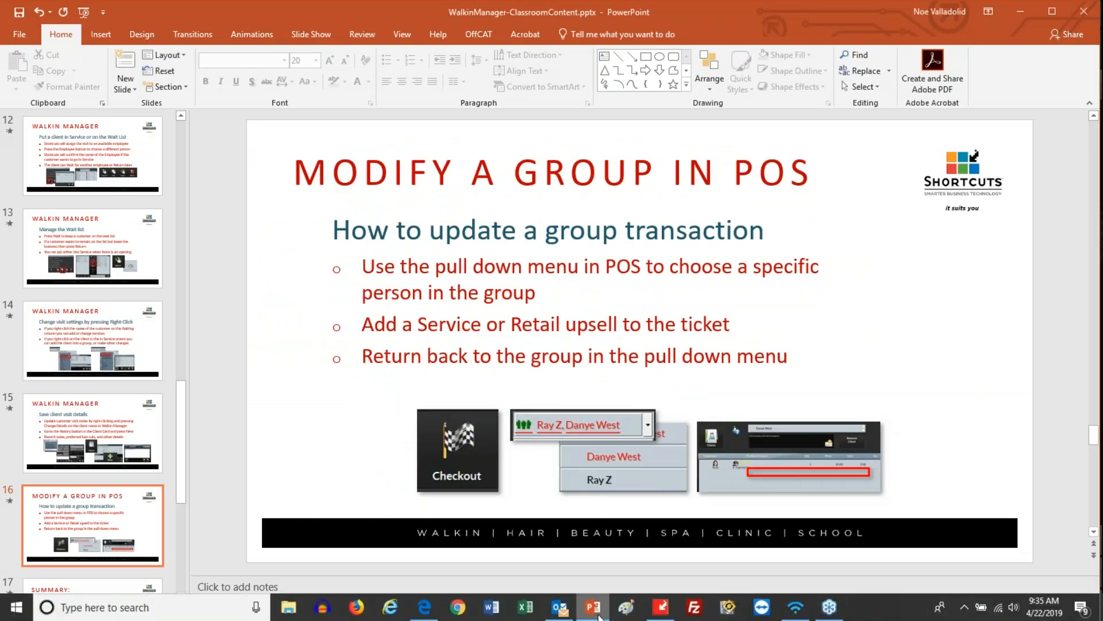
left_click(669, 609)
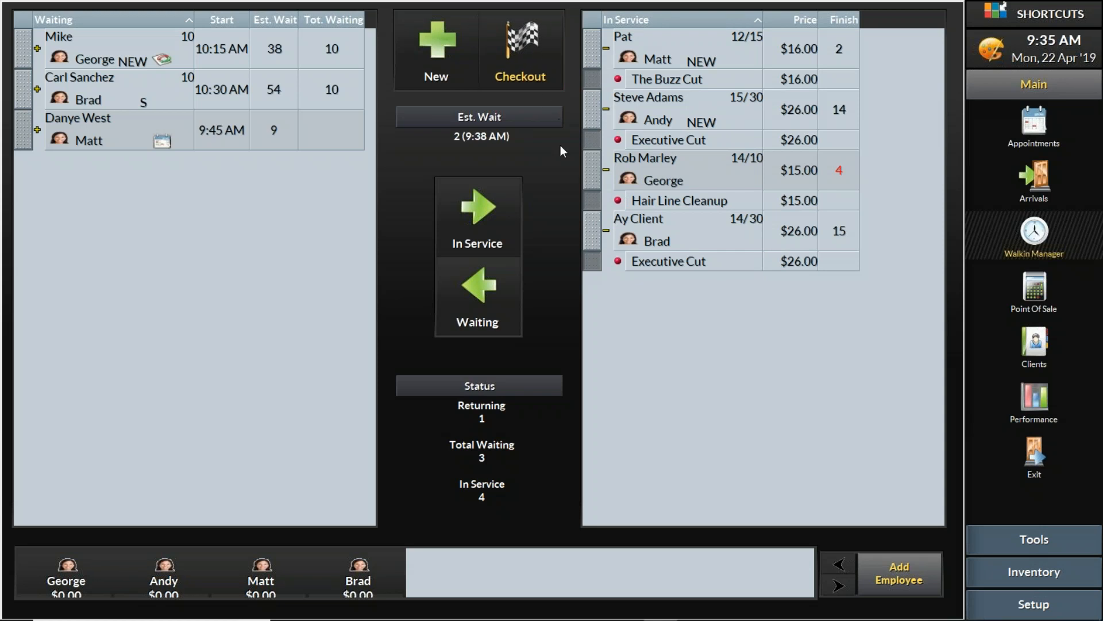
left_click(593, 171)
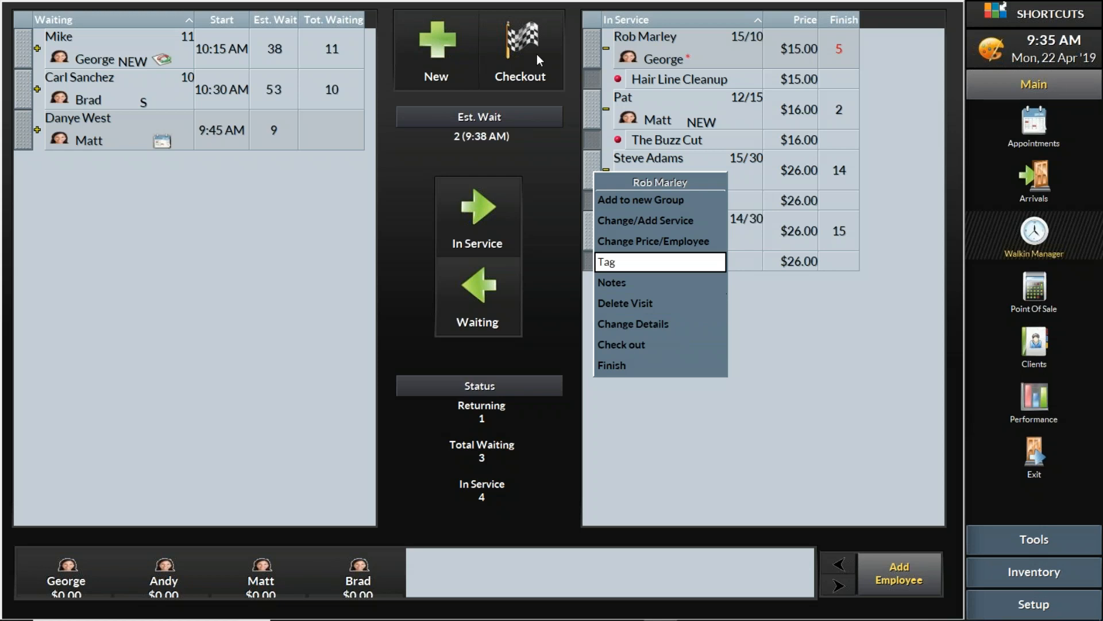
View the Hair Line Cleanup checkout ticket, then start a new group from the Buzz Cut visit
left_click(522, 51)
left_click(522, 50)
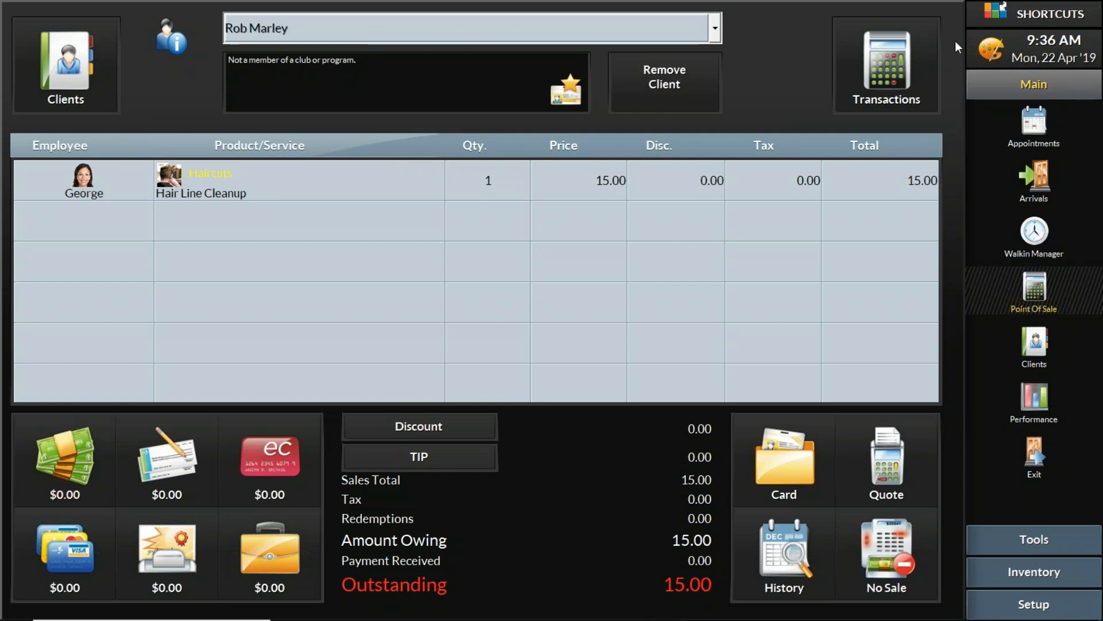
left_click(1043, 238)
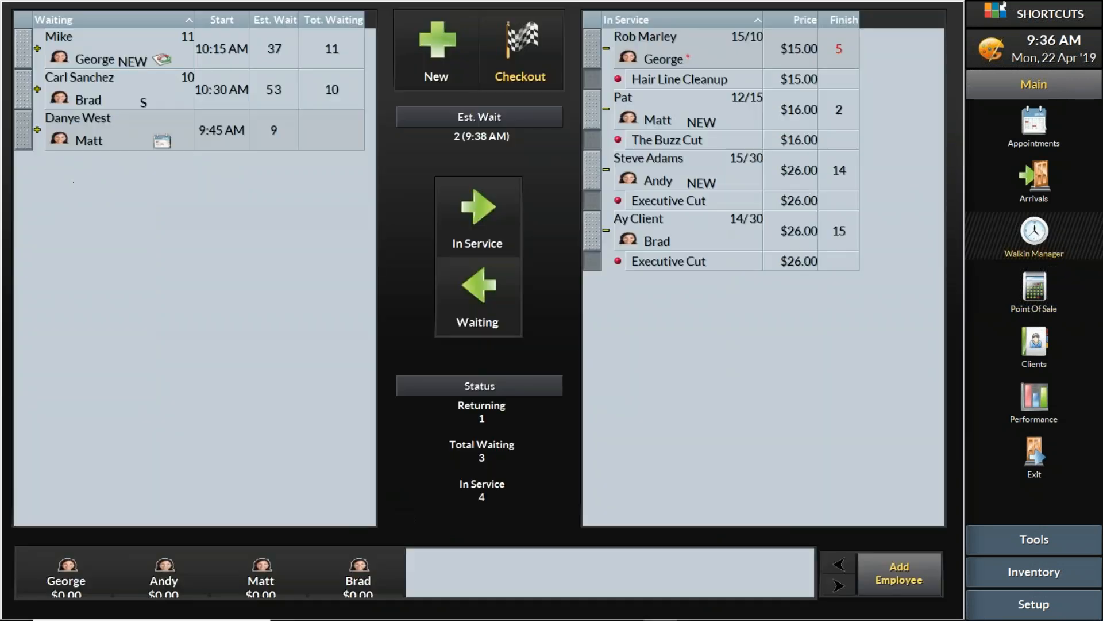
right_click(595, 118)
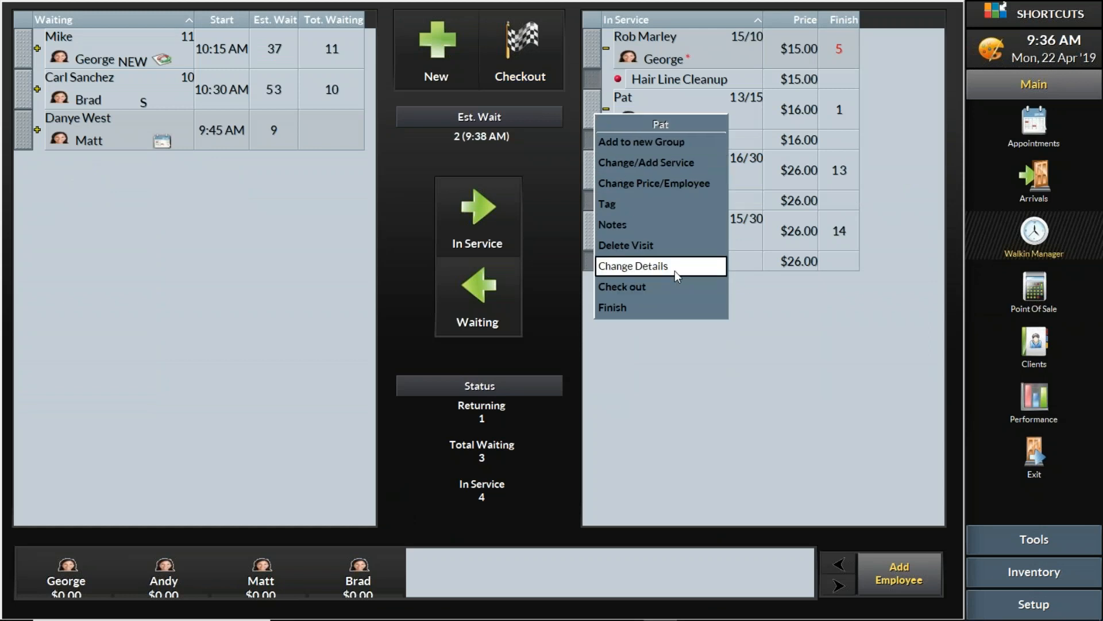
left_click(659, 147)
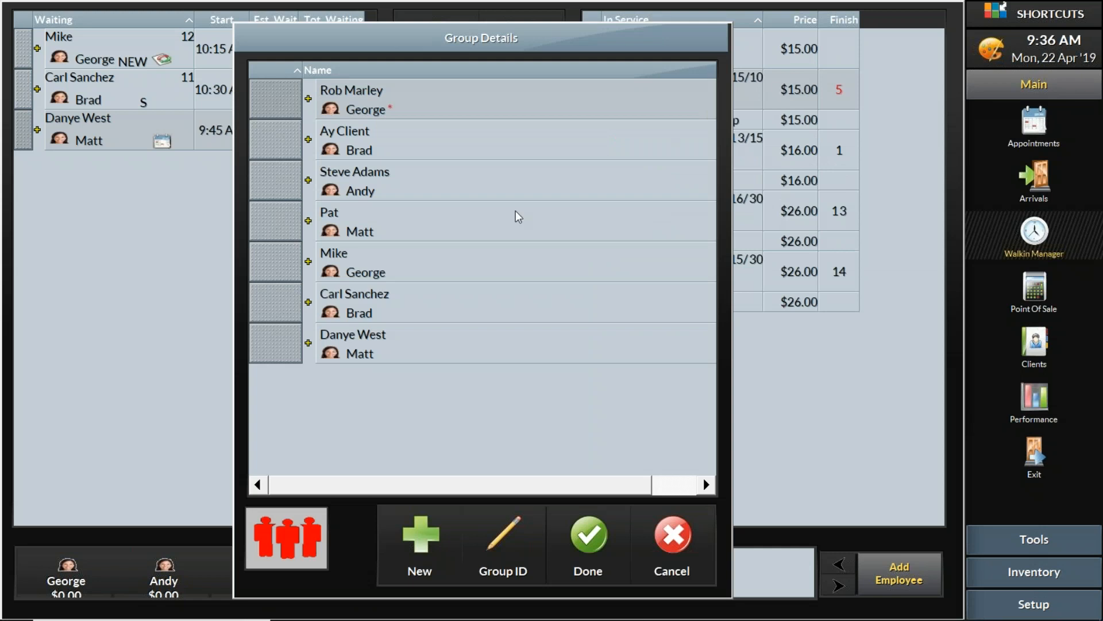
Toggle the first and third clients in Group Details, then cancel without grouping
left_click(266, 100)
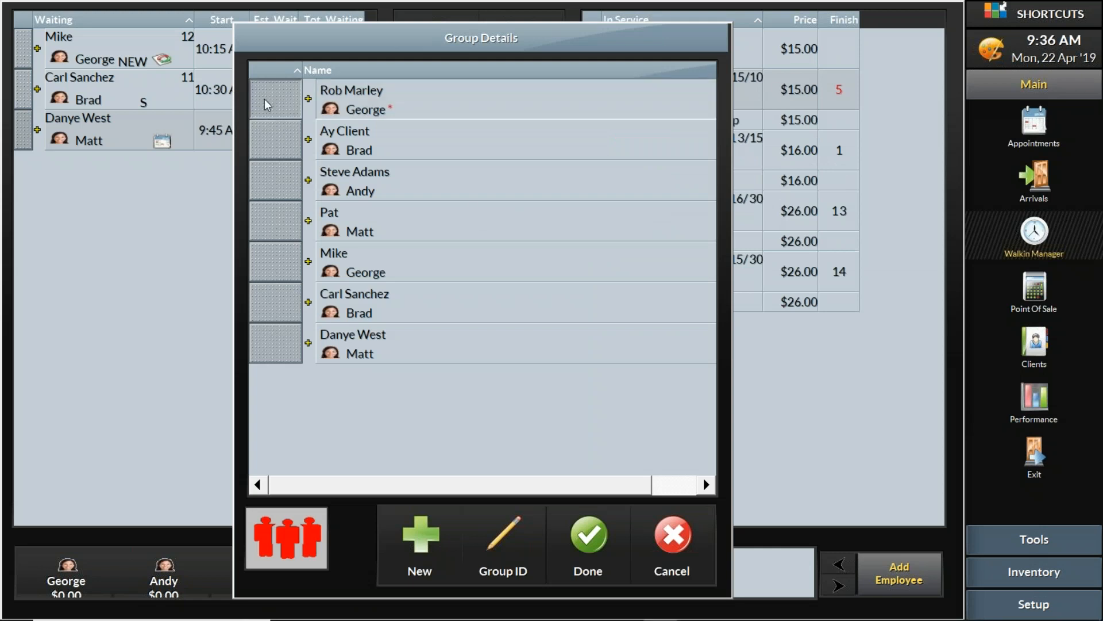
left_click(277, 191)
left_click(282, 109)
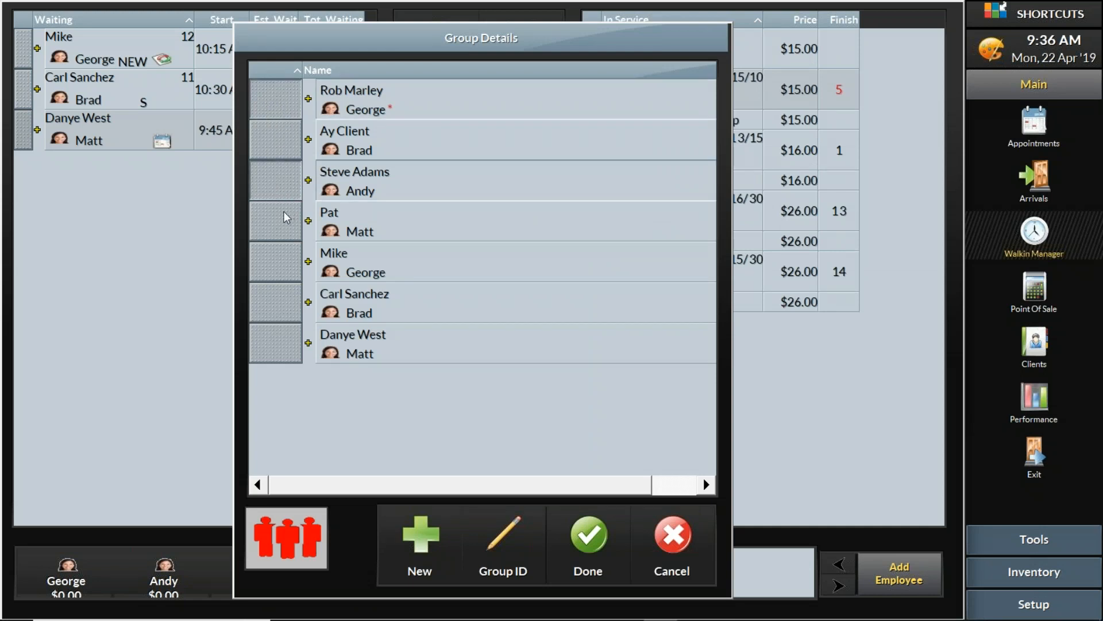
left_click(281, 193)
left_click(284, 111)
left_click(286, 192)
left_click(277, 105)
left_click(292, 192)
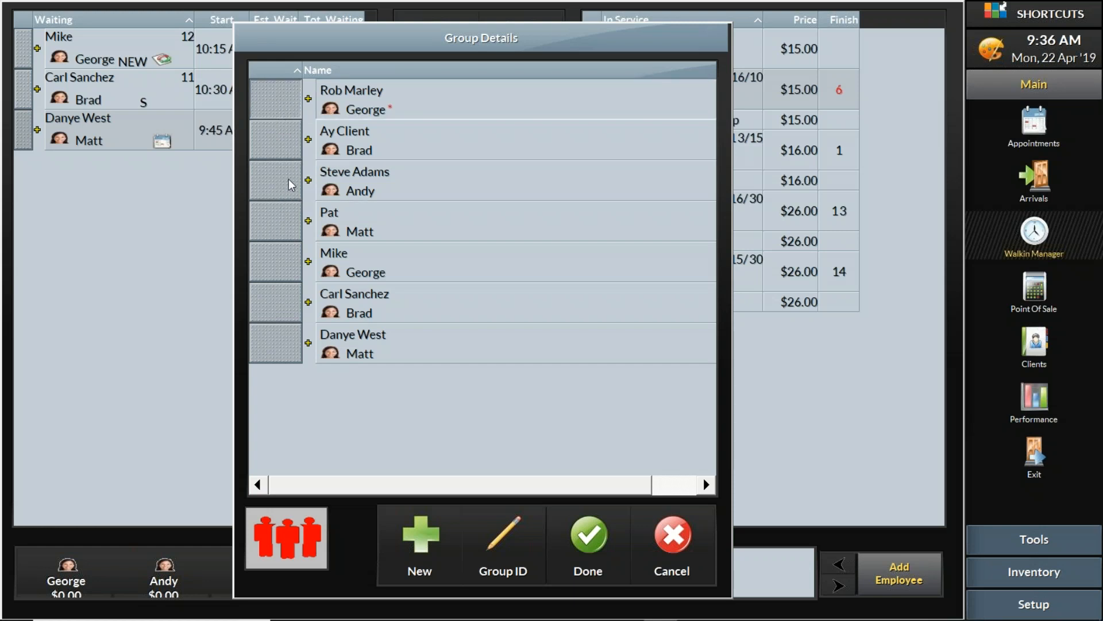
left_click(285, 109)
left_click(291, 193)
left_click(280, 103)
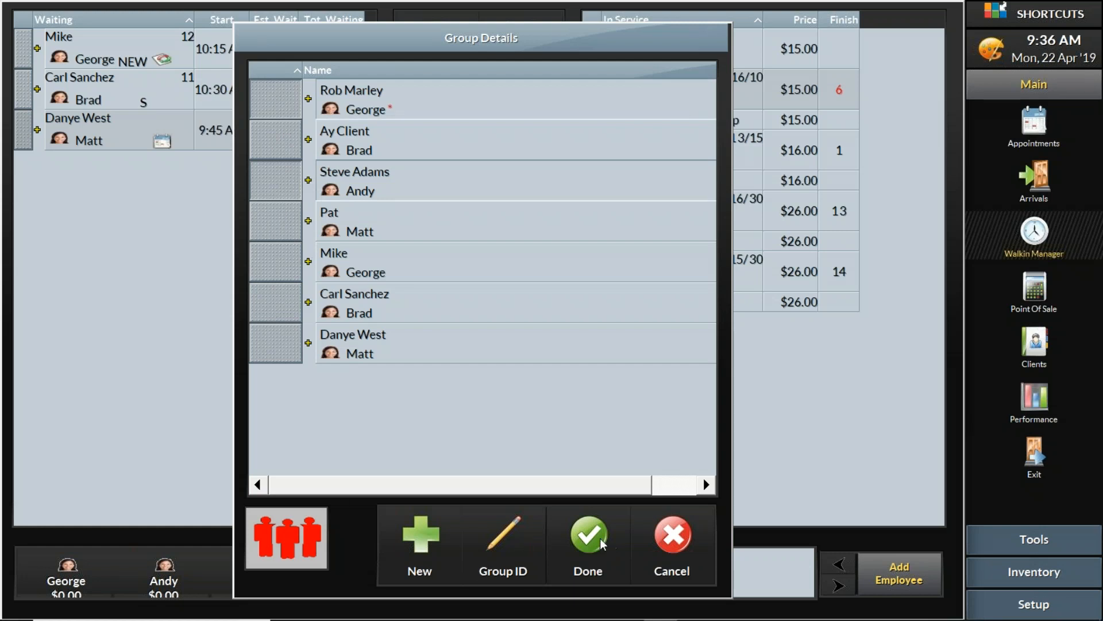
left_click(258, 193)
left_click(289, 106)
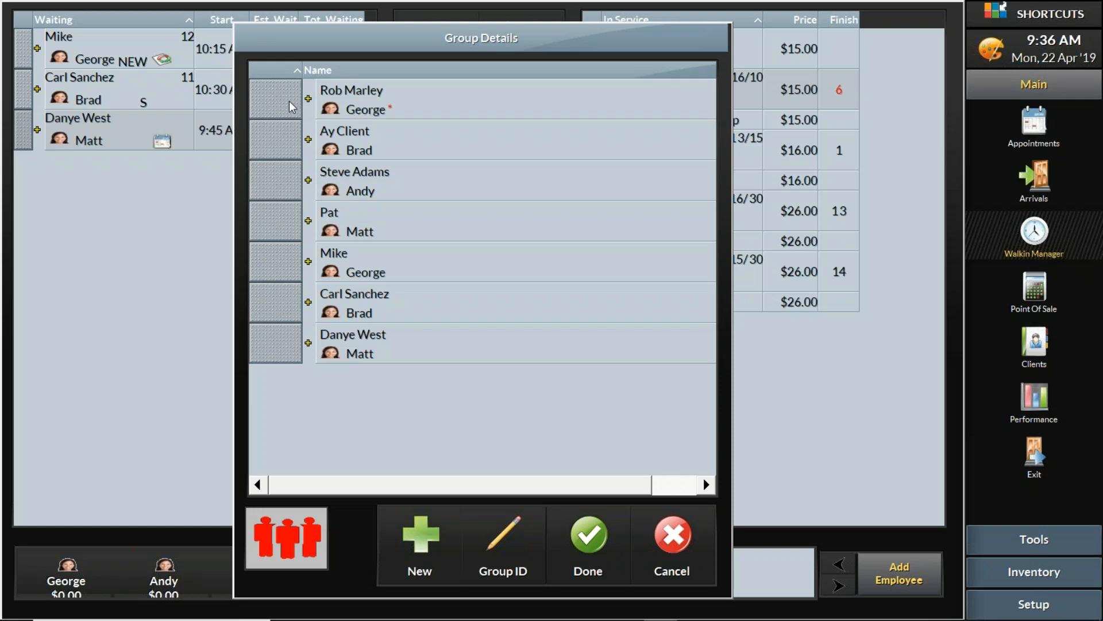
left_click(671, 547)
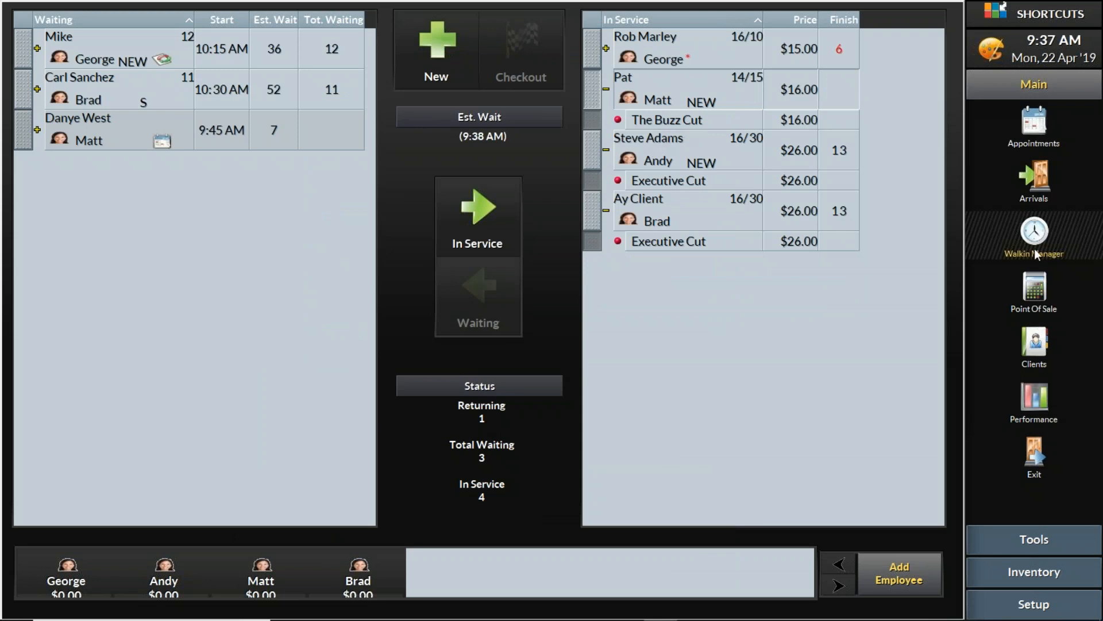
Open the first in-service client's sale in Point of Sale and its client dropdown
double_click(694, 60)
left_click(716, 39)
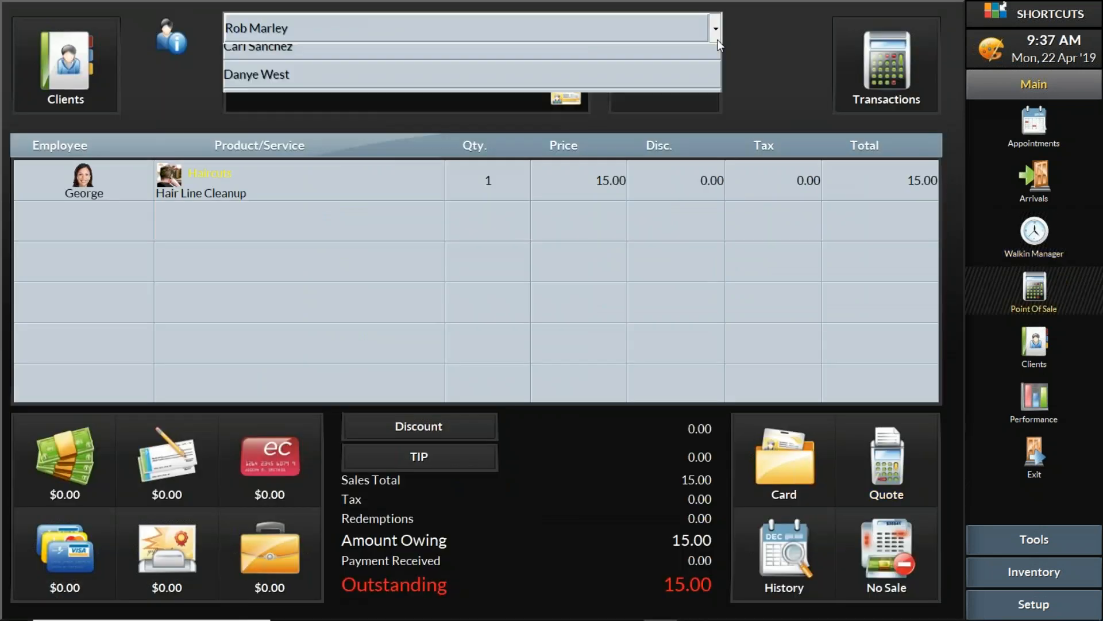
left_click(717, 40)
left_click(717, 40)
left_click(717, 40)
left_click(717, 40)
left_click(717, 39)
left_click(717, 40)
left_click(717, 40)
left_click(717, 40)
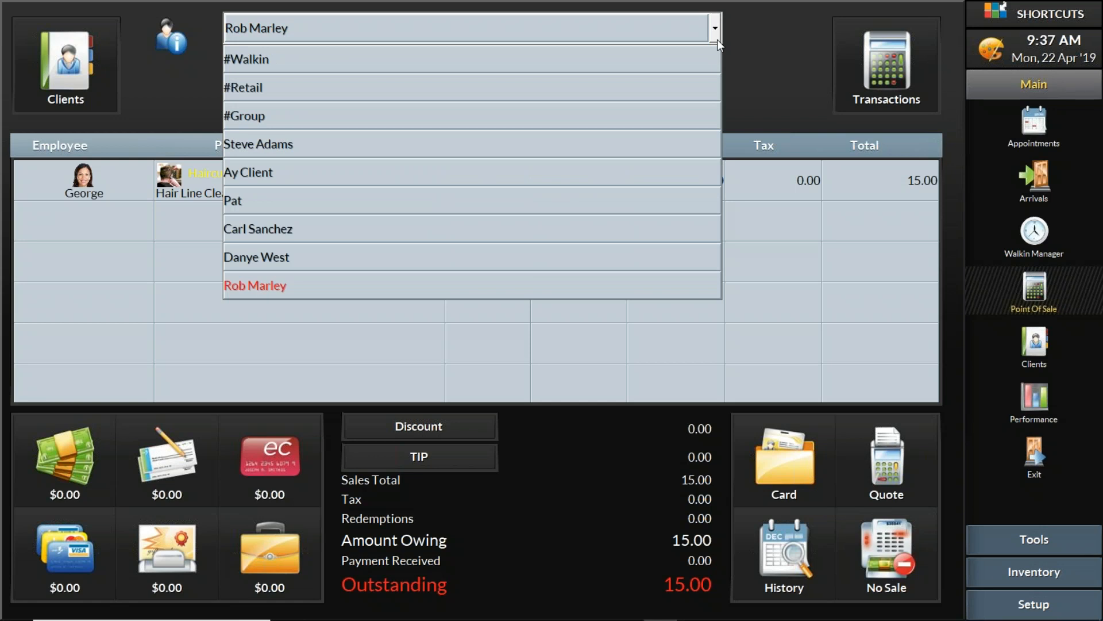
Create a #Group sale of the first and third clients, totalling 41.00
left_click(243, 118)
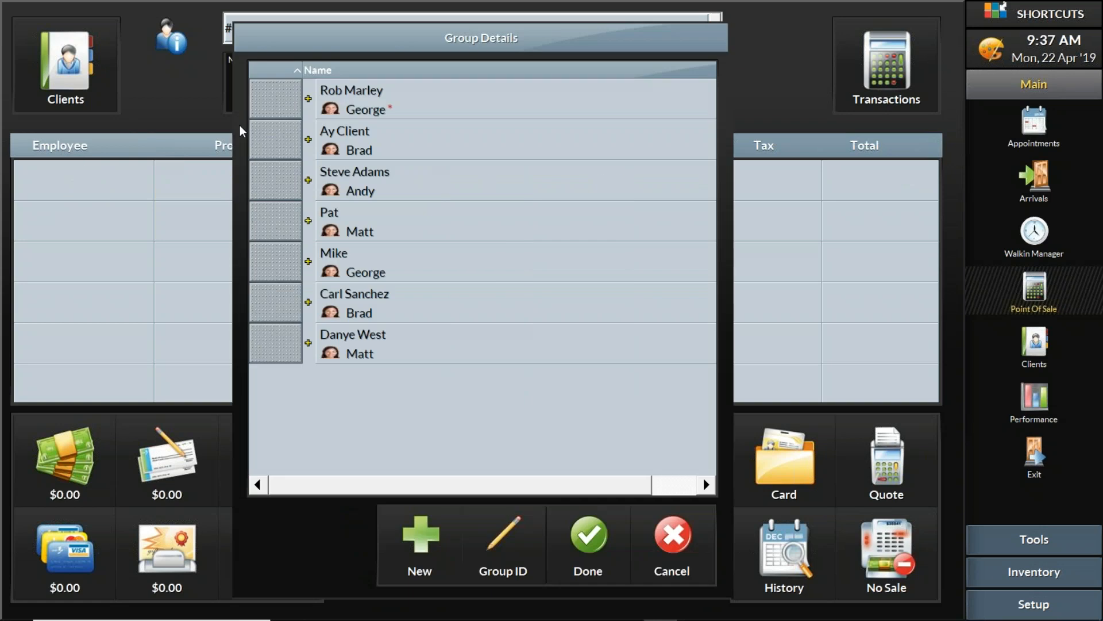
left_click(286, 105)
left_click(289, 189)
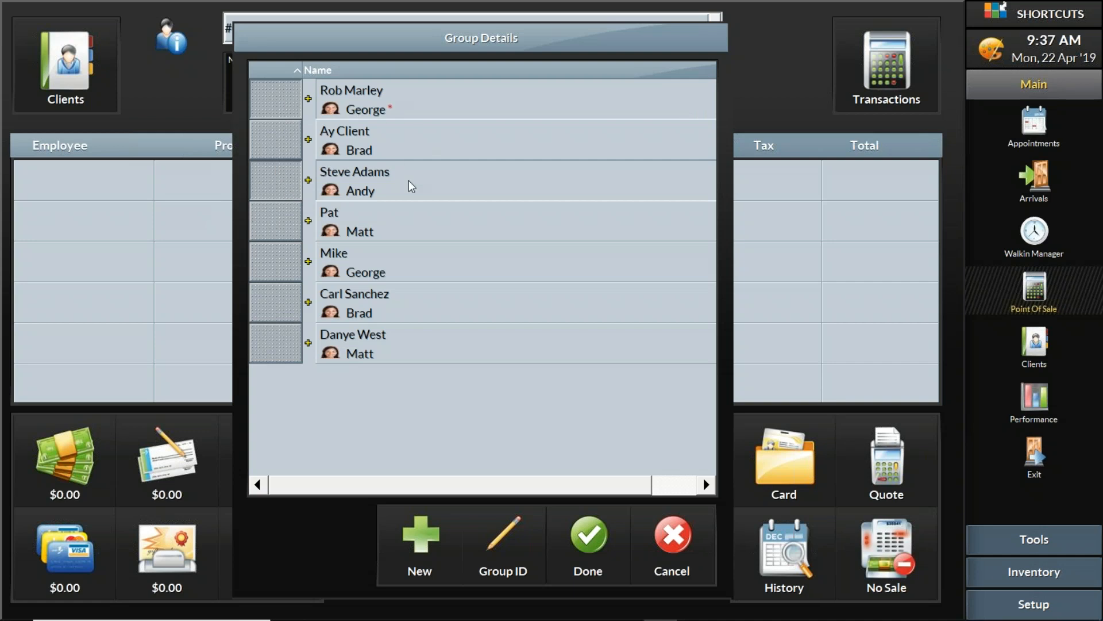
left_click(603, 549)
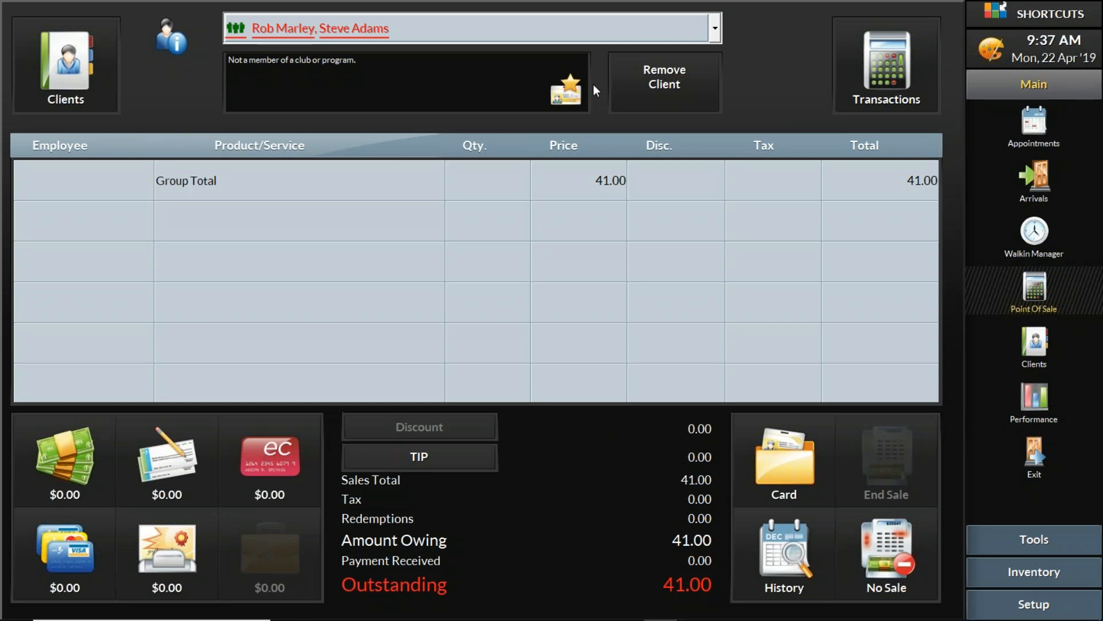
Switch the sale to the Executive Cut client's ticket
left_click(698, 33)
left_click(699, 33)
left_click(698, 33)
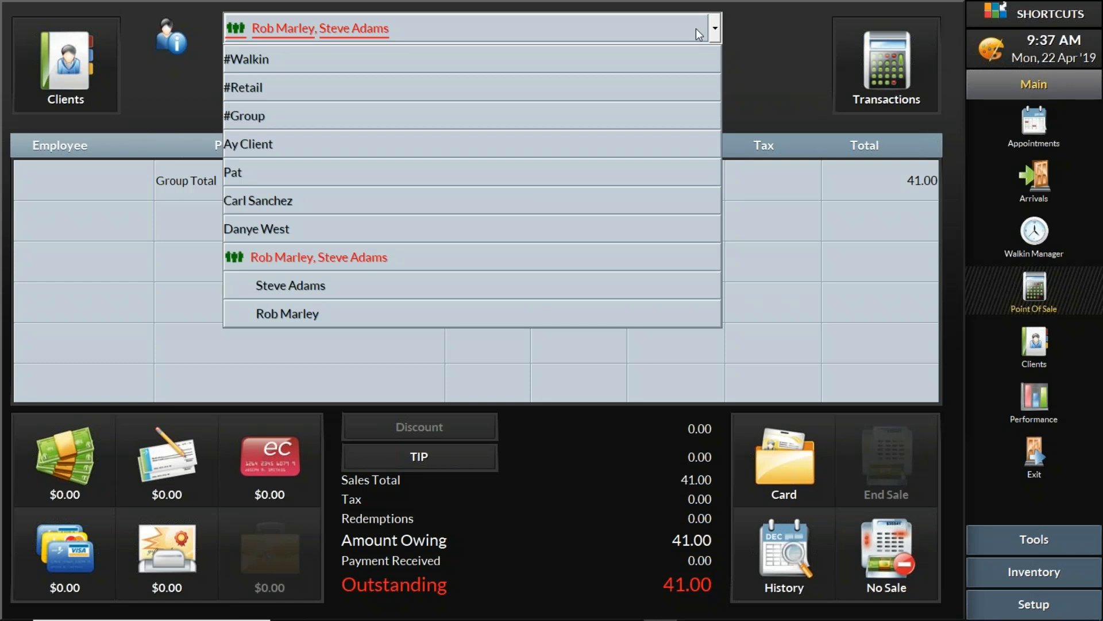
left_click(681, 39)
left_click(682, 34)
left_click(409, 296)
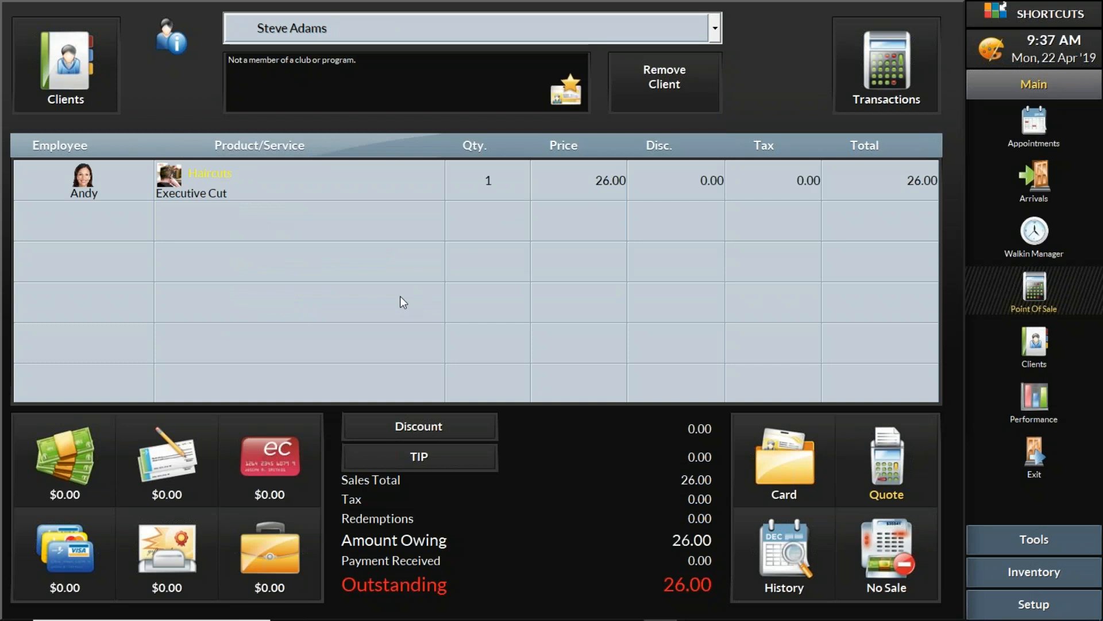
left_click(696, 36)
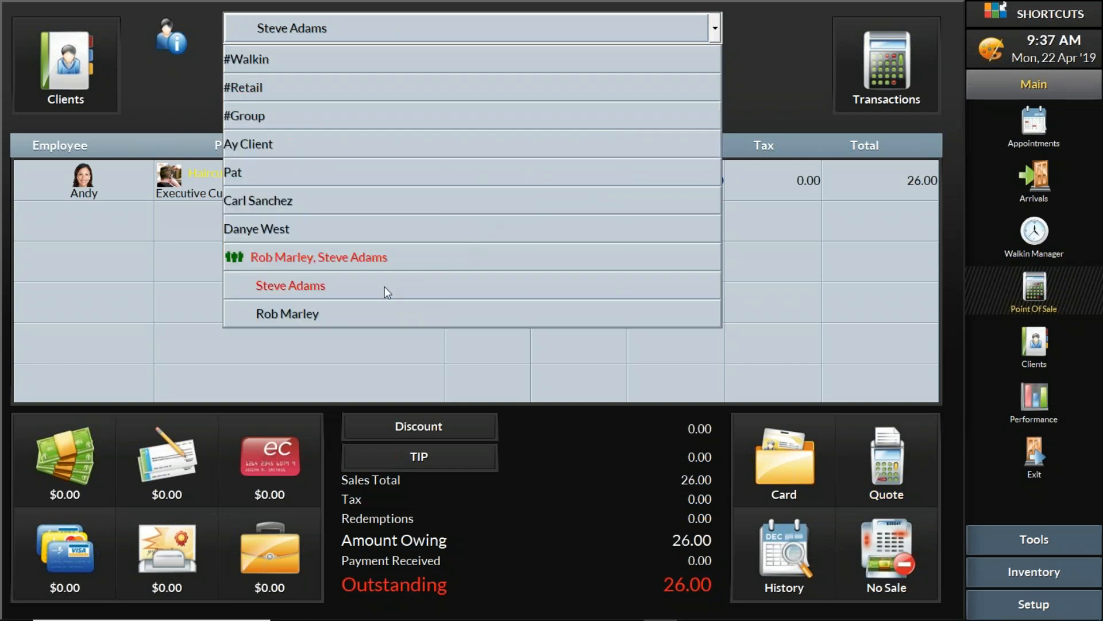
left_click(383, 293)
Add Bluebeards Beard control + conditioning 118.6ml at 25.00, raising the ticket to 51.00
left_click(260, 237)
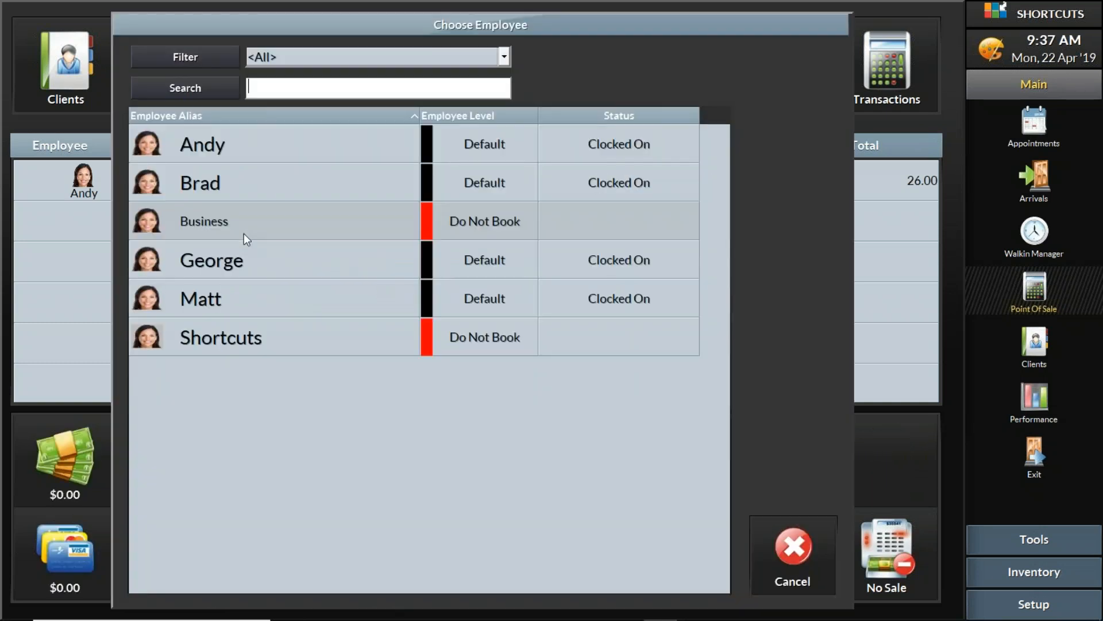
left_click(277, 141)
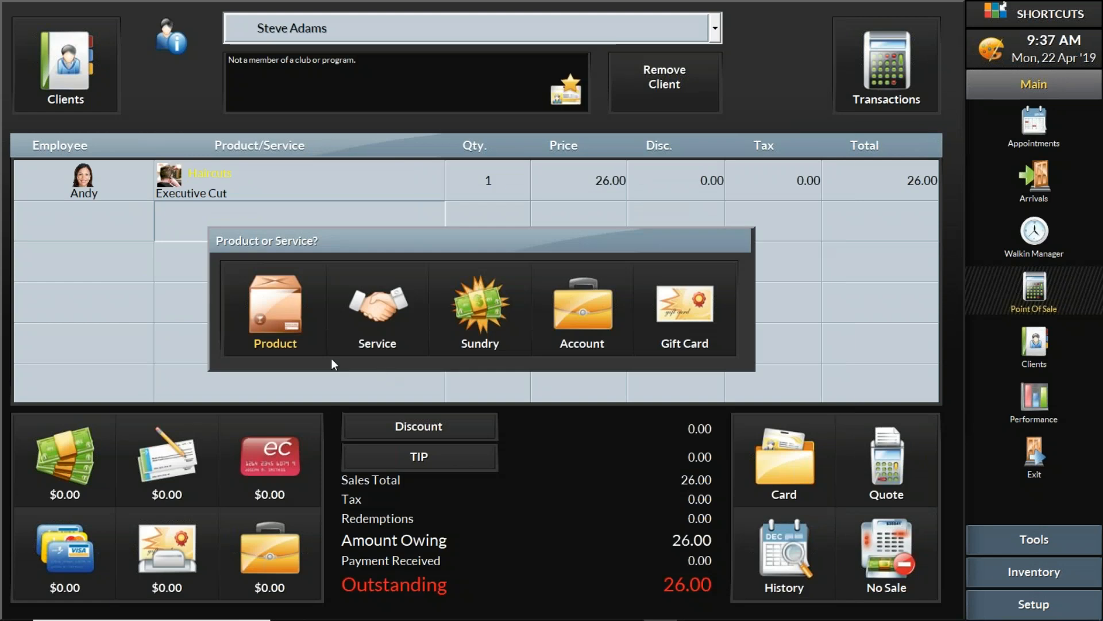
left_click(296, 325)
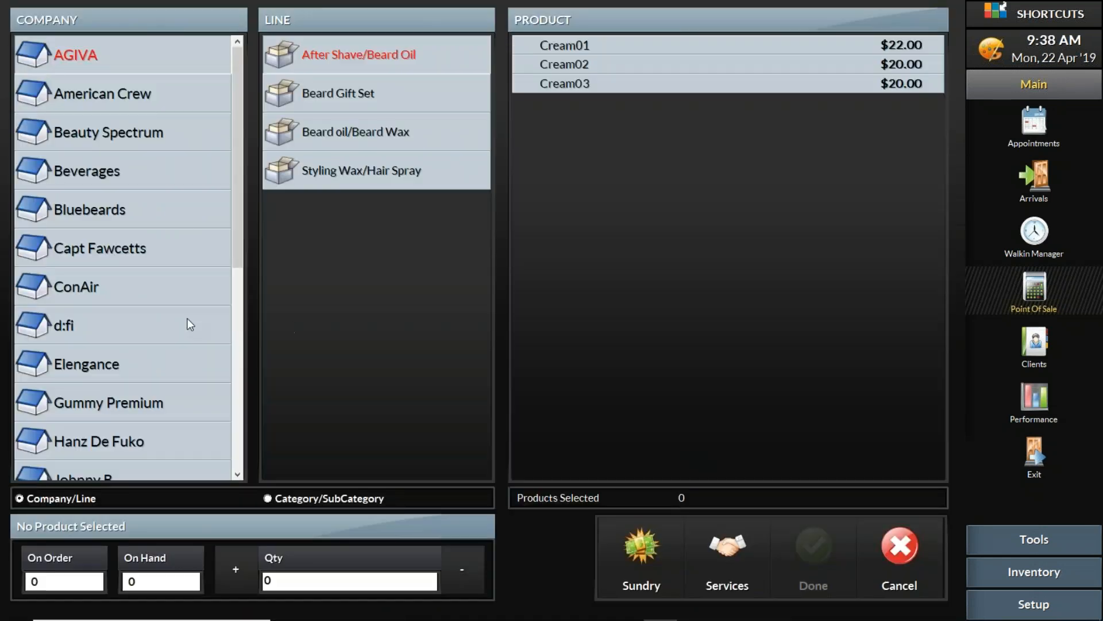
left_click(130, 214)
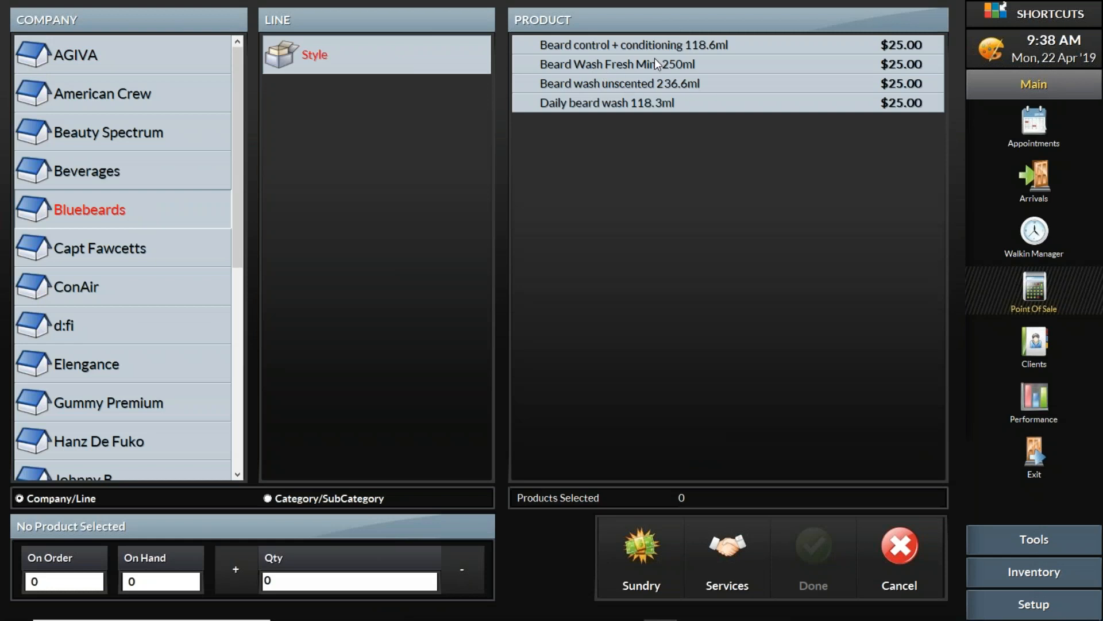
left_click(658, 48)
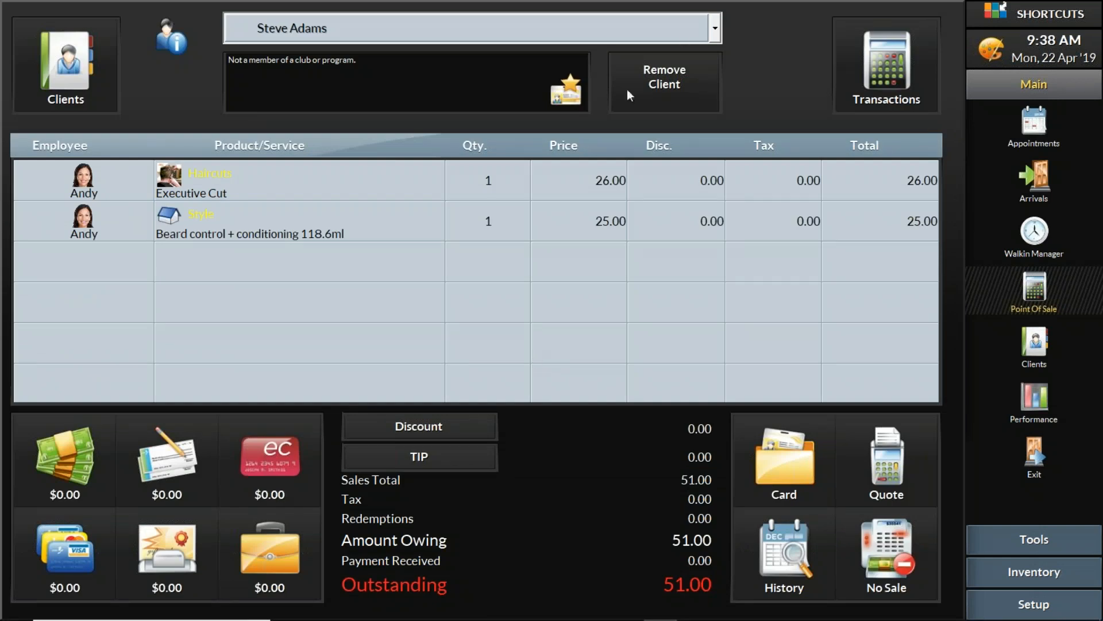
left_click(684, 26)
left_click(685, 26)
Pay the combined two-client group sale's 66.00 total with a Visa card and end the sale
left_click(684, 26)
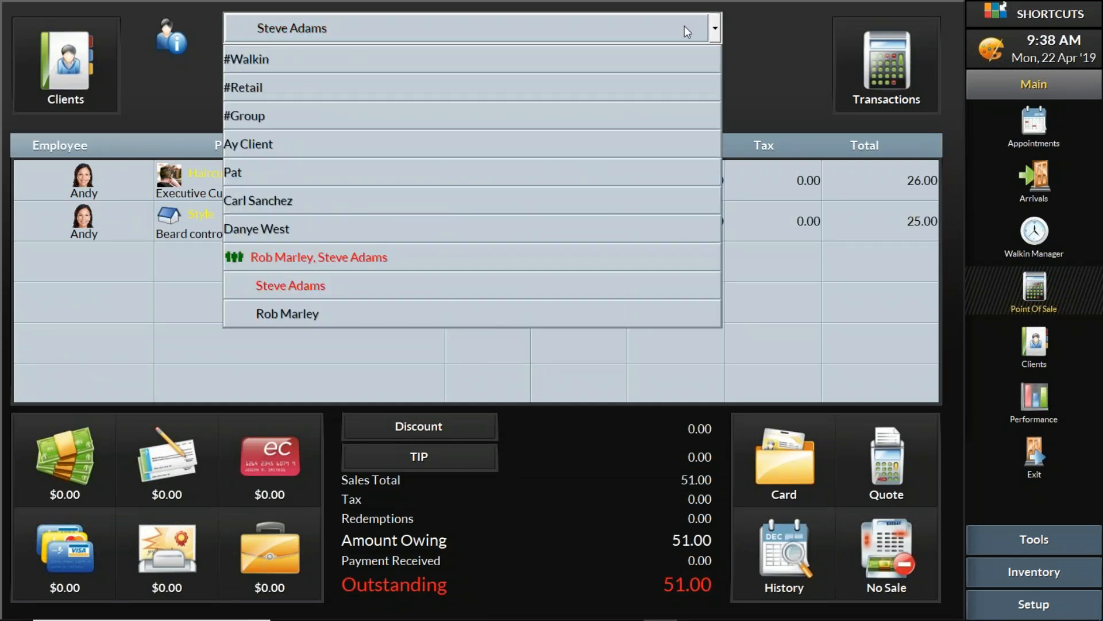
left_click(409, 257)
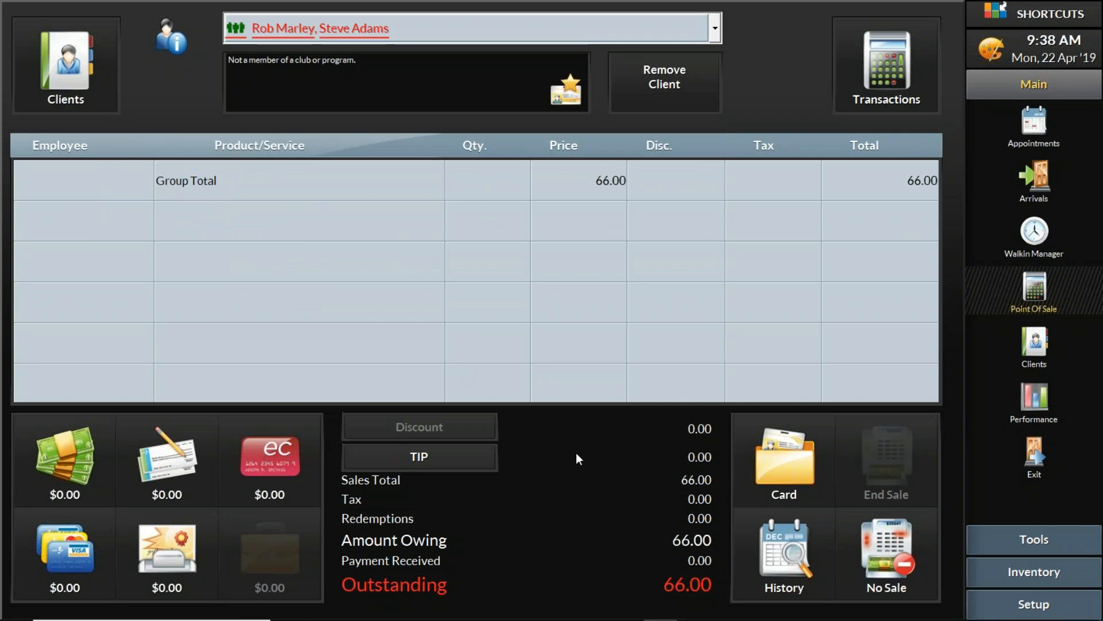
left_click(81, 556)
left_click(234, 320)
left_click(628, 304)
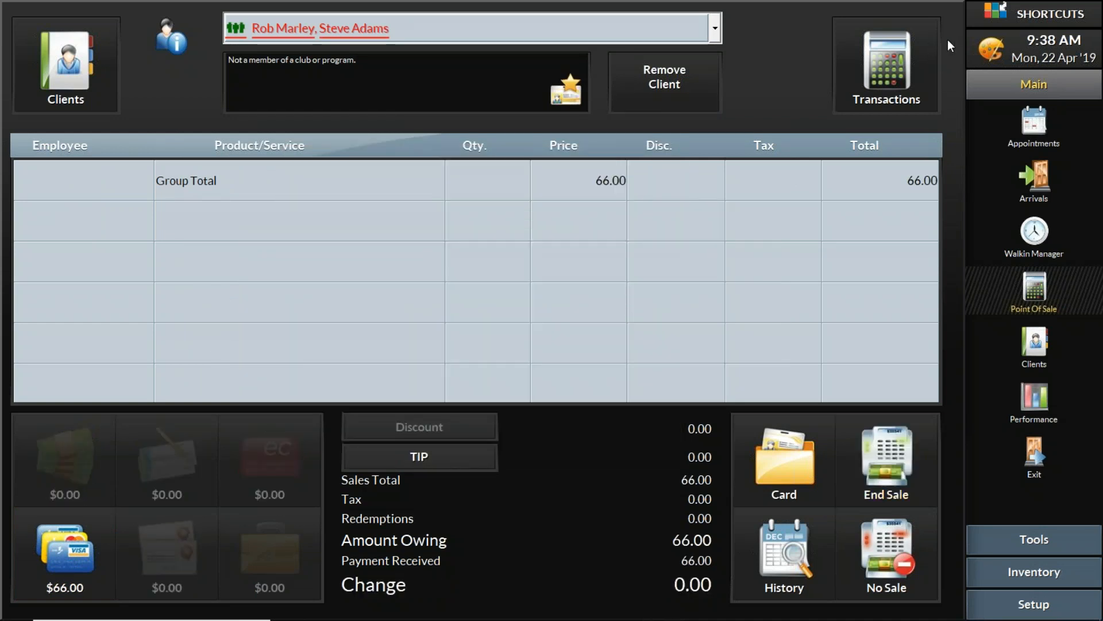
left_click(893, 472)
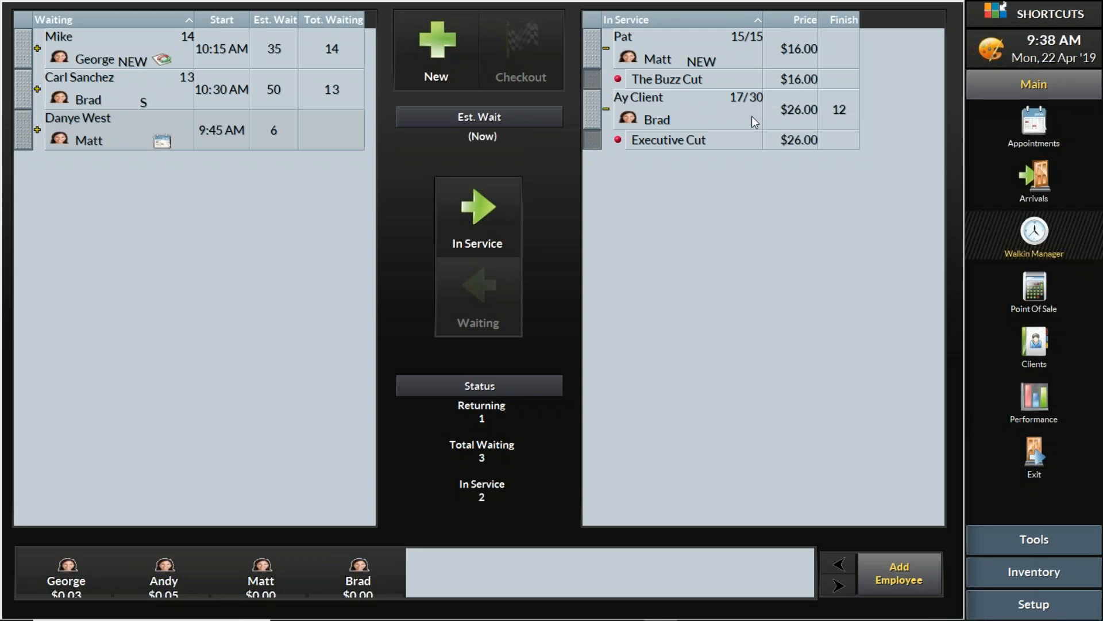
Set the second stylist away for 10 Minutes and start service for the first waiting client
left_click(167, 580)
left_click(338, 395)
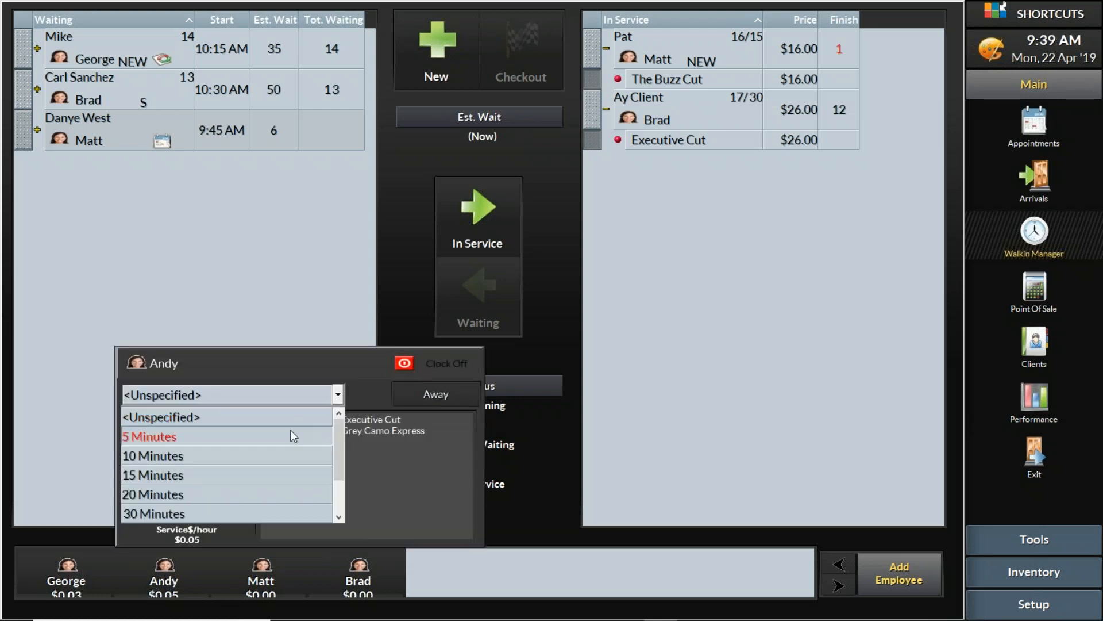
left_click(267, 458)
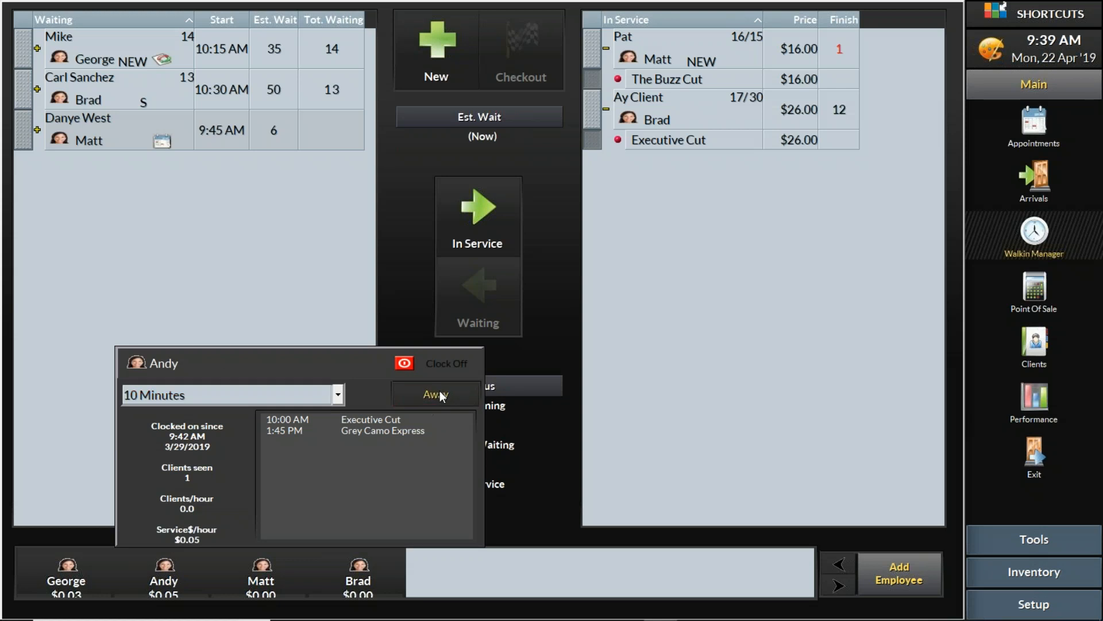
left_click(440, 393)
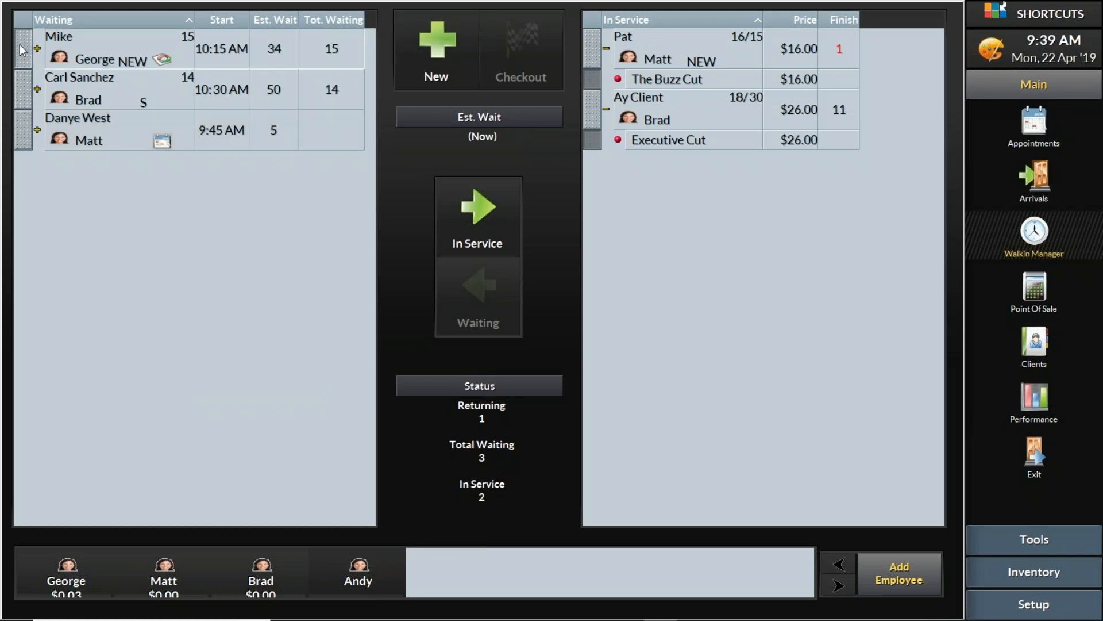
left_click(484, 215)
left_click(595, 459)
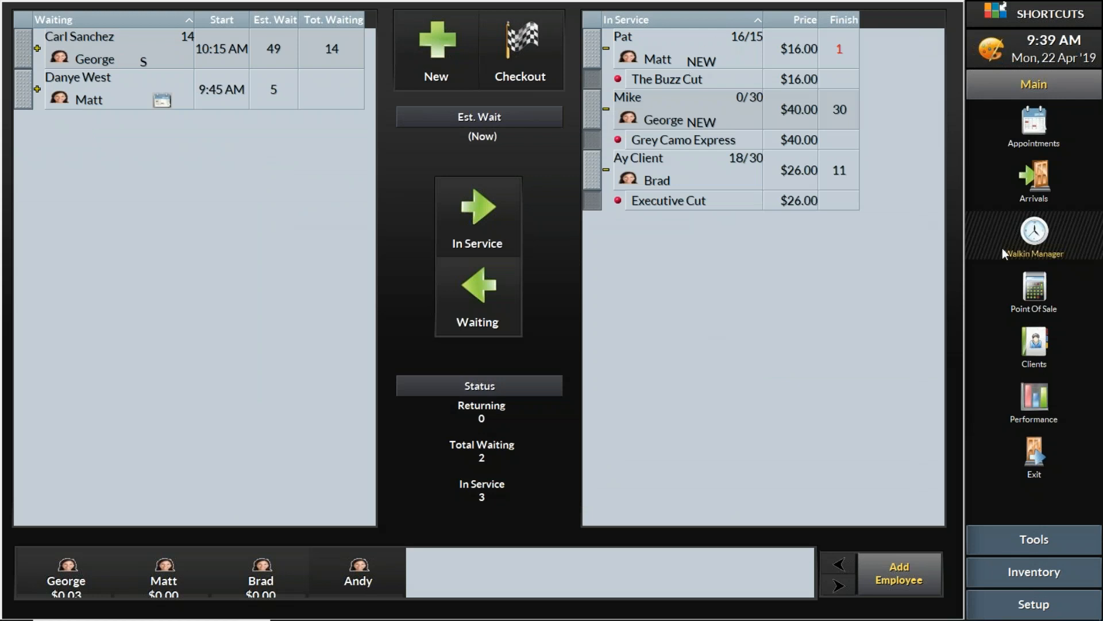
Check that the Point of Sale stays on the #Walkin client, then return to the 'Modify a Group in POS' slide
left_click(1040, 293)
left_click(681, 31)
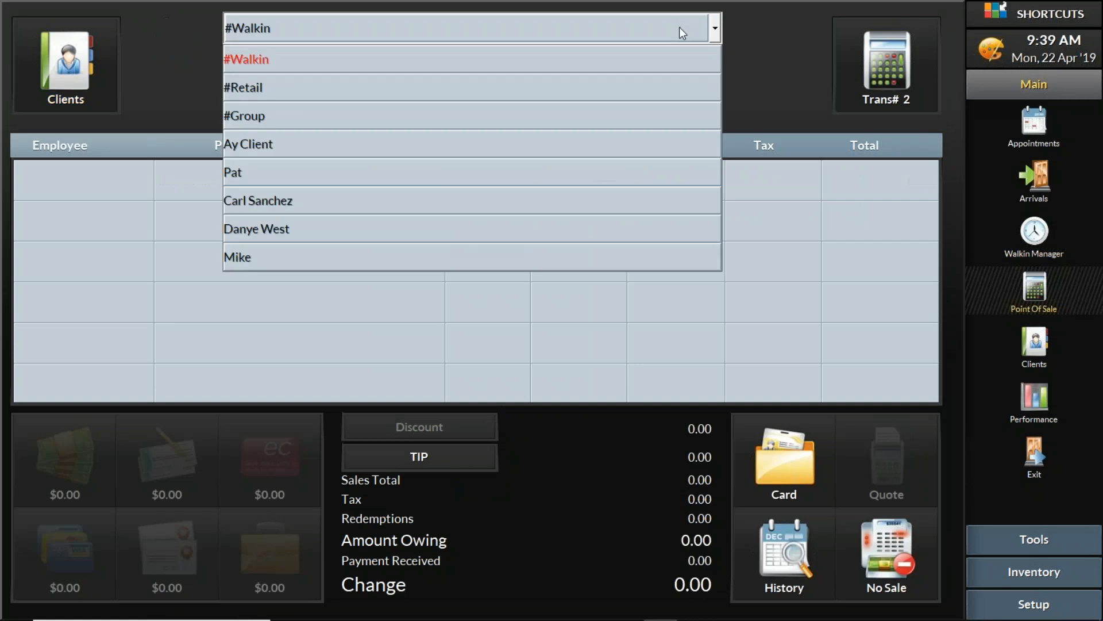
left_click(741, 27)
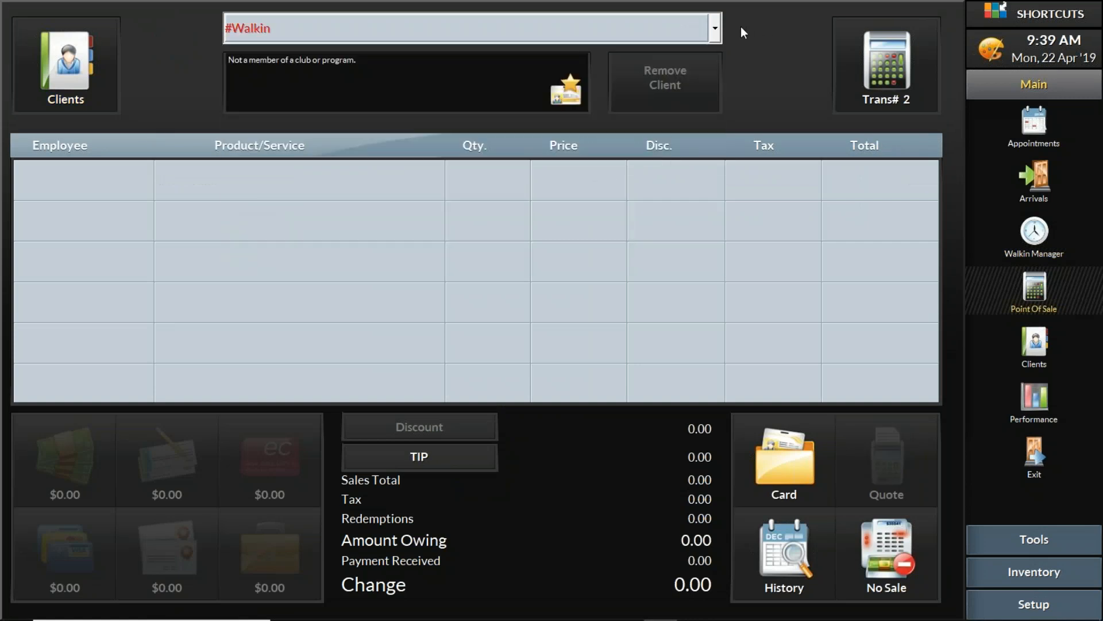
left_click(1034, 239)
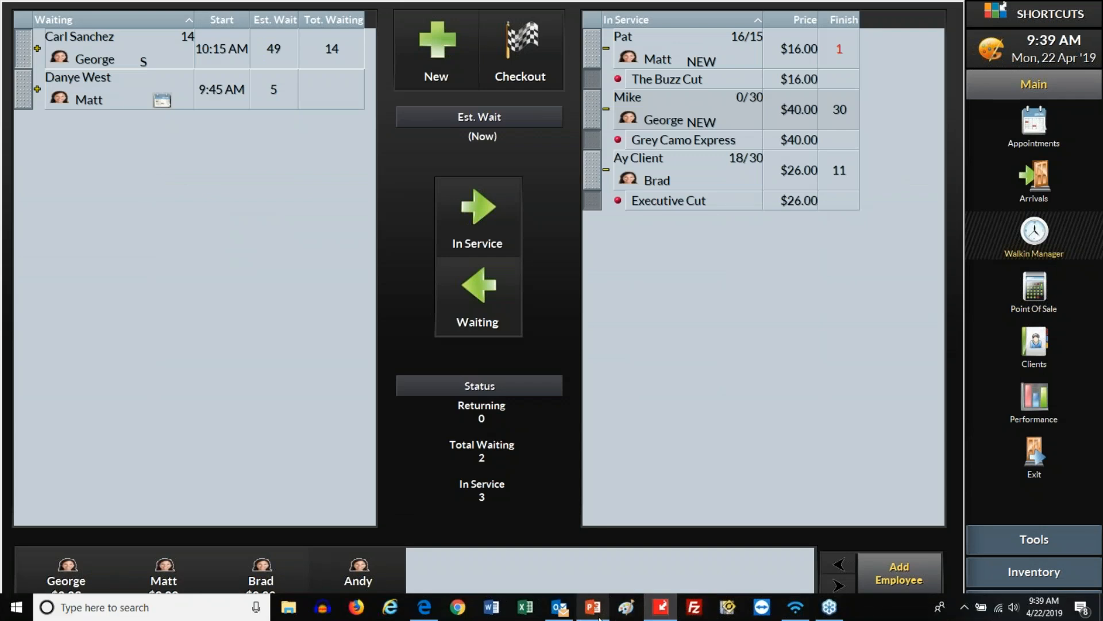
left_click(593, 607)
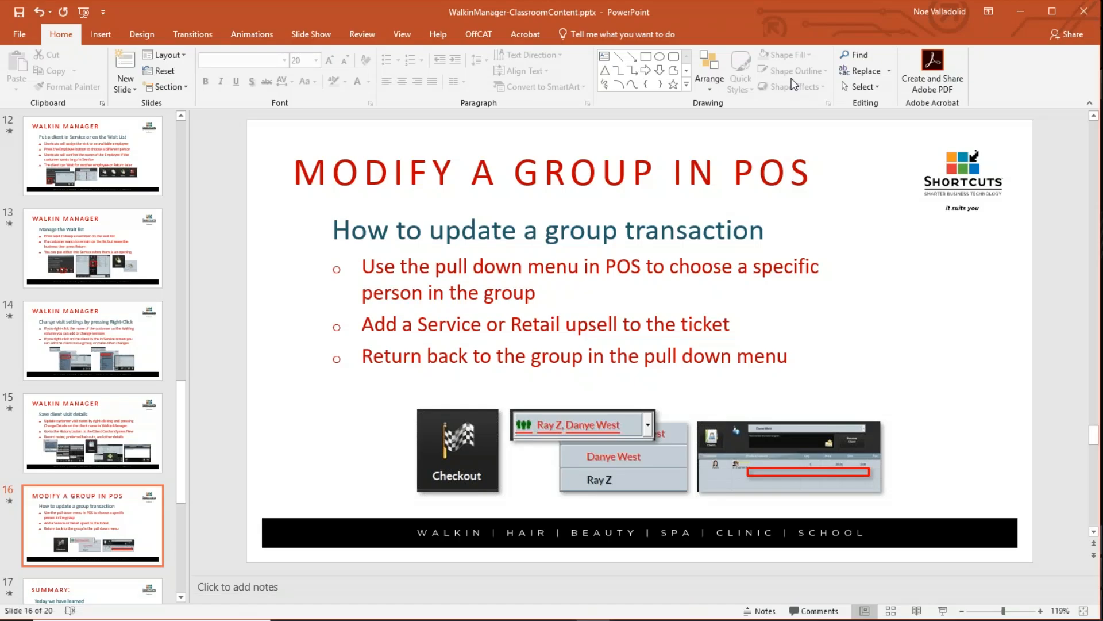
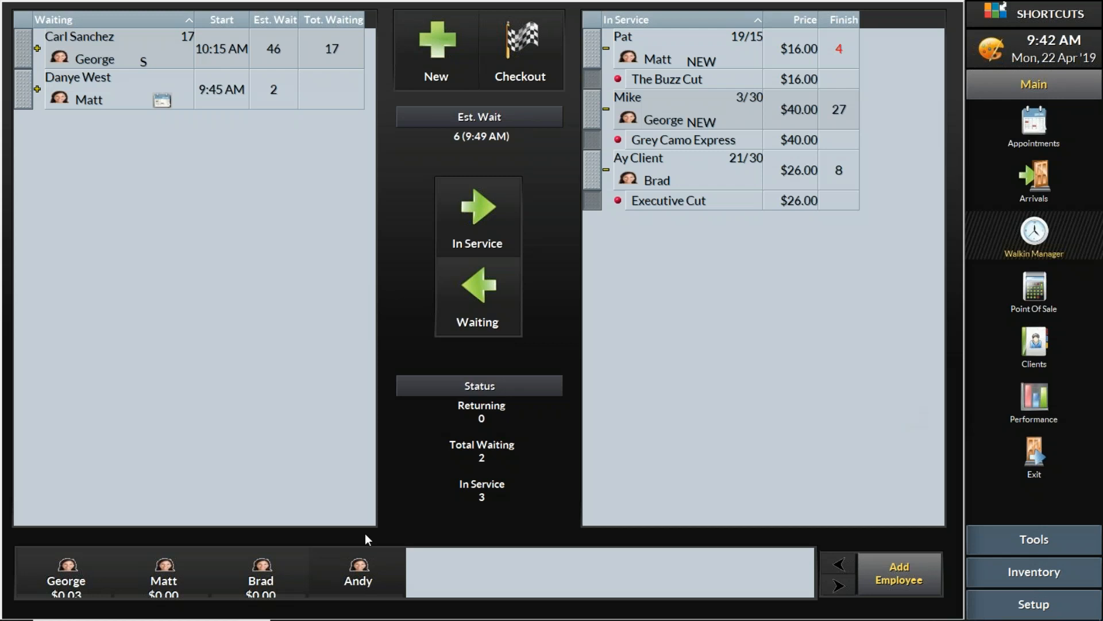
Mark the fourth stylist as back from away
left_click(356, 571)
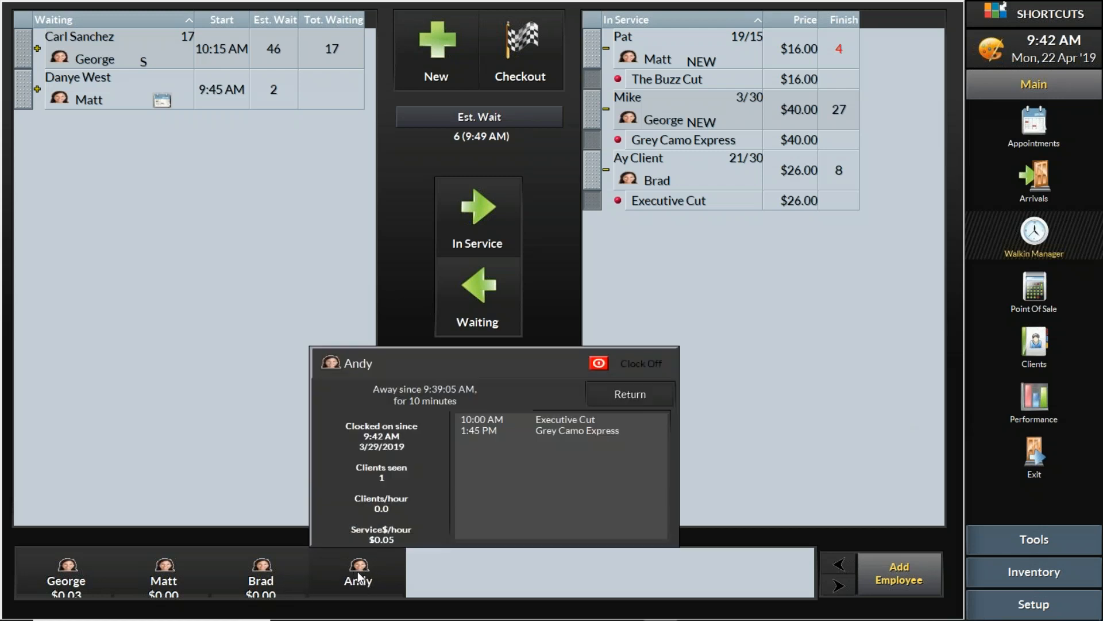
left_click(360, 571)
left_click(360, 572)
left_click(647, 393)
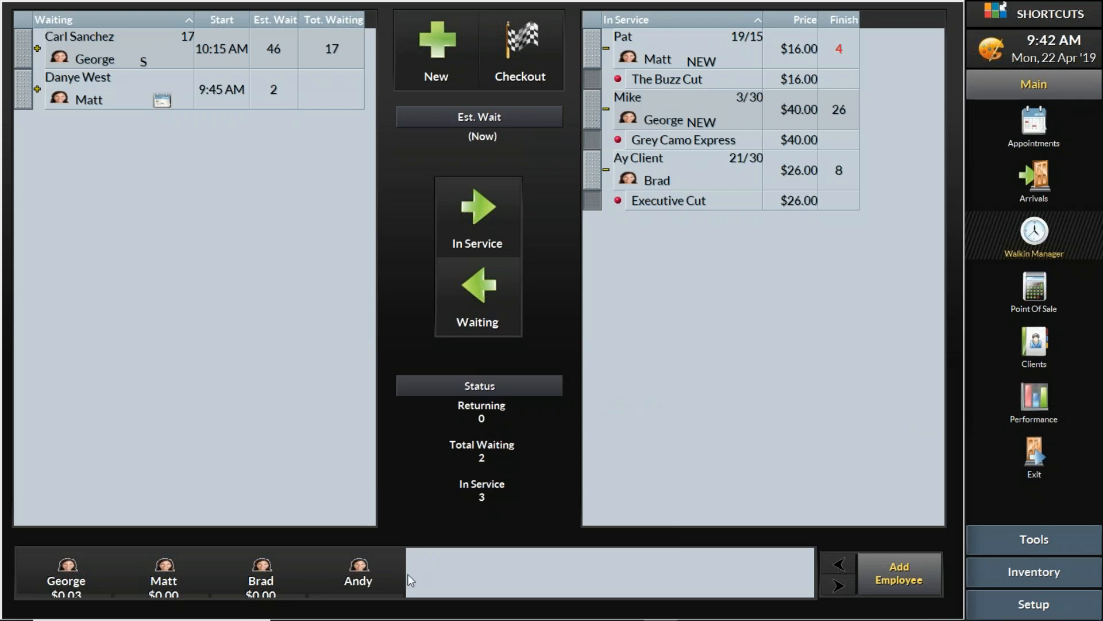
Set the fourth stylist away for 30 Minutes
left_click(364, 579)
left_click(409, 396)
left_click(409, 514)
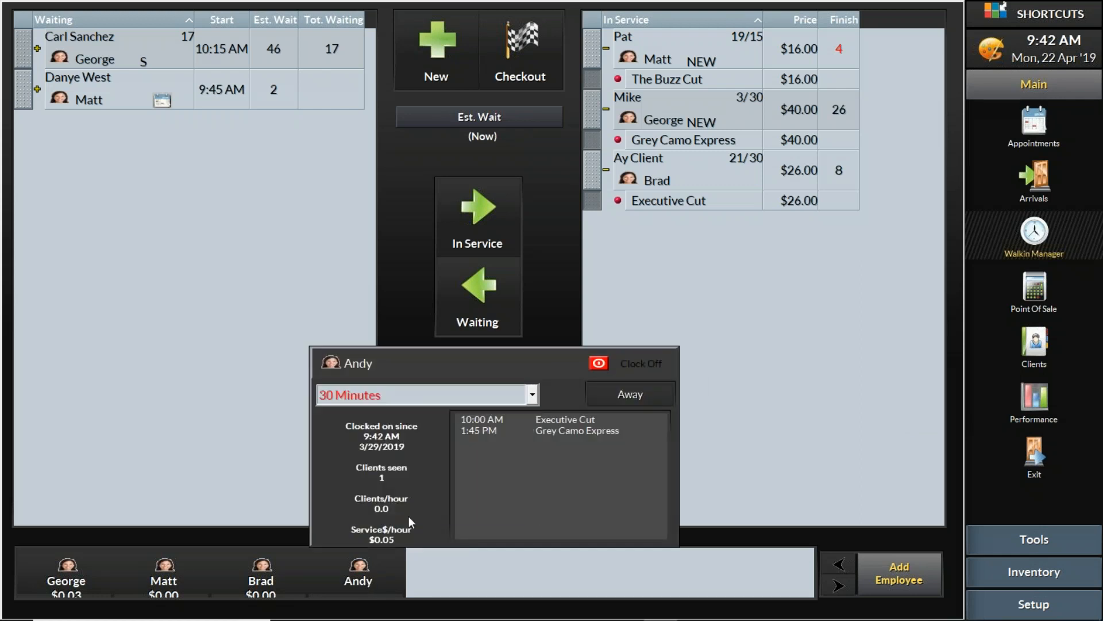
left_click(631, 399)
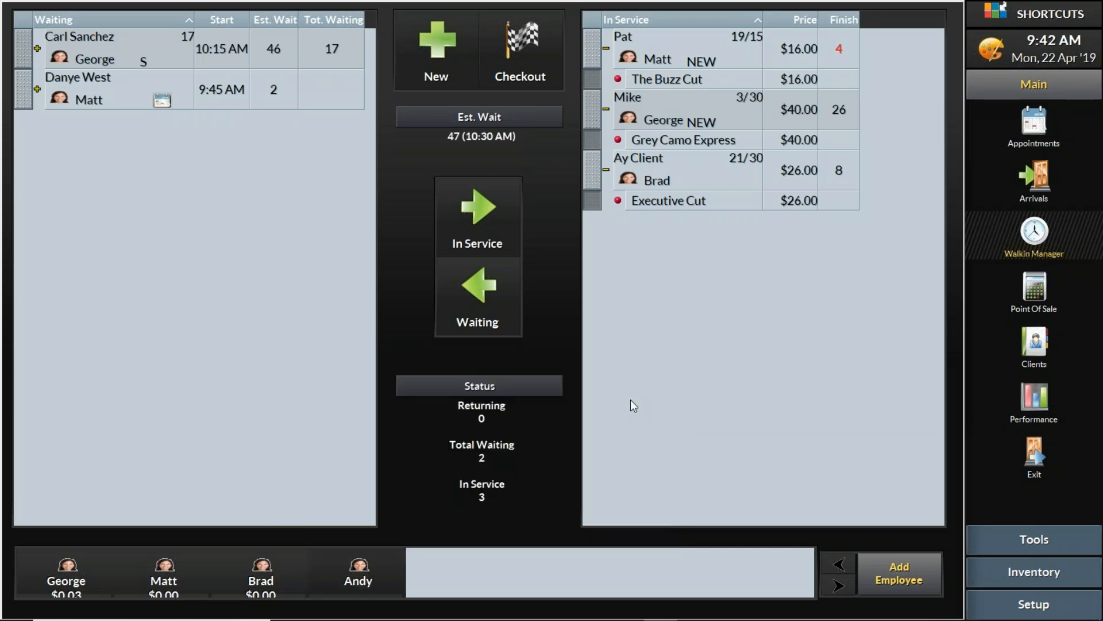
left_click(1036, 400)
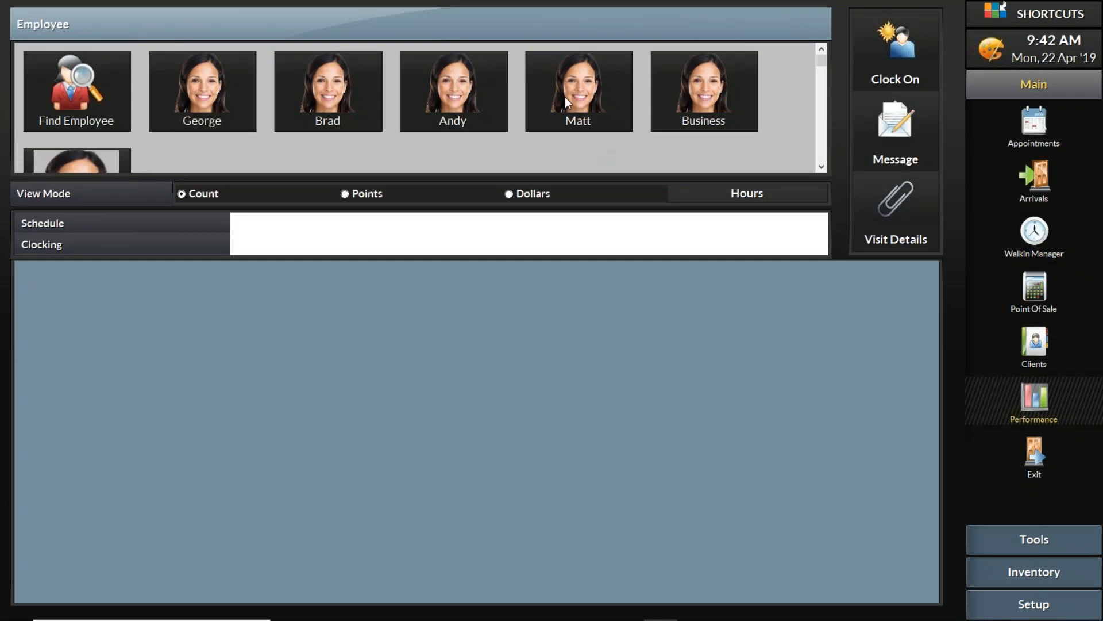
View the away stylist's services and dollars for today, week and month
left_click(577, 104)
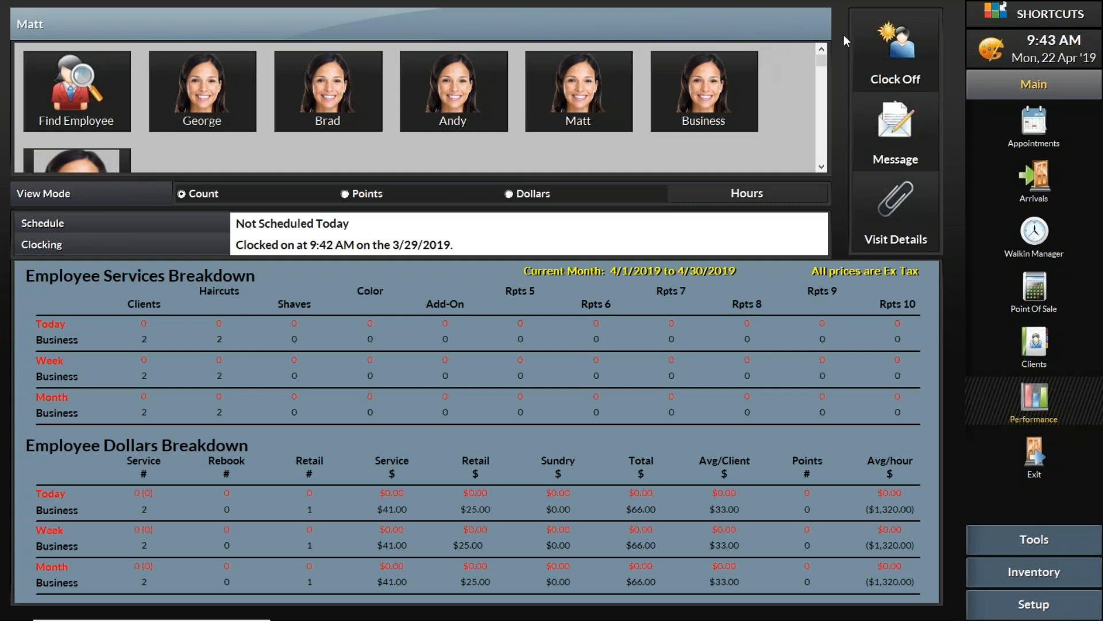
left_click(458, 108)
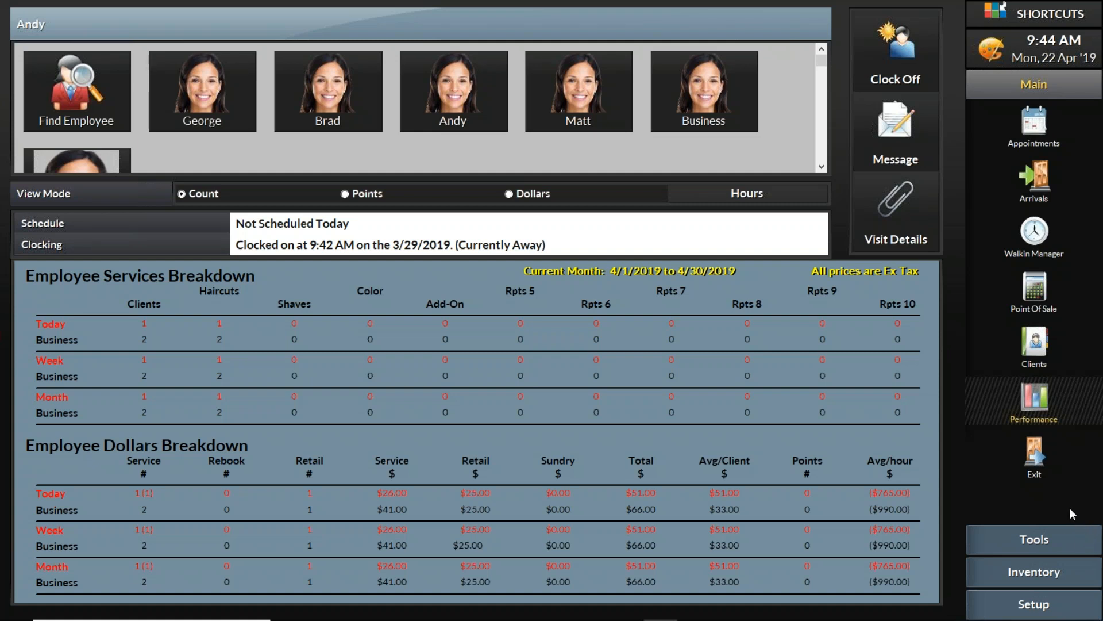
left_click(1055, 540)
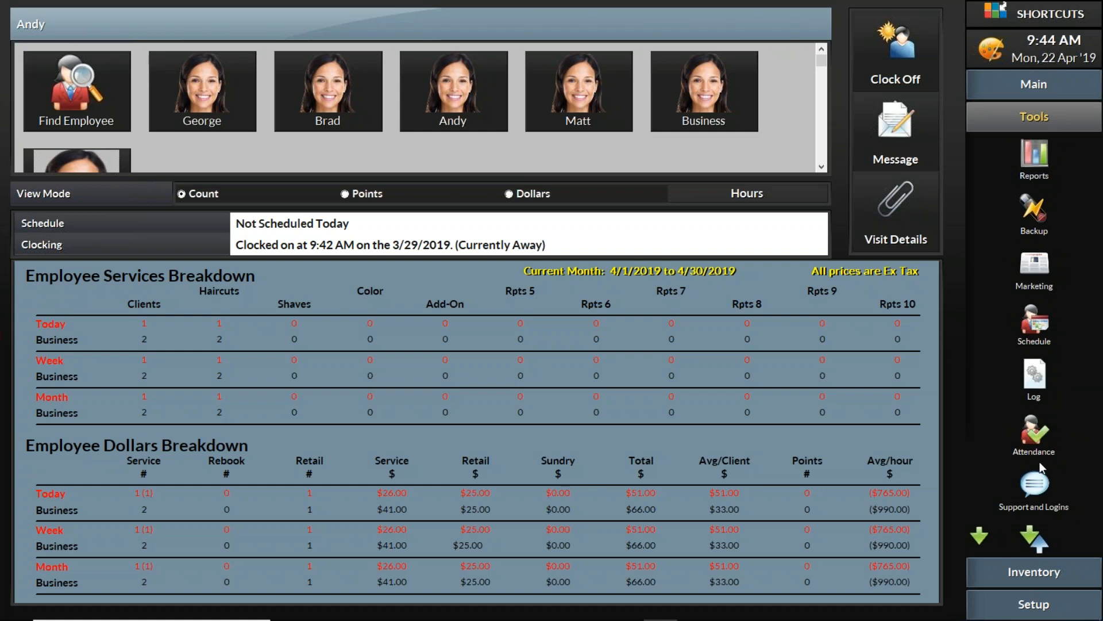
left_click(1036, 339)
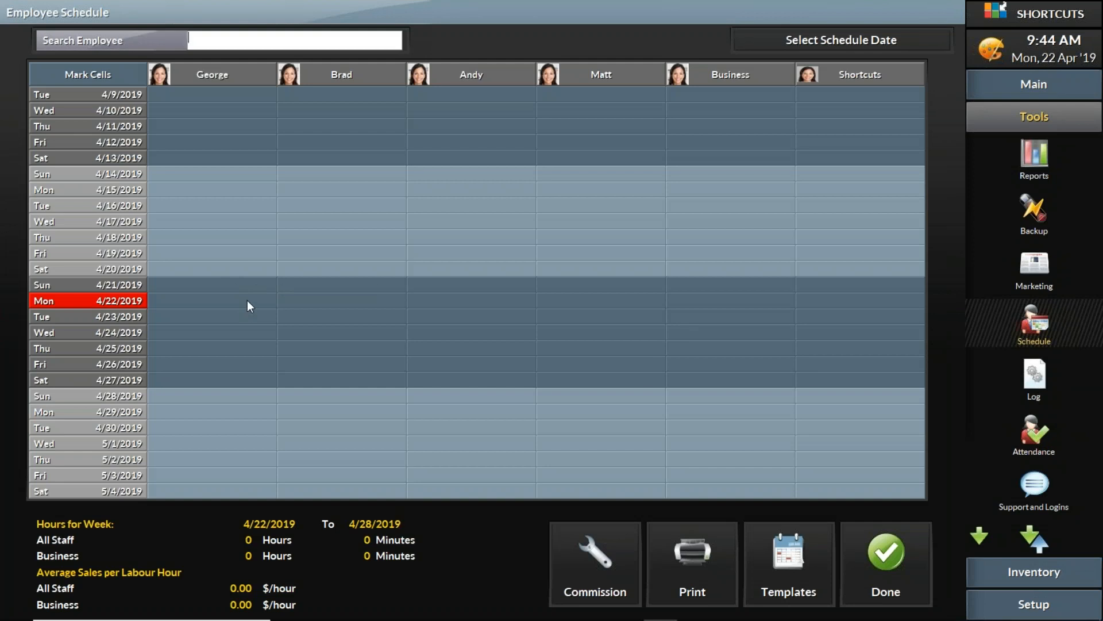
Schedule the third-column stylist on Mon 4/22 for 9:00 AM–12:00 PM and 1:00–5:00 PM Normal shifts
left_click(453, 302)
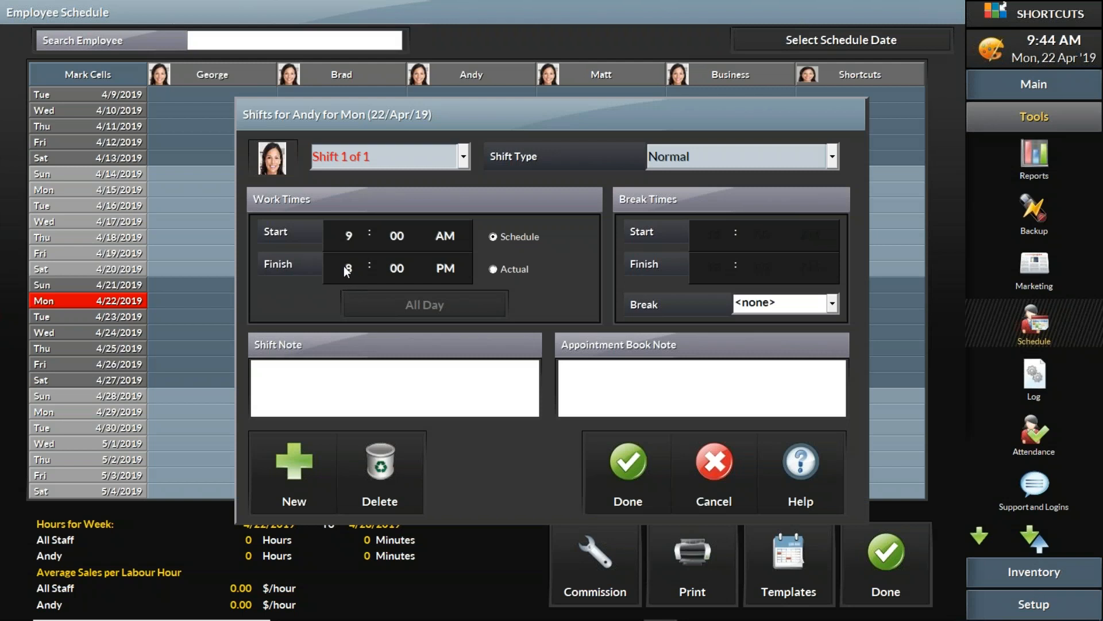
left_click(348, 268)
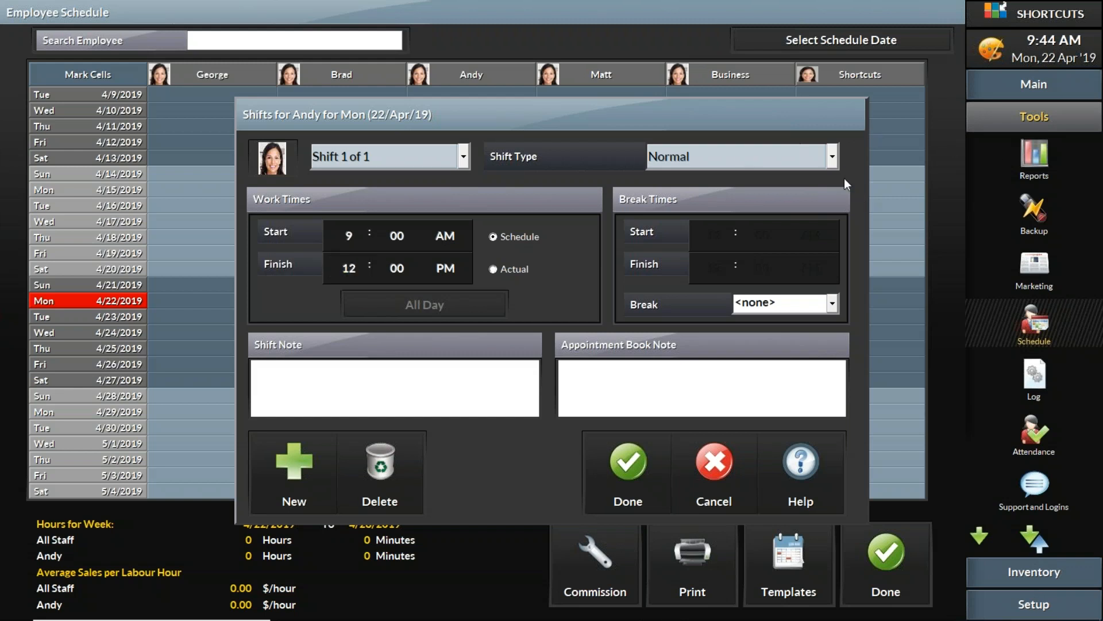
left_click(835, 156)
left_click(835, 156)
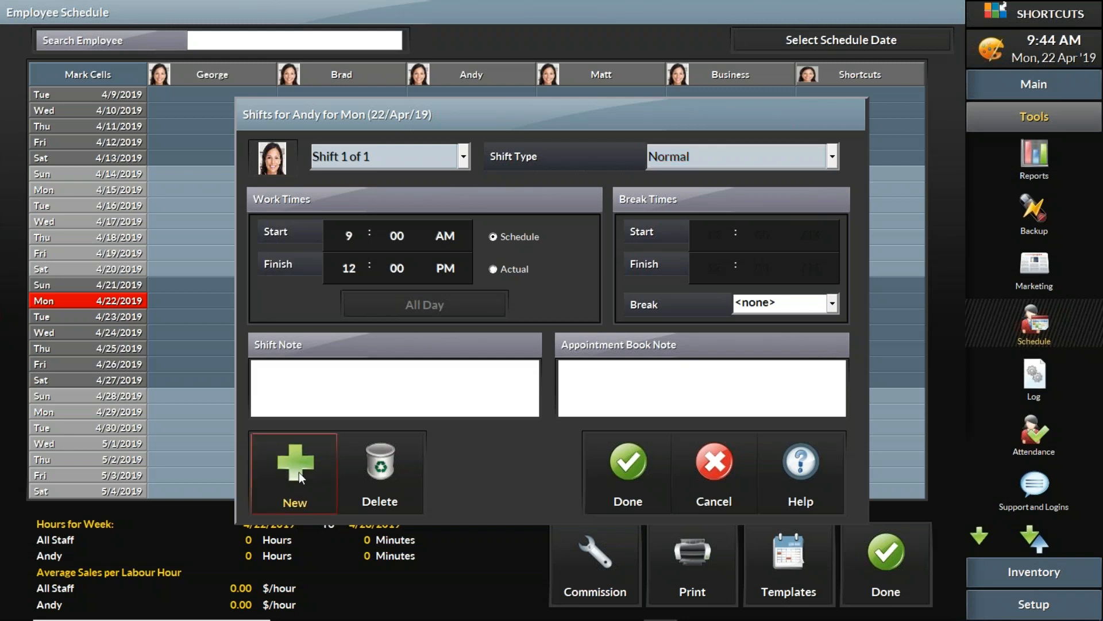
left_click(288, 458)
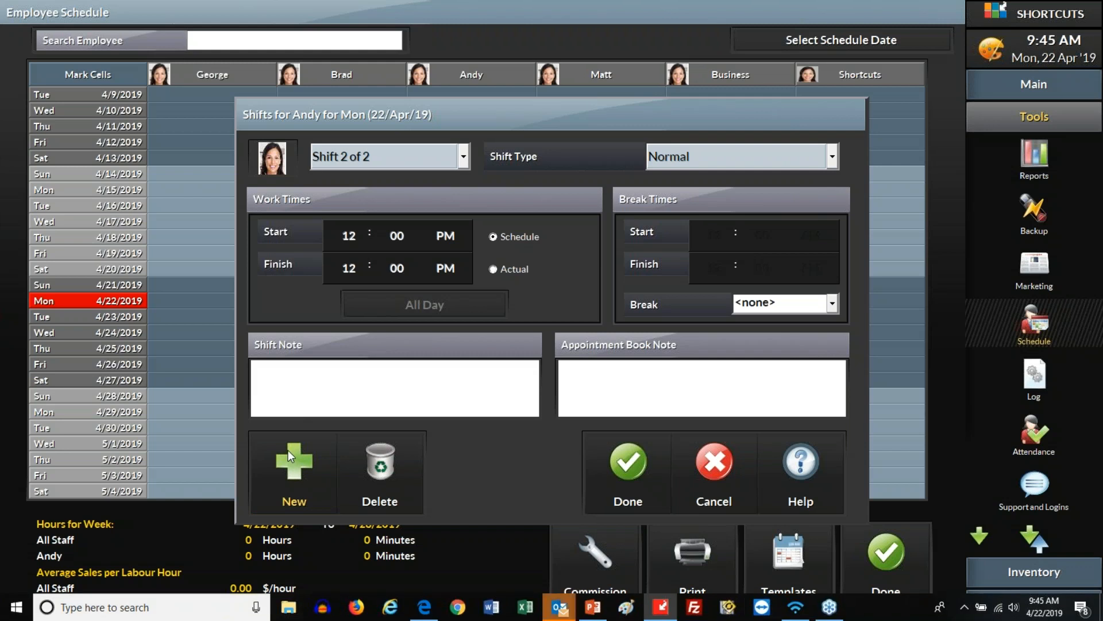
left_click(351, 268)
left_click(350, 241)
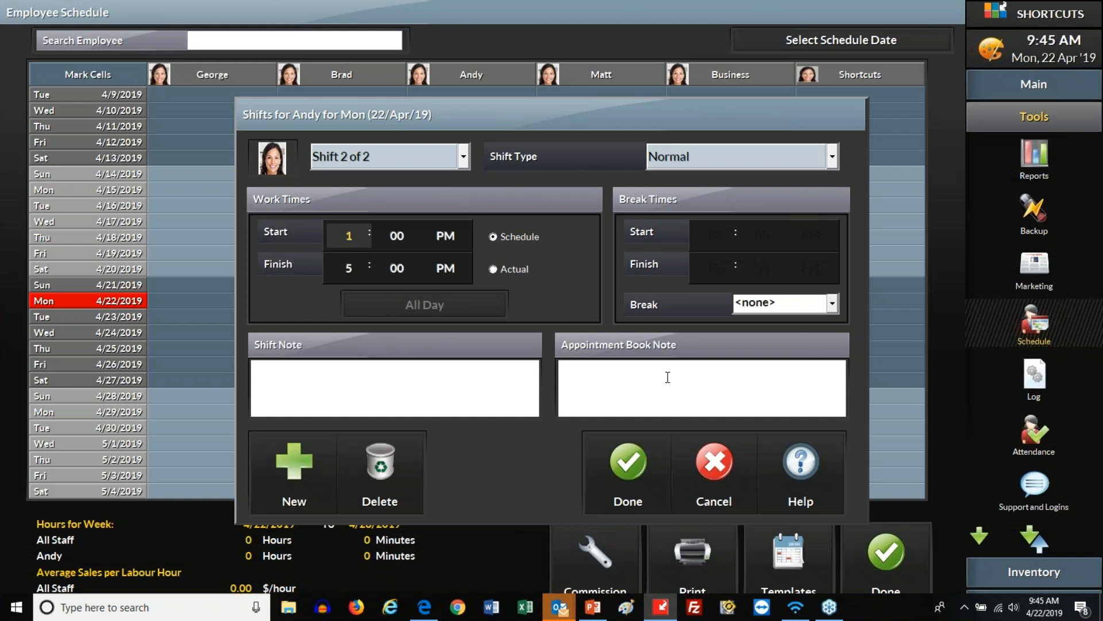
left_click(633, 468)
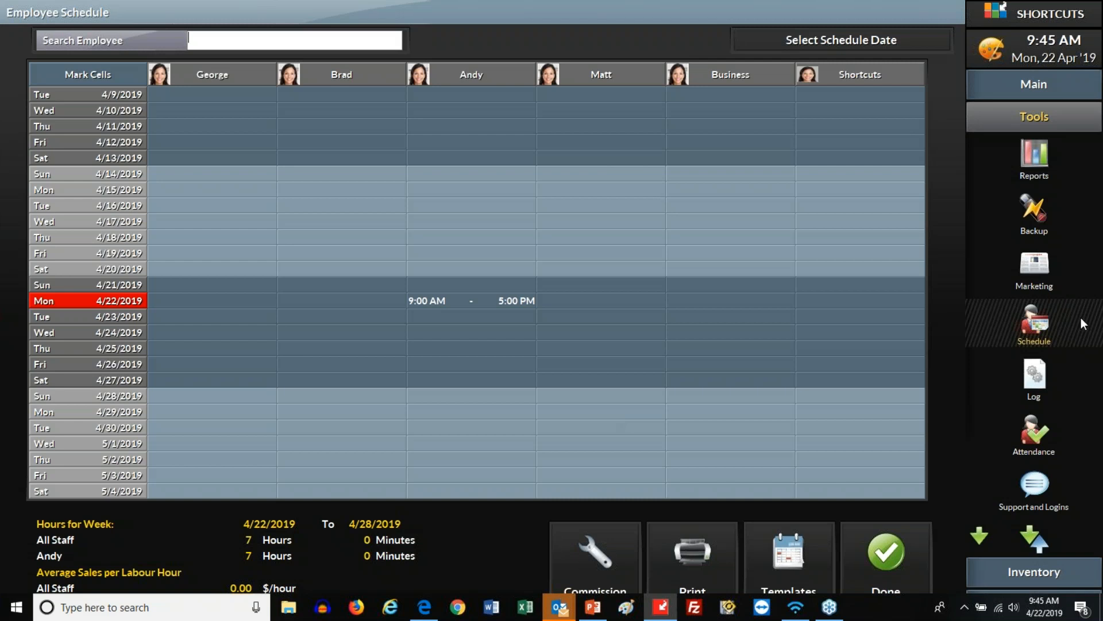
Delete Shift 2 of 2 and then the remaining Mon 4/22 shift
double_click(526, 303)
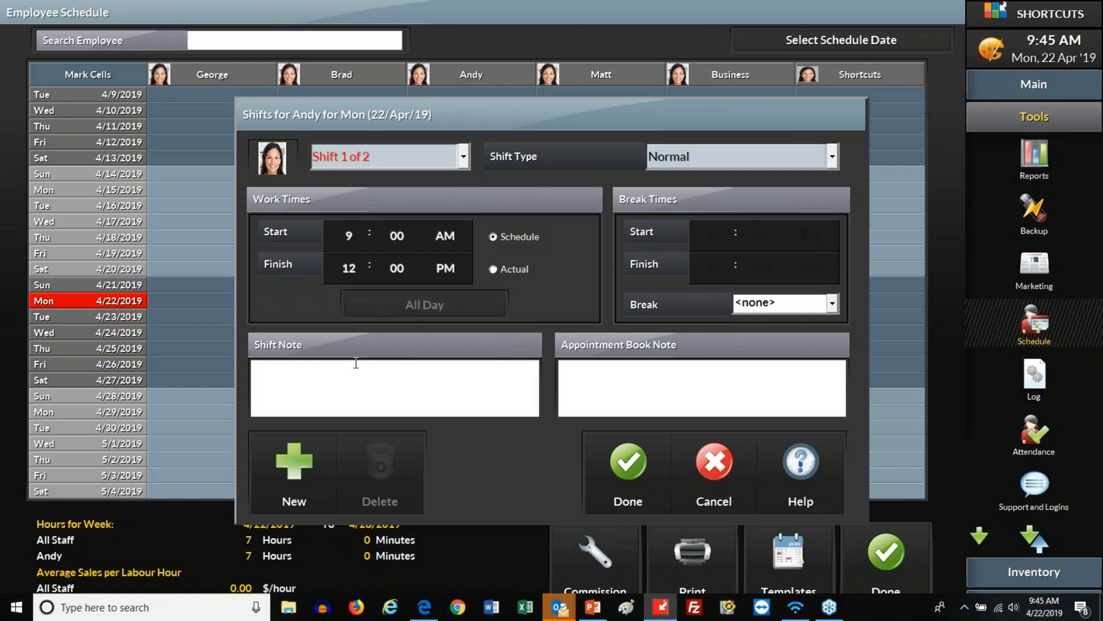
left_click(456, 162)
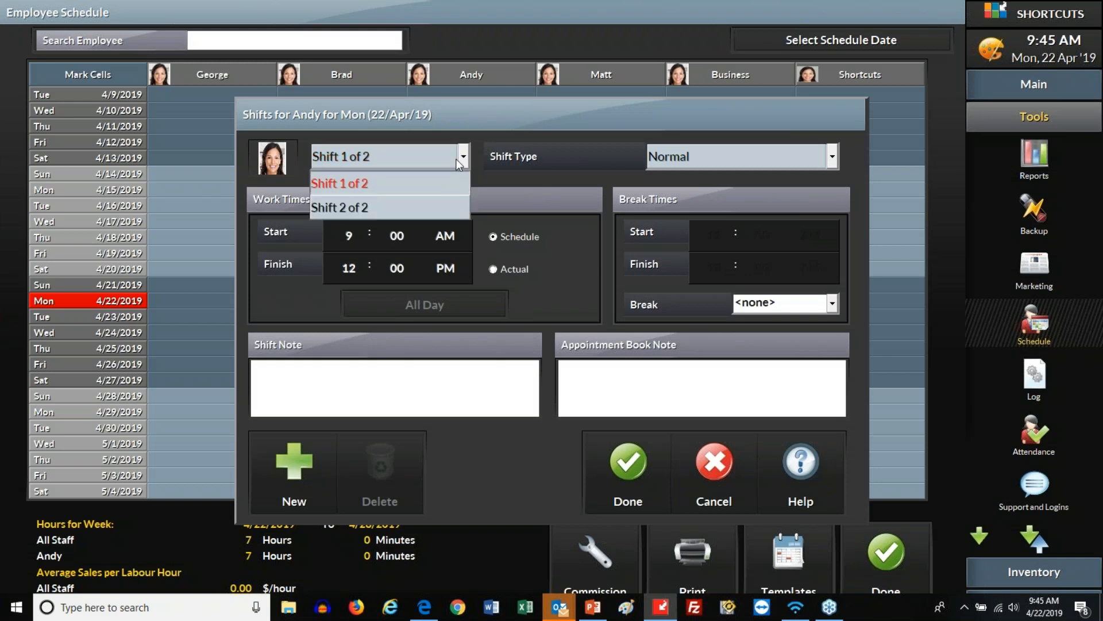
left_click(419, 209)
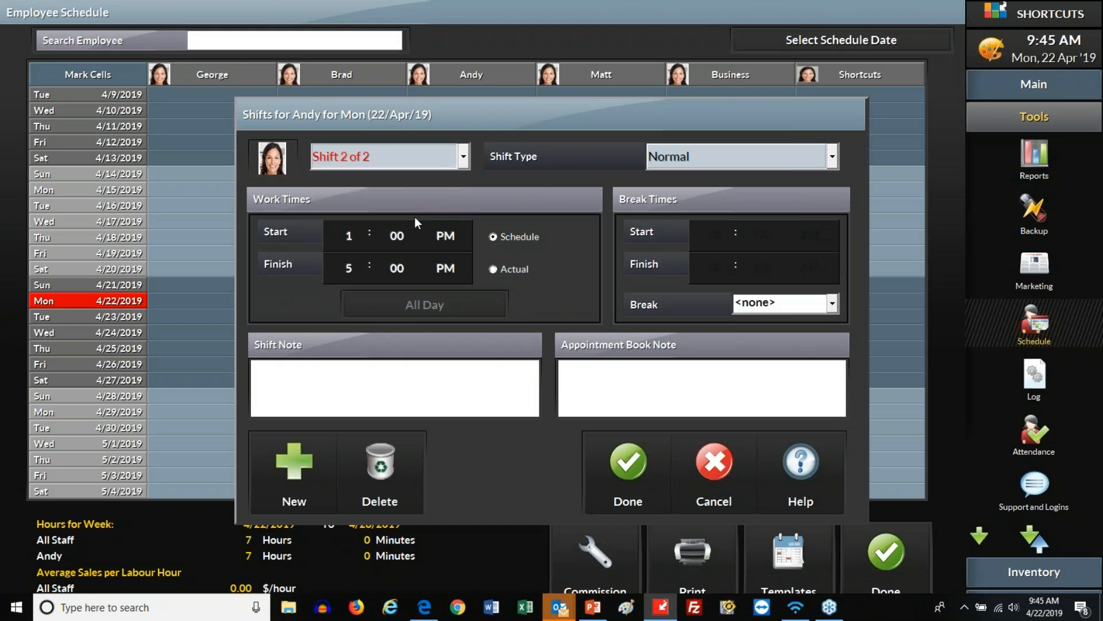
left_click(384, 470)
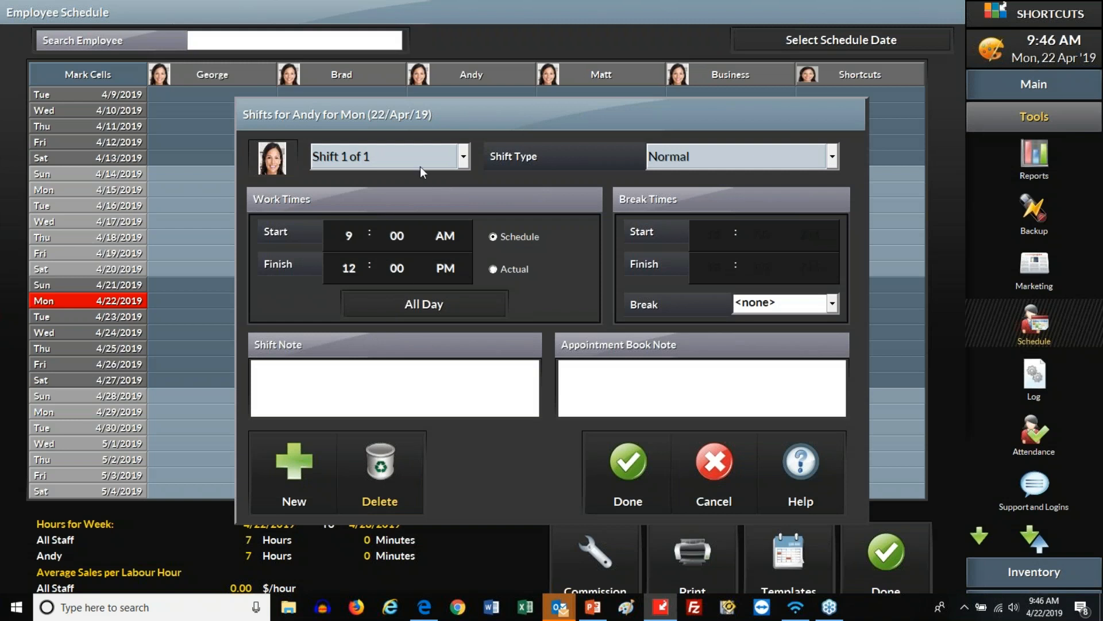
left_click(379, 468)
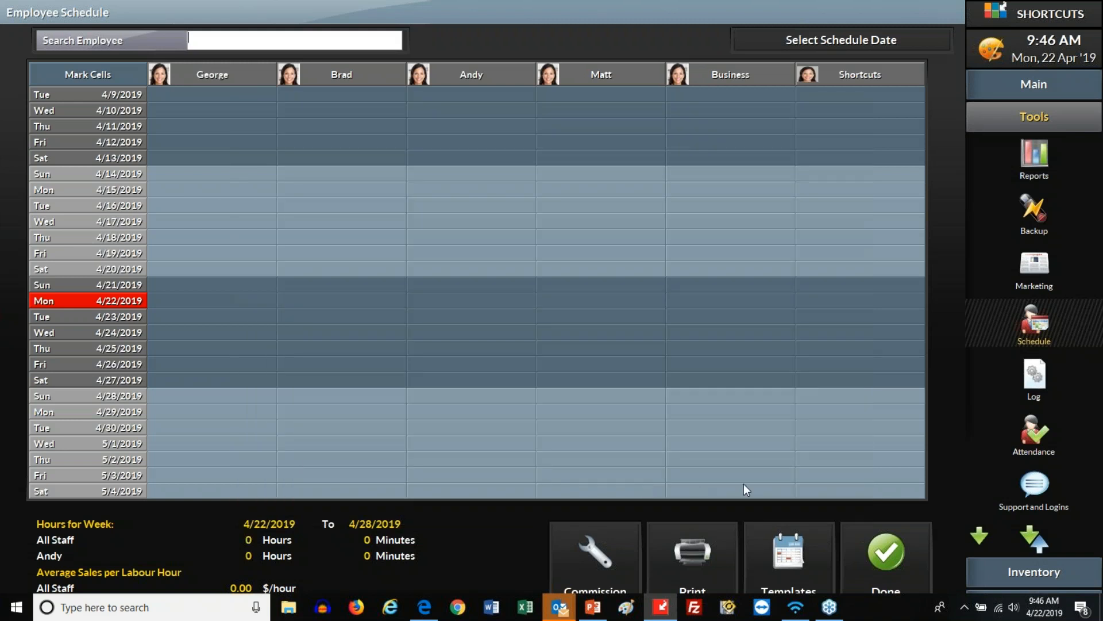
Close the schedule and go back to the Walkin Manager queue through Main
left_click(888, 549)
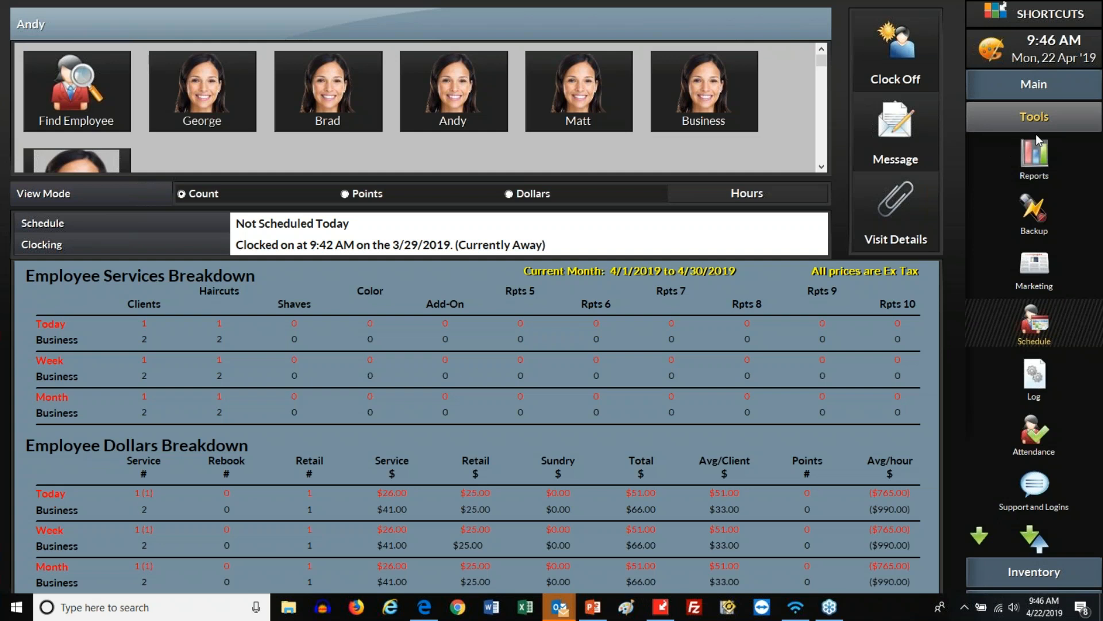
left_click(1034, 86)
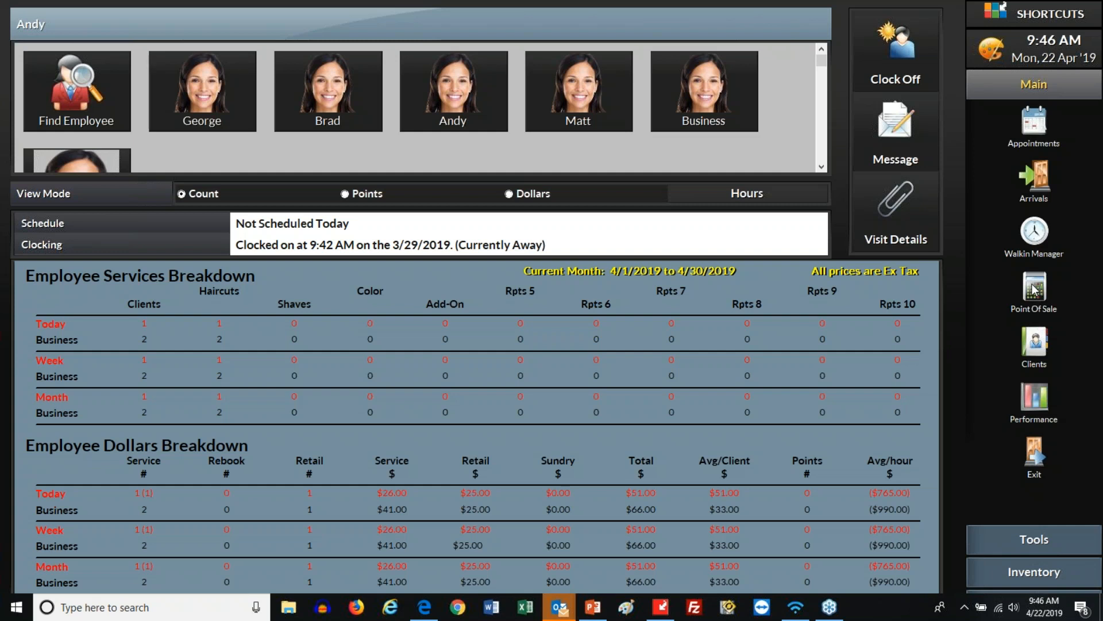
left_click(1033, 232)
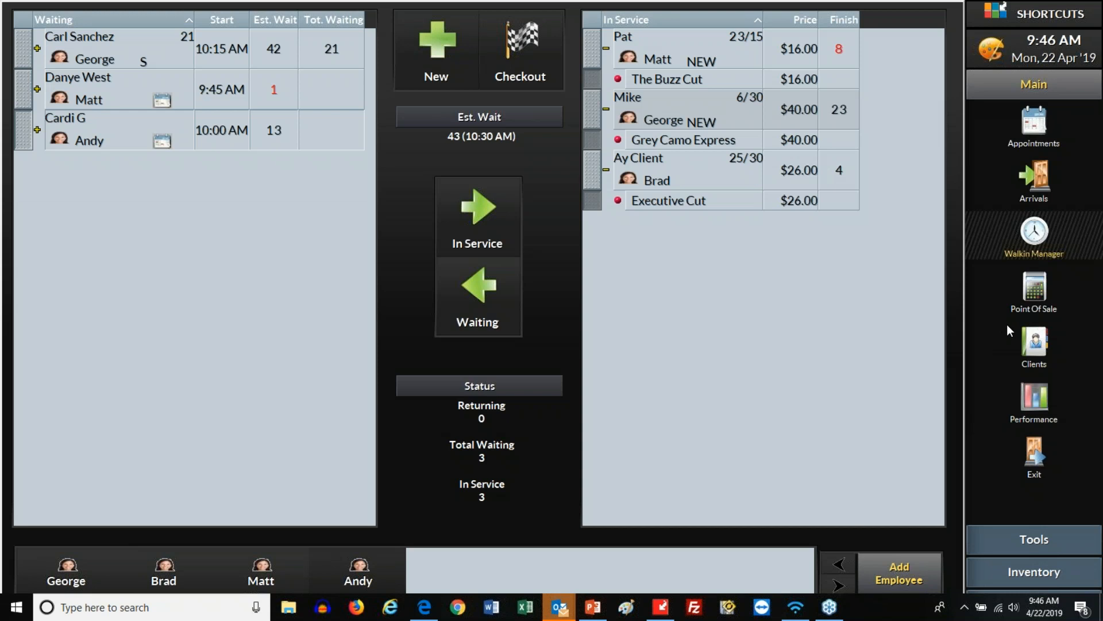
left_click(23, 89)
Mark the second waiting client as Returning, then set her back to Waiting
left_click(24, 92)
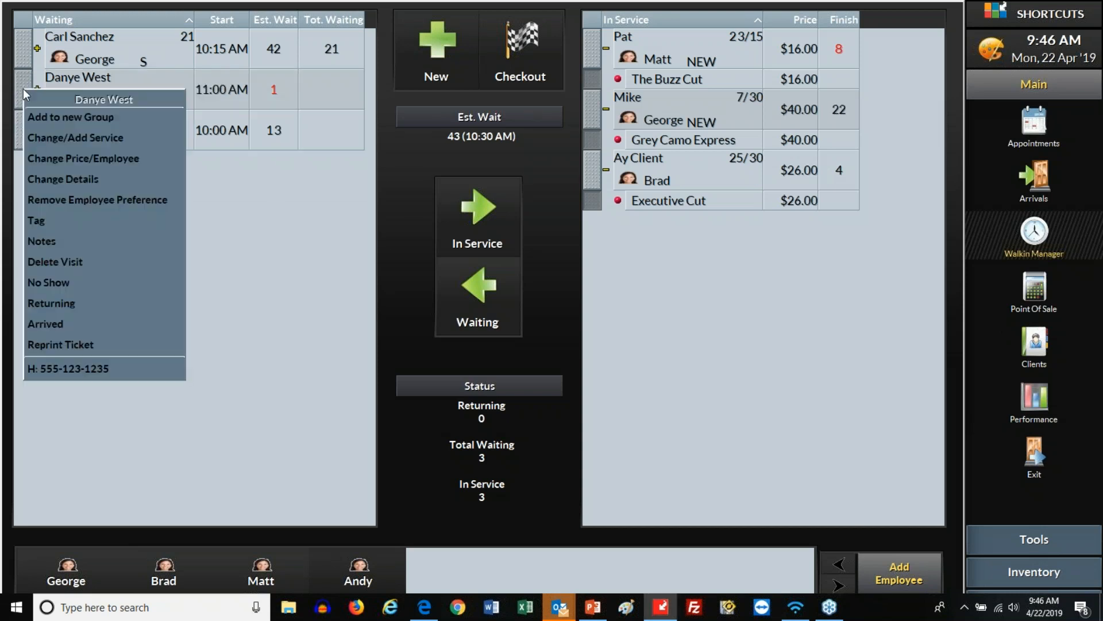
left_click(79, 304)
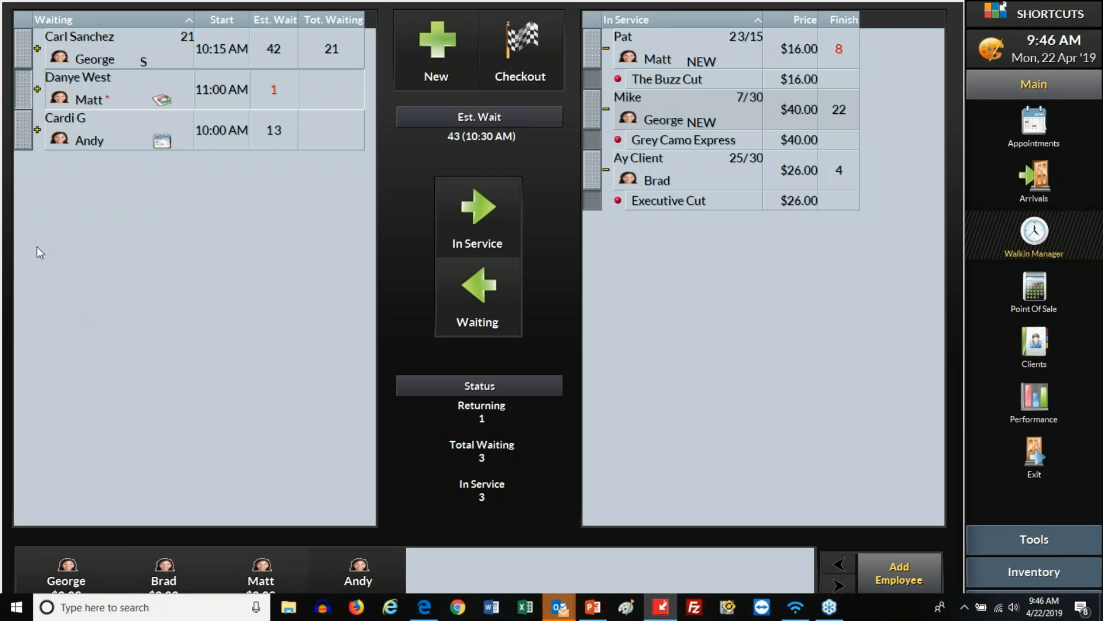
left_click(25, 93)
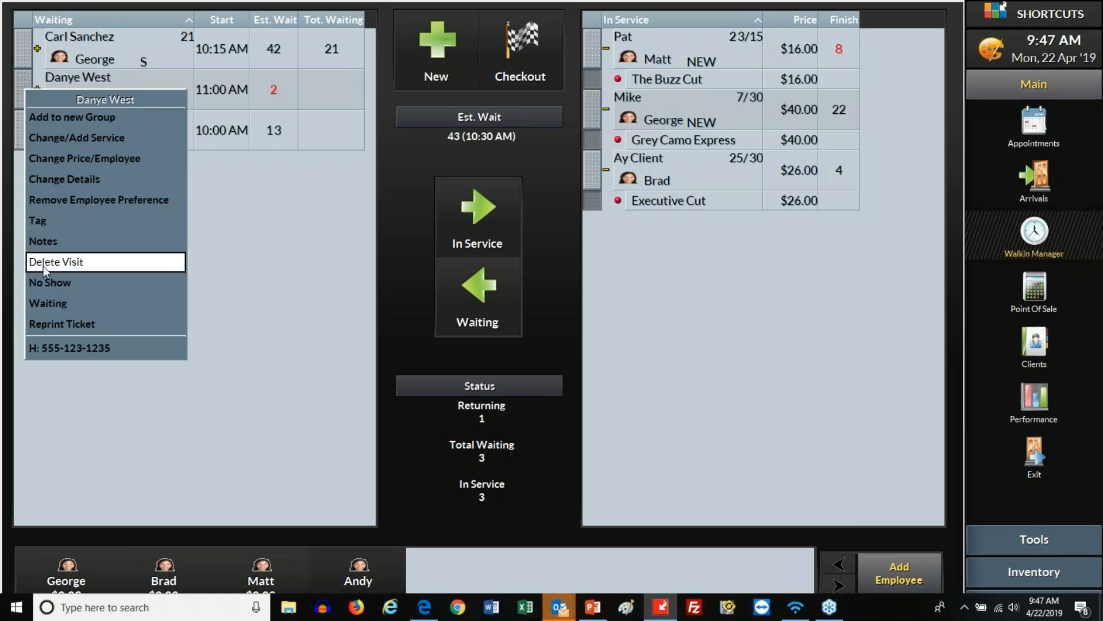
left_click(81, 304)
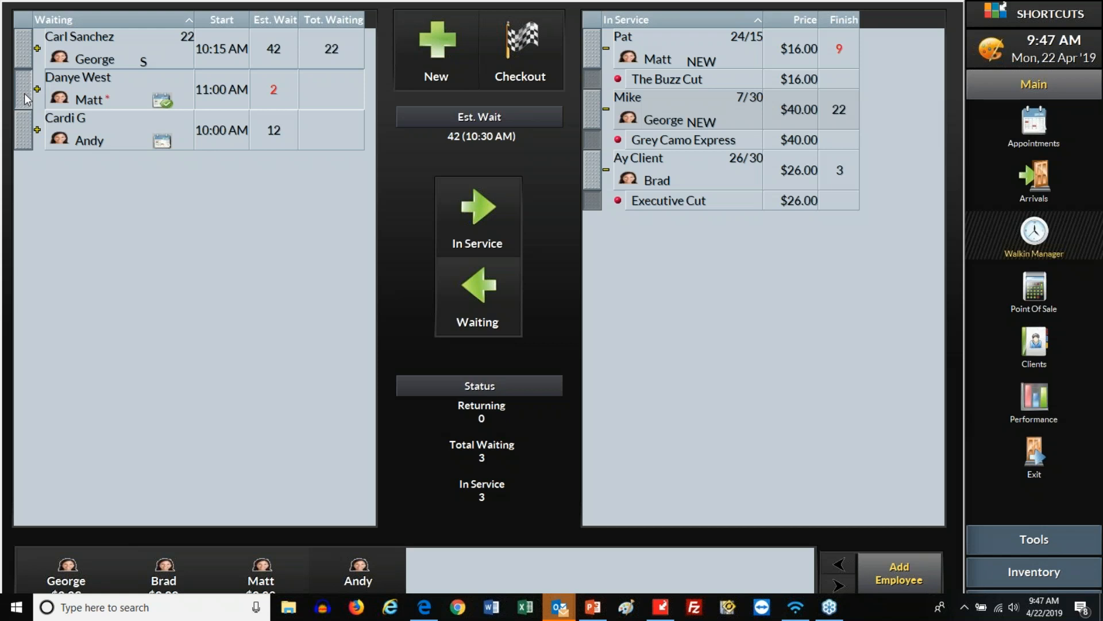
Delete the first waiting client's walk-in visit and confirm the removal
right_click(21, 50)
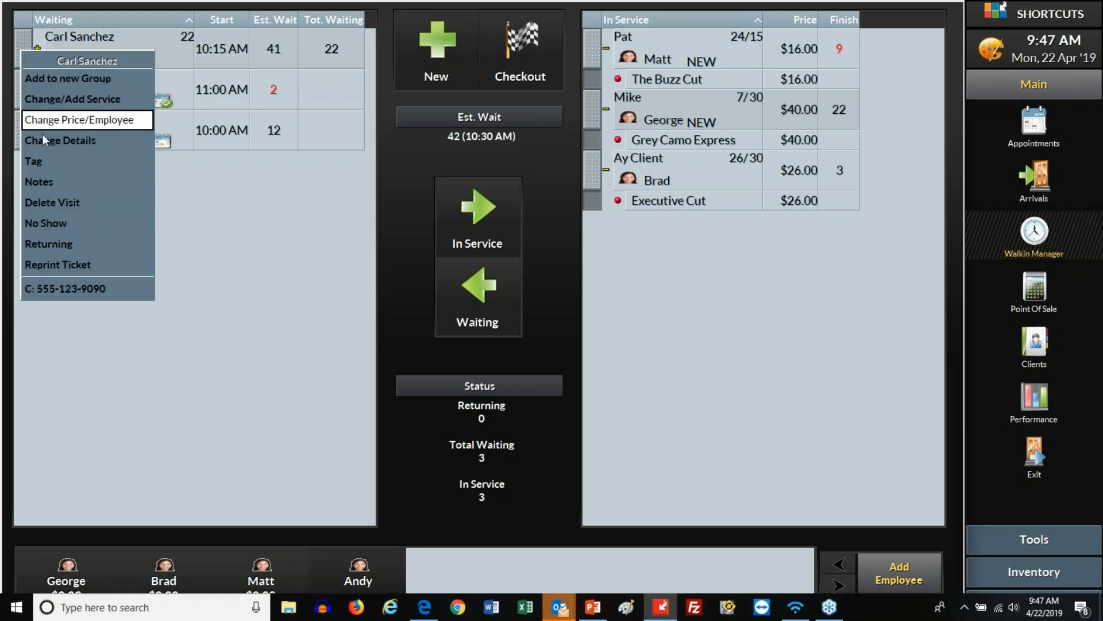
left_click(80, 203)
left_click(667, 326)
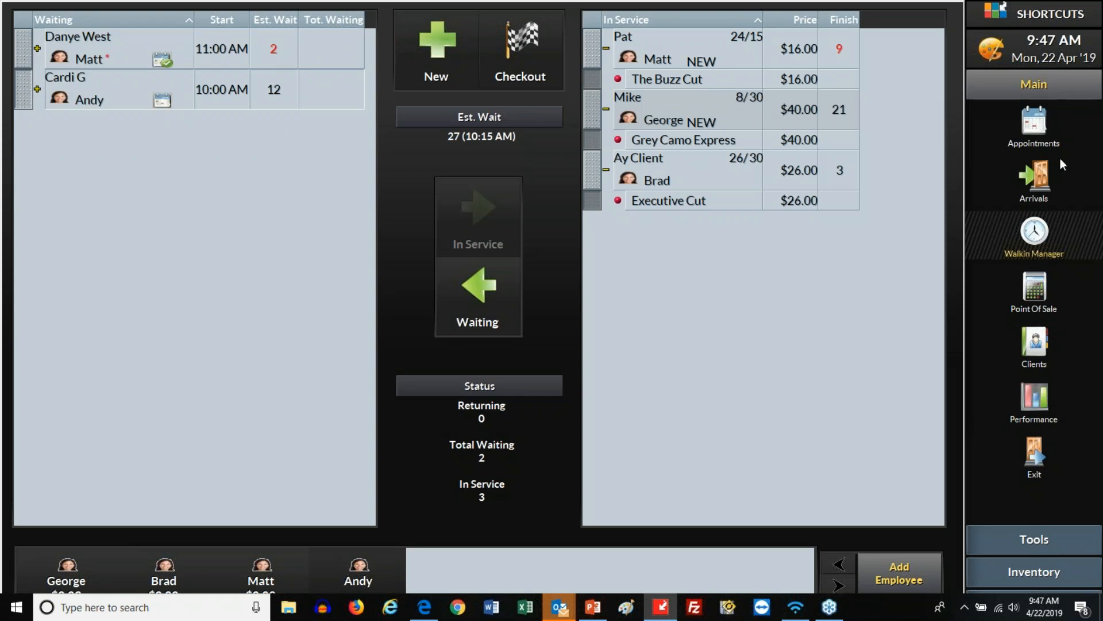
Start a 1:00 PM appointment for the removed walk-in client, tagged Shop Regular
left_click(1041, 124)
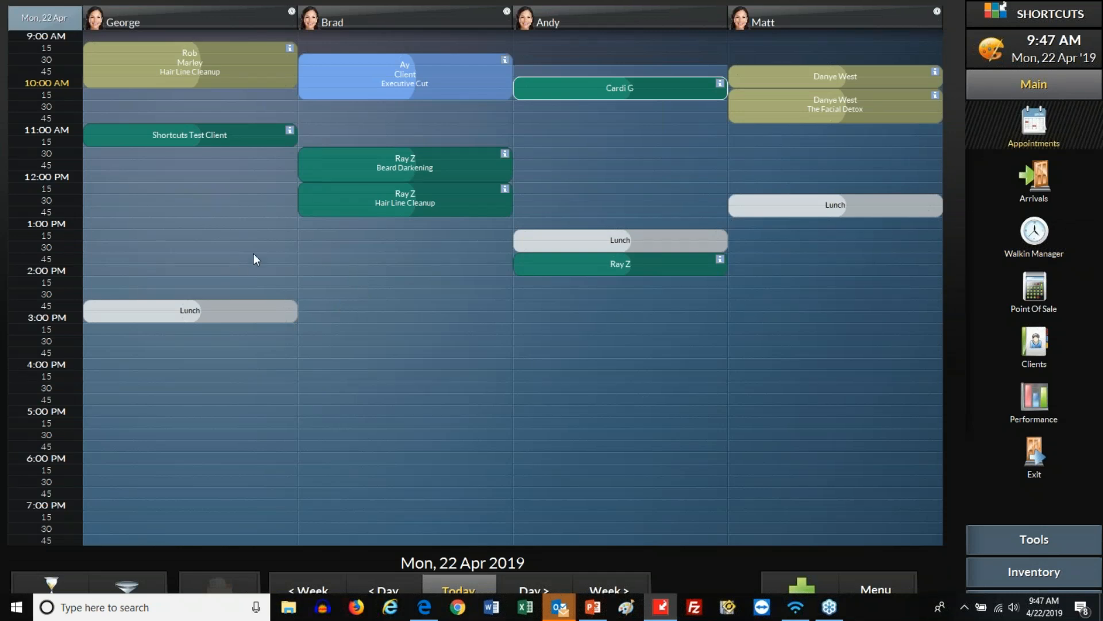
left_click(139, 227)
left_click_drag(248, 529, 238, 302)
left_click_drag(239, 235, 239, 231)
left_click(171, 405)
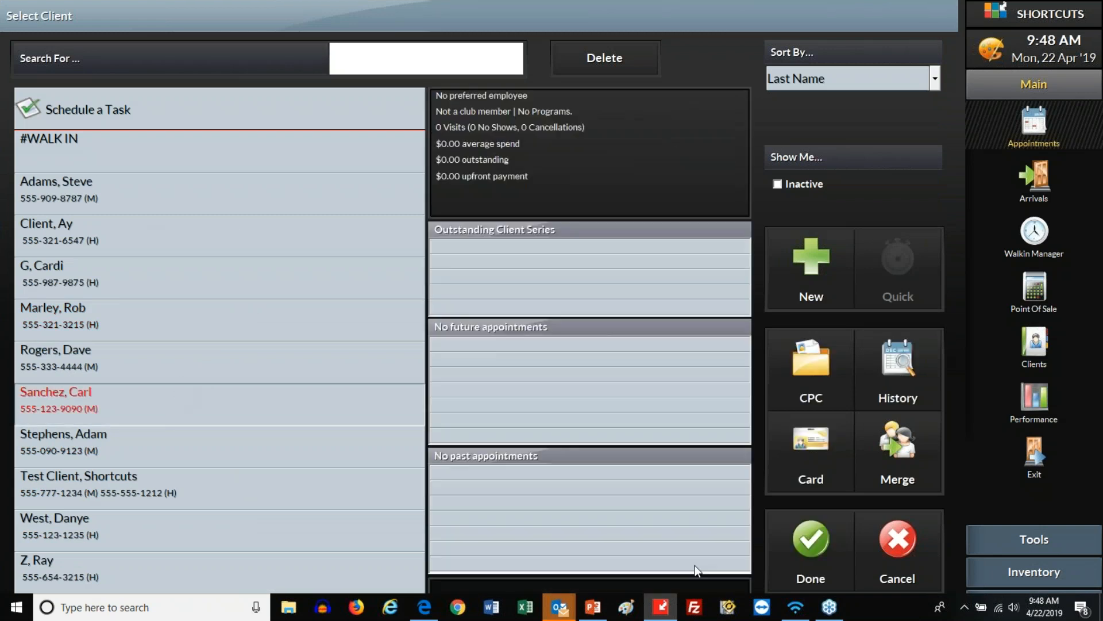
left_click(795, 554)
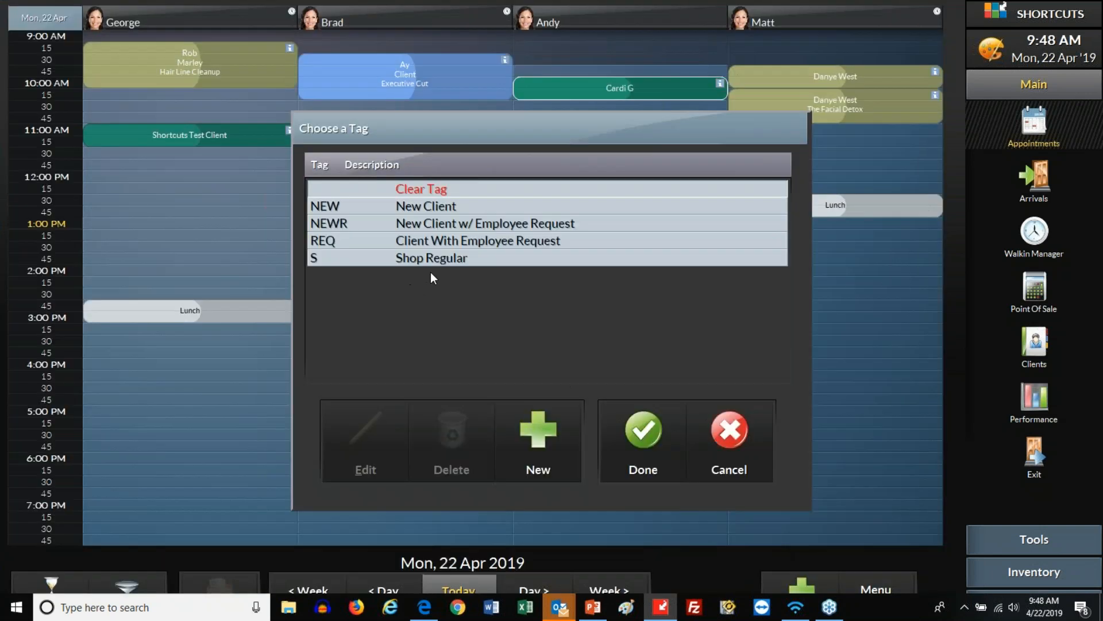
left_click(453, 210)
left_click(455, 260)
left_click(647, 426)
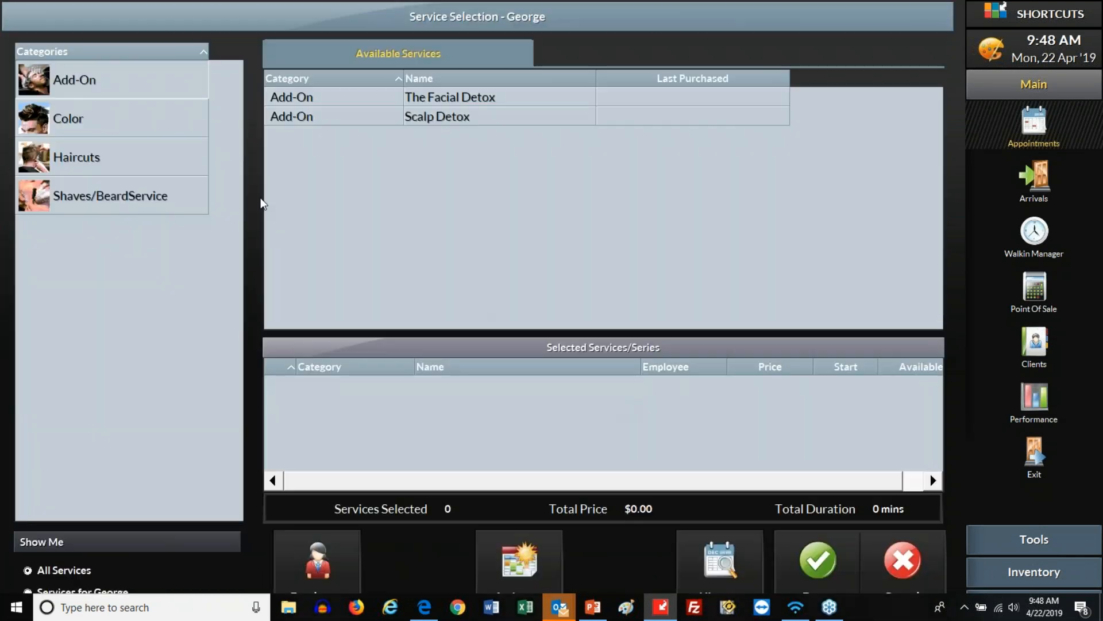
Add The Head Shave and Express Beard Trim services and book the appointment
left_click(151, 194)
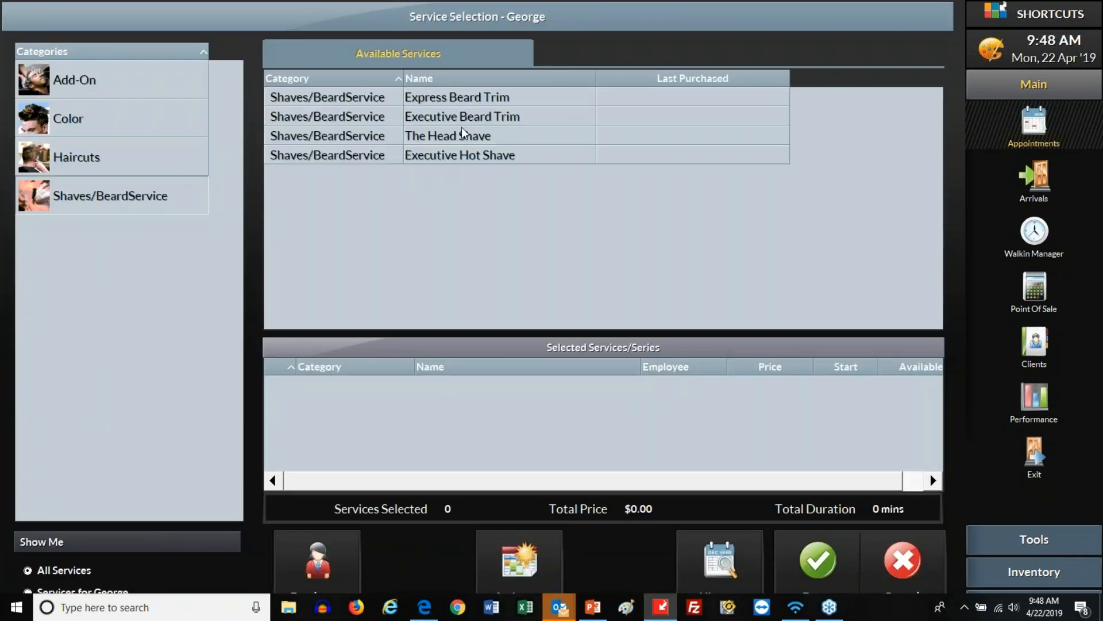
double_click(469, 141)
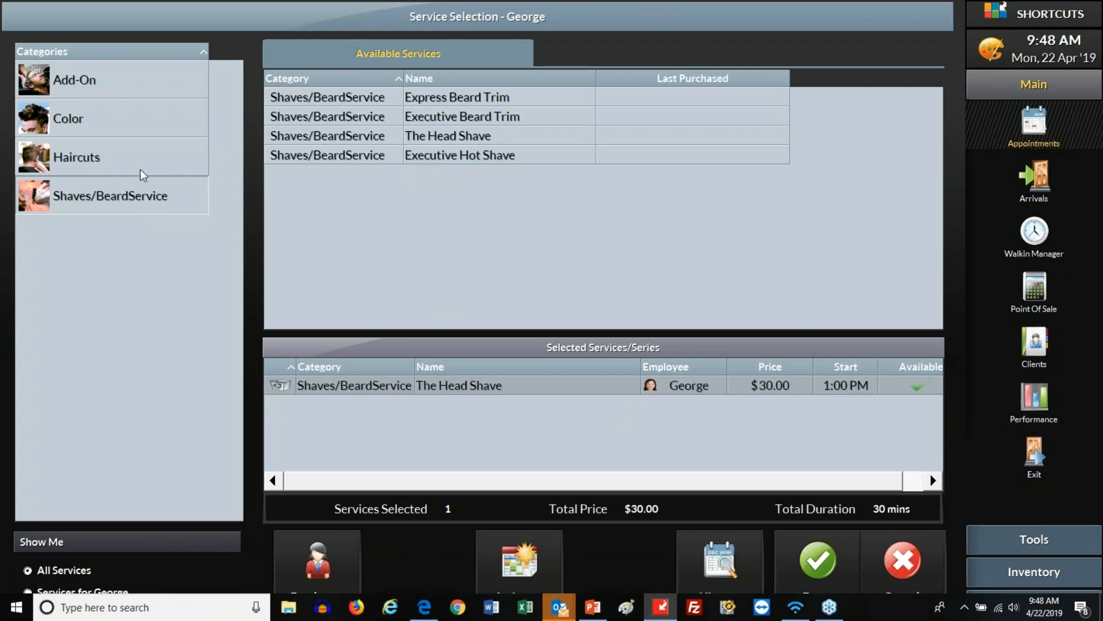
double_click(458, 103)
left_click(828, 571)
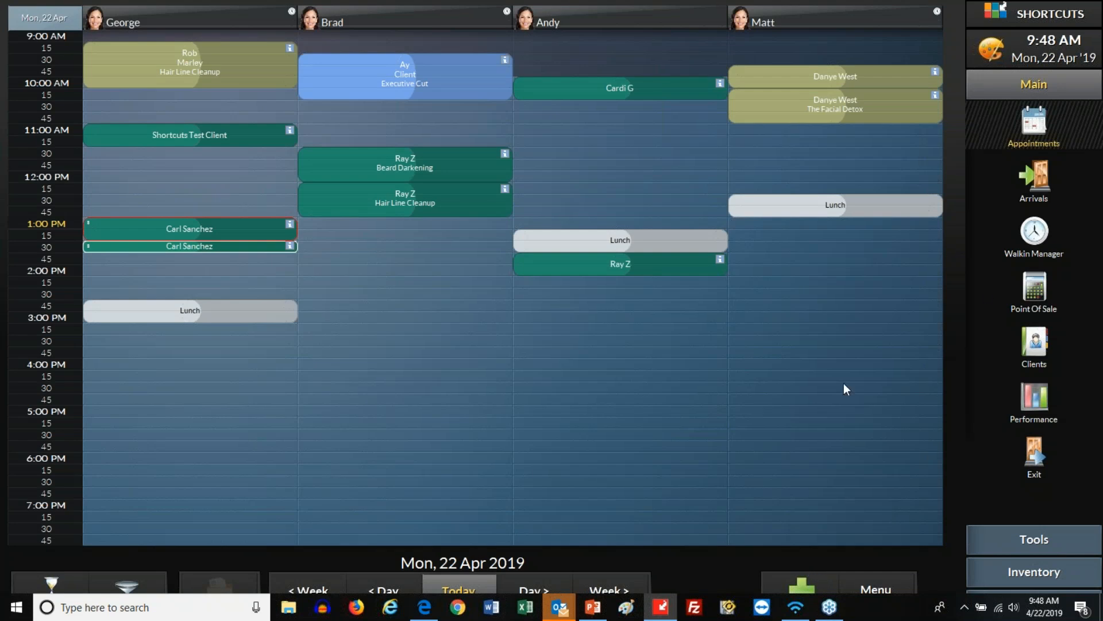
left_click(1035, 233)
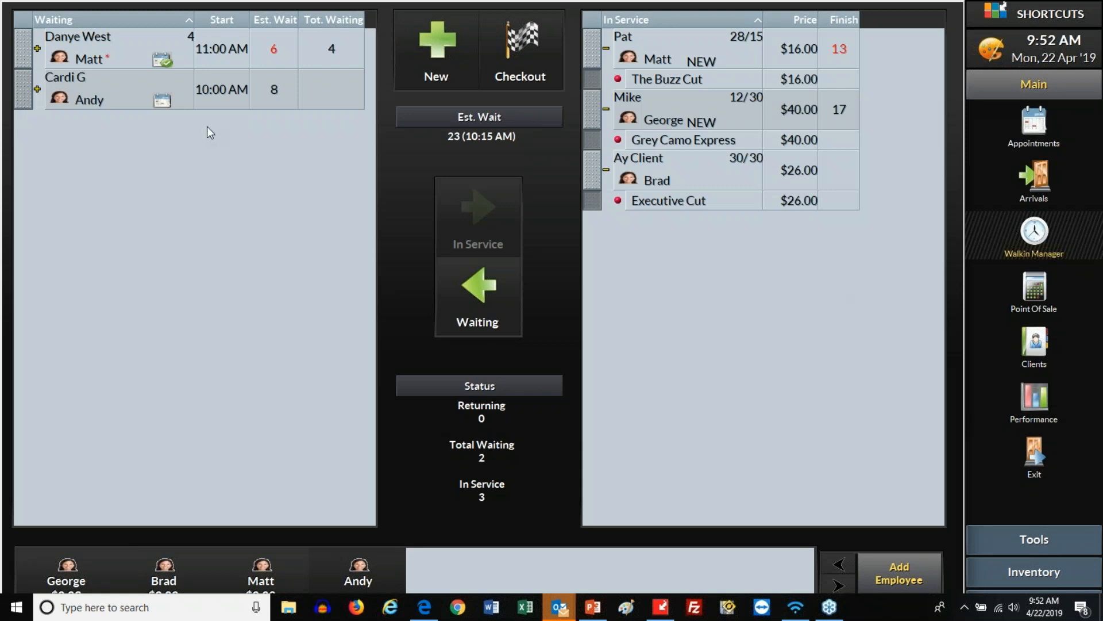
left_click(117, 93)
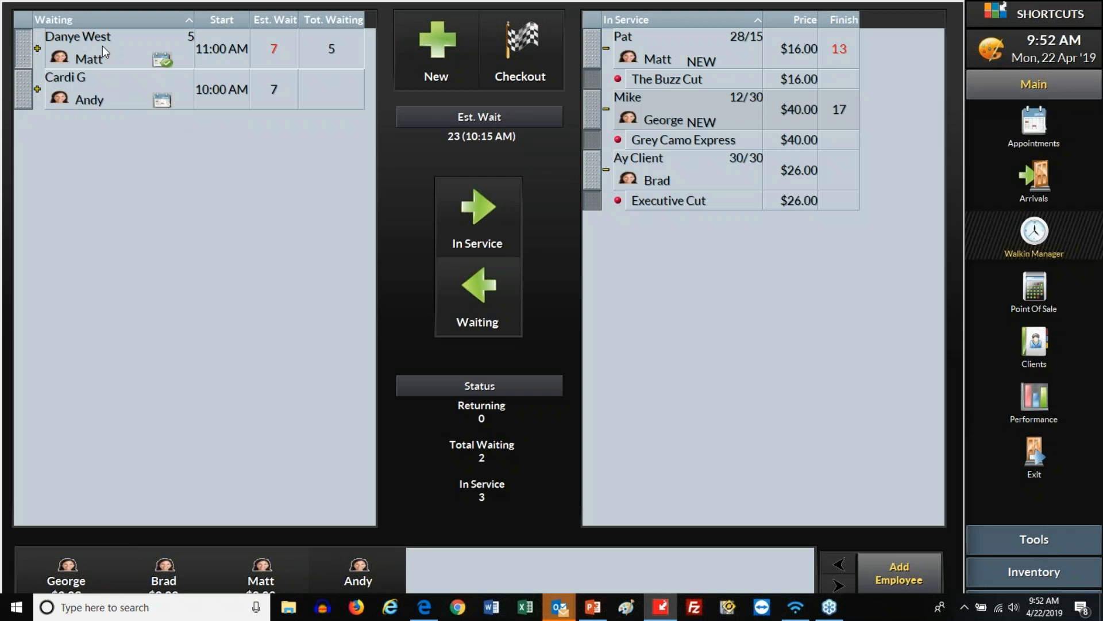
left_click(108, 81)
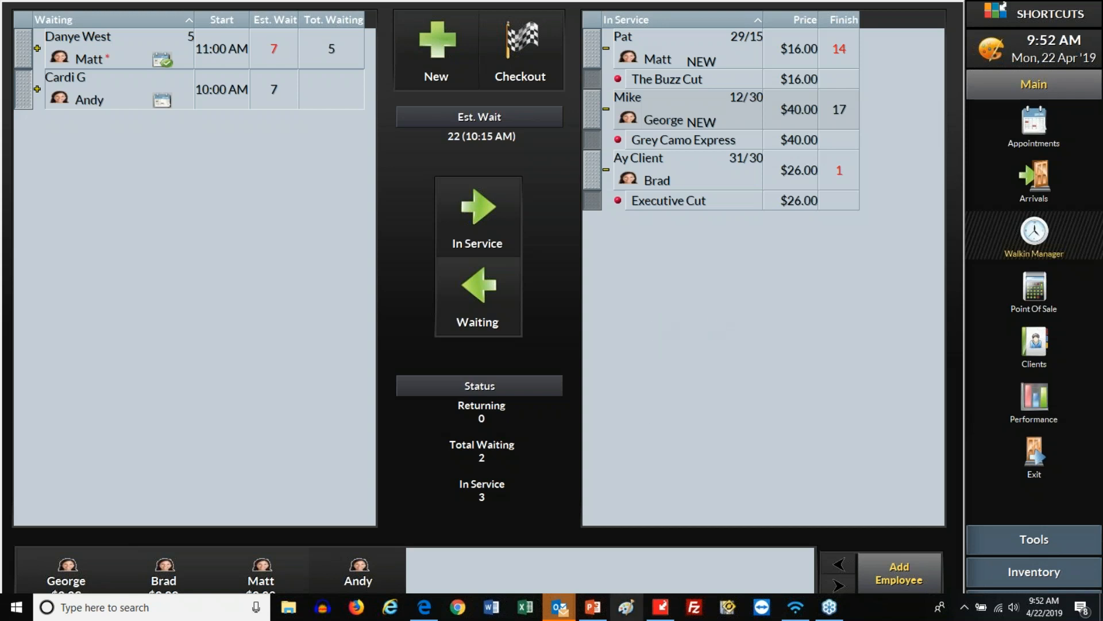
mouse_move(593, 613)
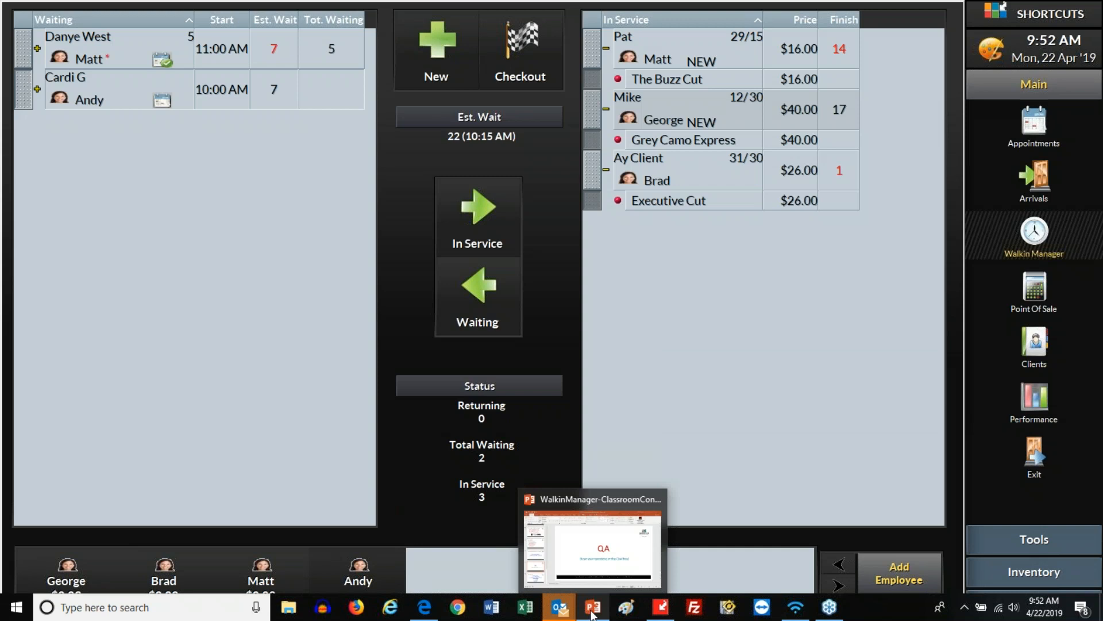
Present WalkinManager-ClassroomContent.pptx full screen from the QA slide, then advance to Contact Us
left_click(592, 614)
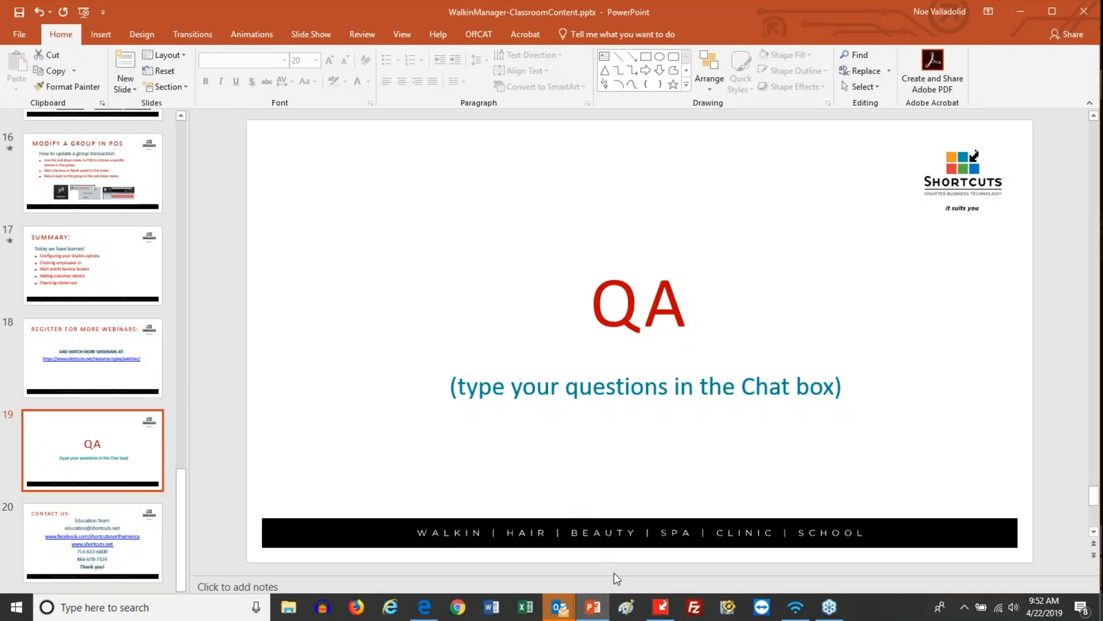
left_click(598, 611)
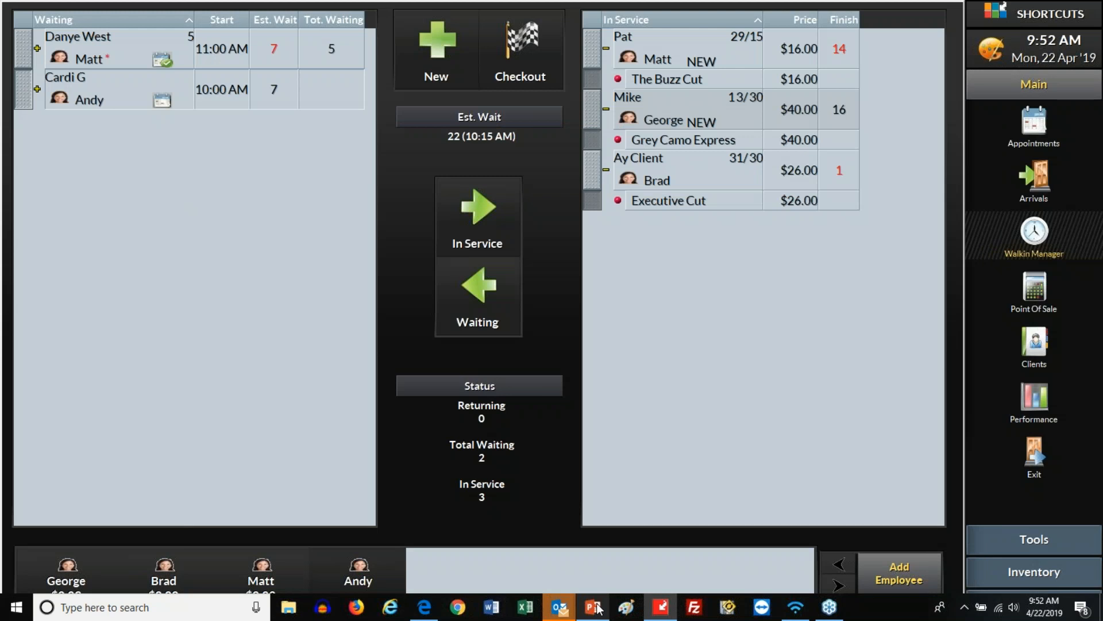
left_click(597, 609)
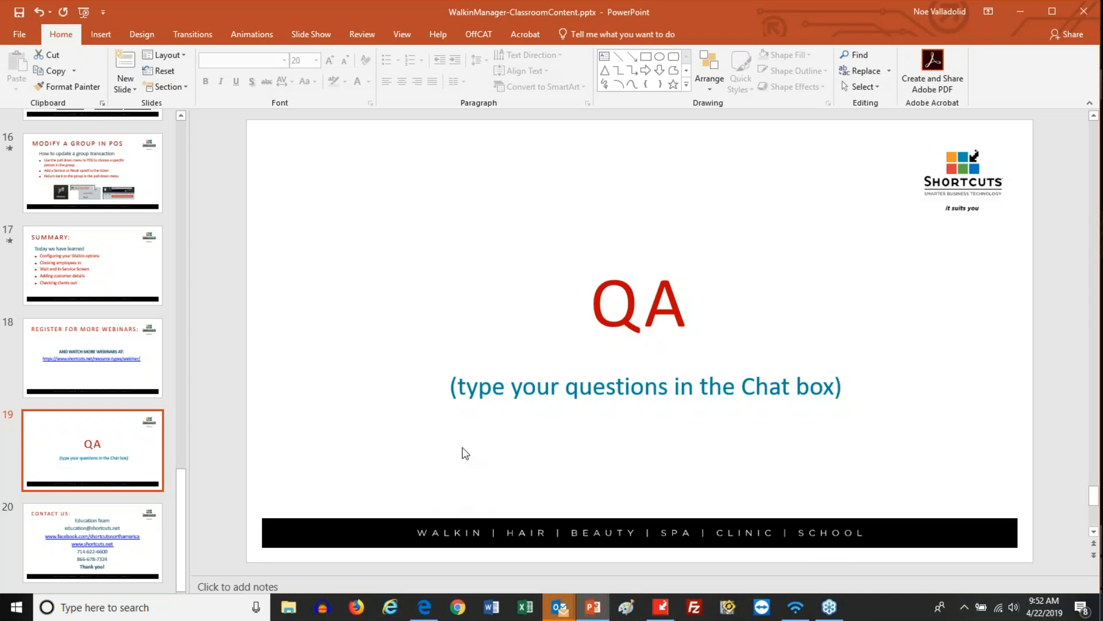
mouse_move(560, 610)
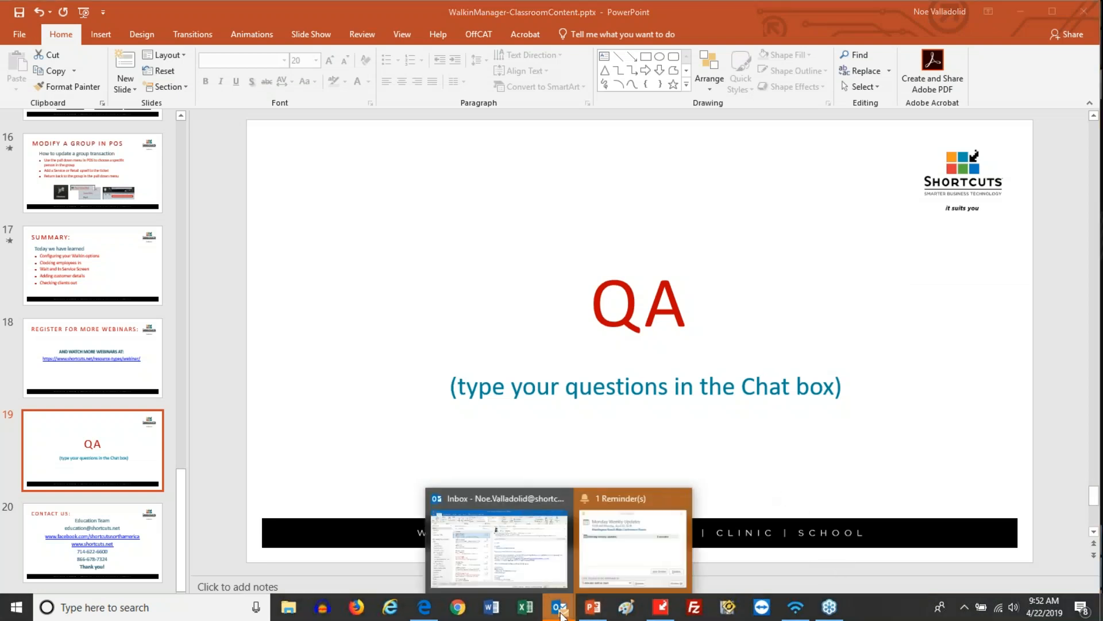
left_click(629, 552)
left_click(758, 518)
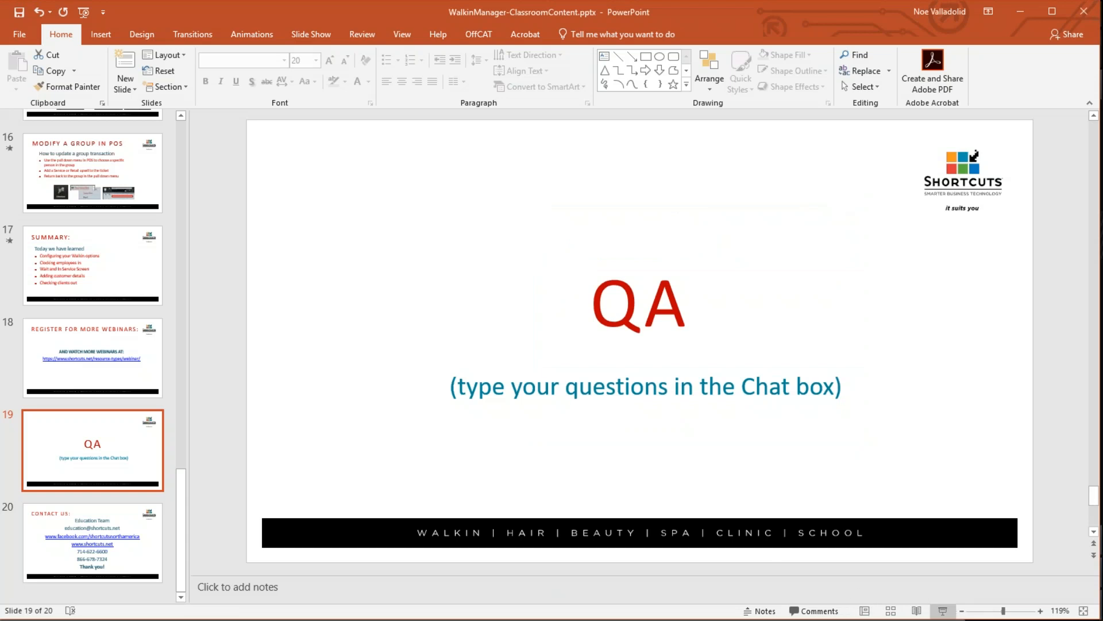
left_click(943, 611)
left_click(570, 411)
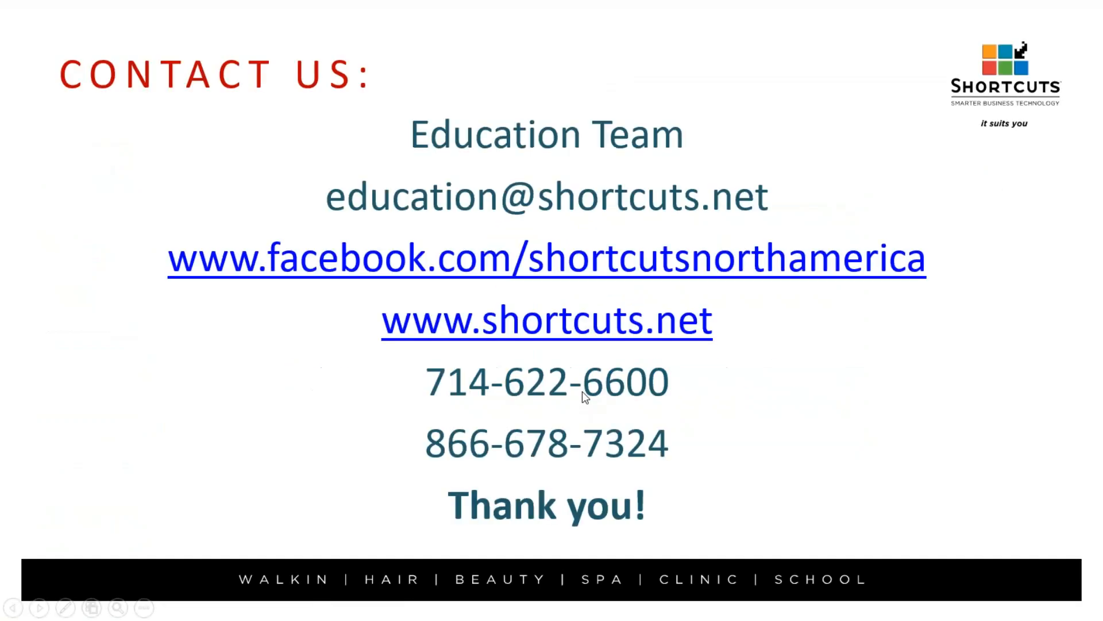